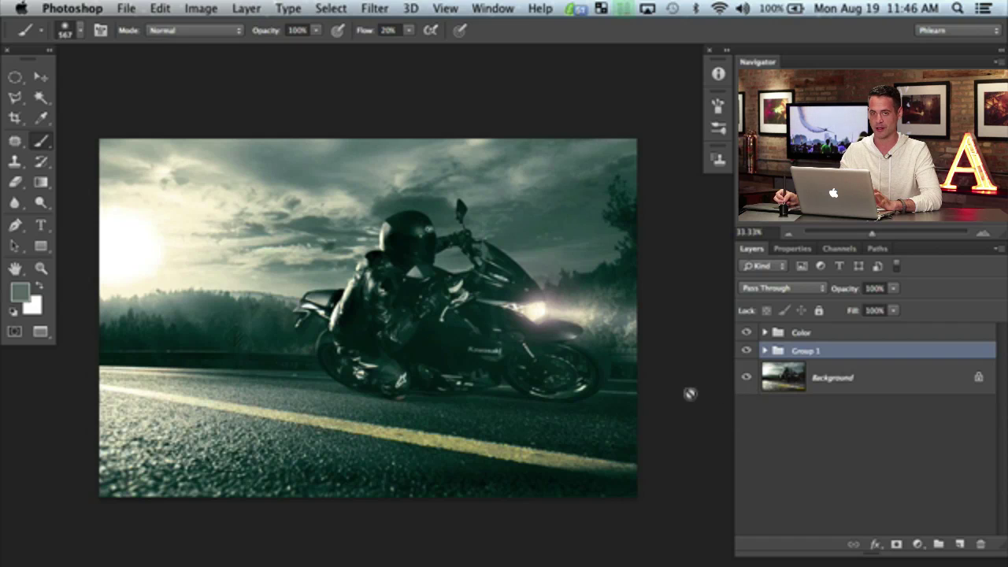
# Step: Add an empty layer above Group 1 and display the brush settings
pyautogui.click(959, 545)
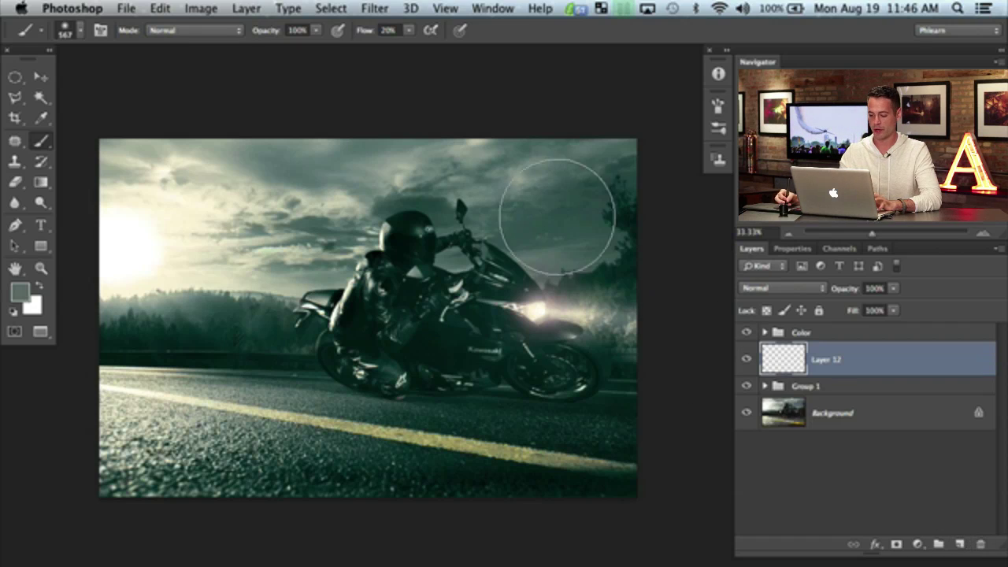
pyautogui.press('super+plus')
pyautogui.press('super+plus')
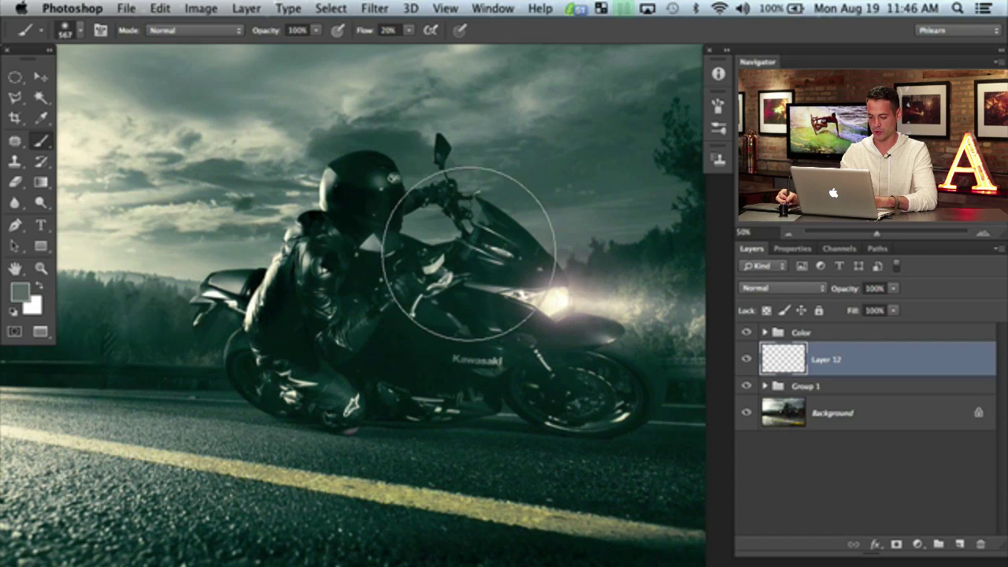
pyautogui.click(493, 8)
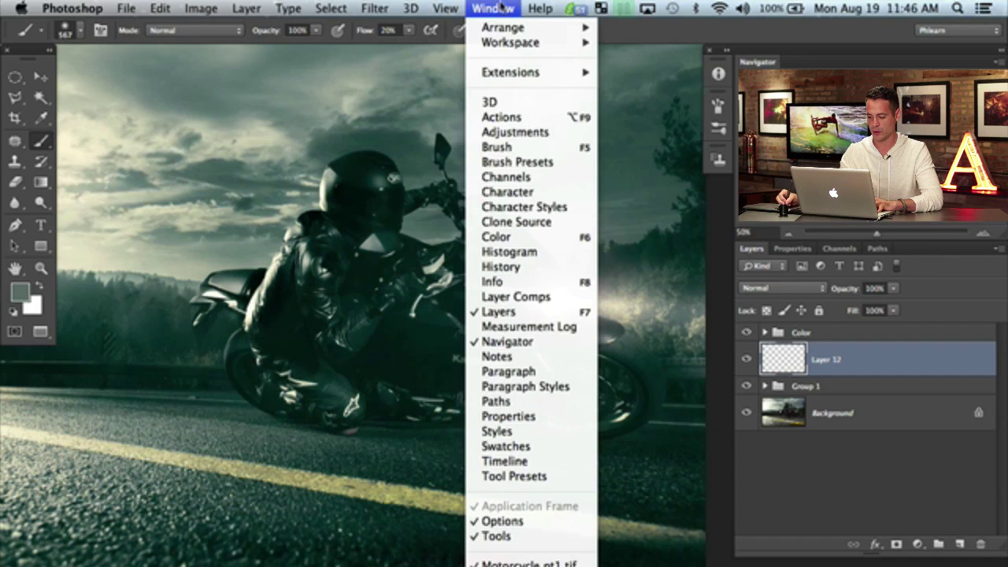
pyautogui.click(544, 149)
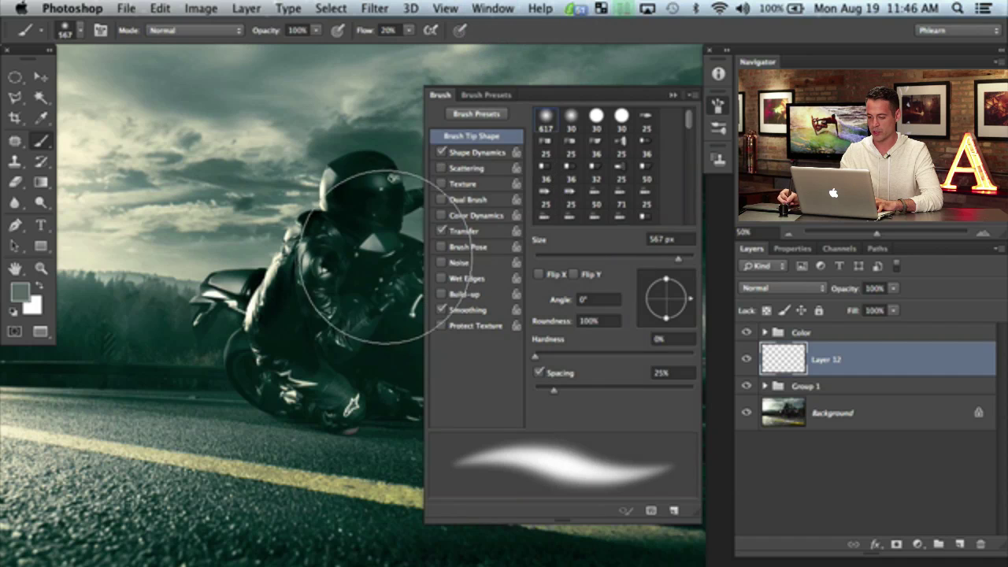
# Step: Reset the colours and make white the foreground colour
pyautogui.moveTo(326, 266); pyautogui.dragTo(270, 319)
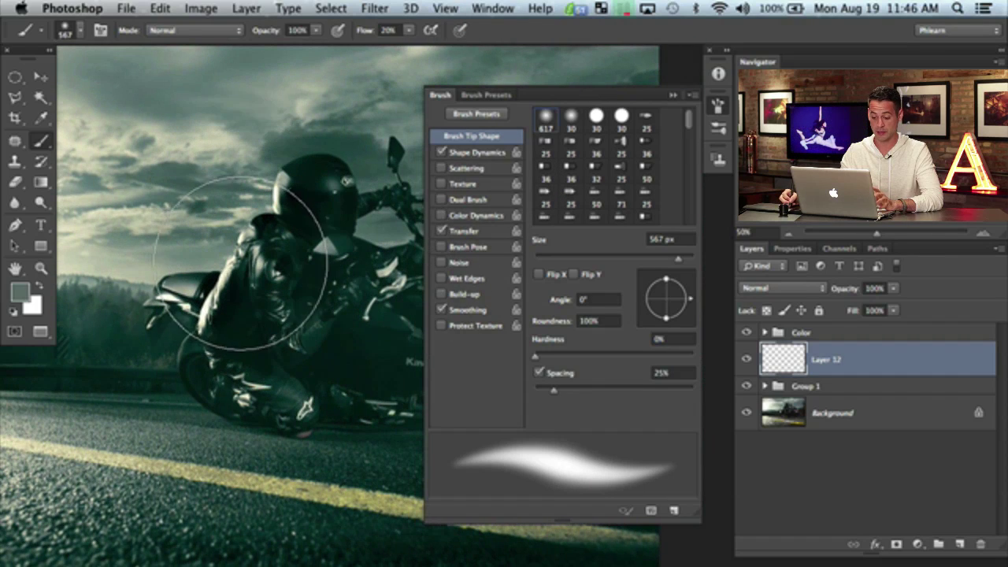
pyautogui.press('d')
pyautogui.press('x')
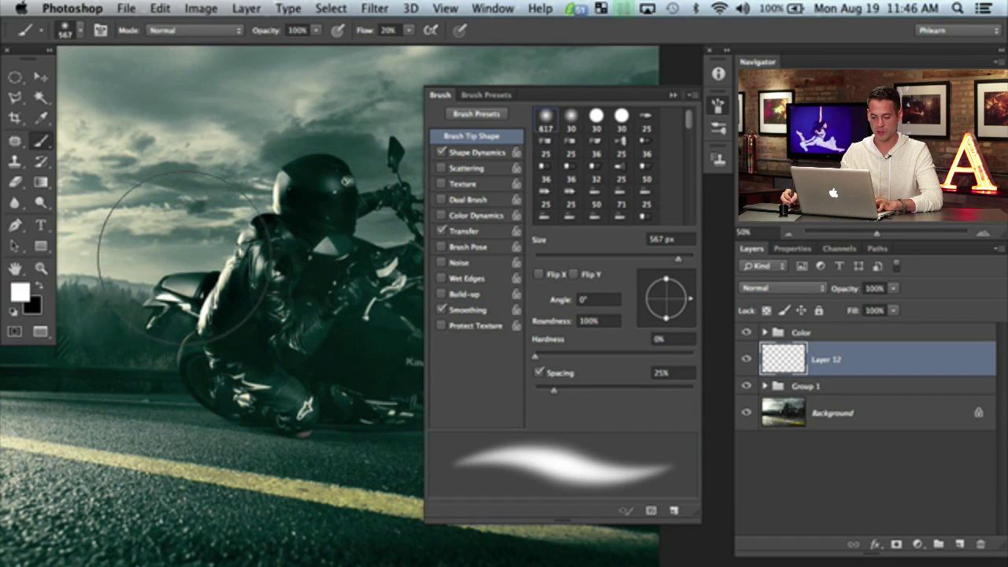
# Step: Try soft round brush strokes over the rider at 567 px and 191 px, undoing each one
pyautogui.moveTo(180, 247)
pyautogui.mouseDown()
pyautogui.moveTo(292, 267)
pyautogui.moveTo(316, 281)
pyautogui.moveTo(295, 259)
pyautogui.moveTo(302, 236)
pyautogui.moveTo(317, 301)
pyautogui.moveTo(354, 304)
pyautogui.moveTo(389, 330)
pyautogui.mouseUp()
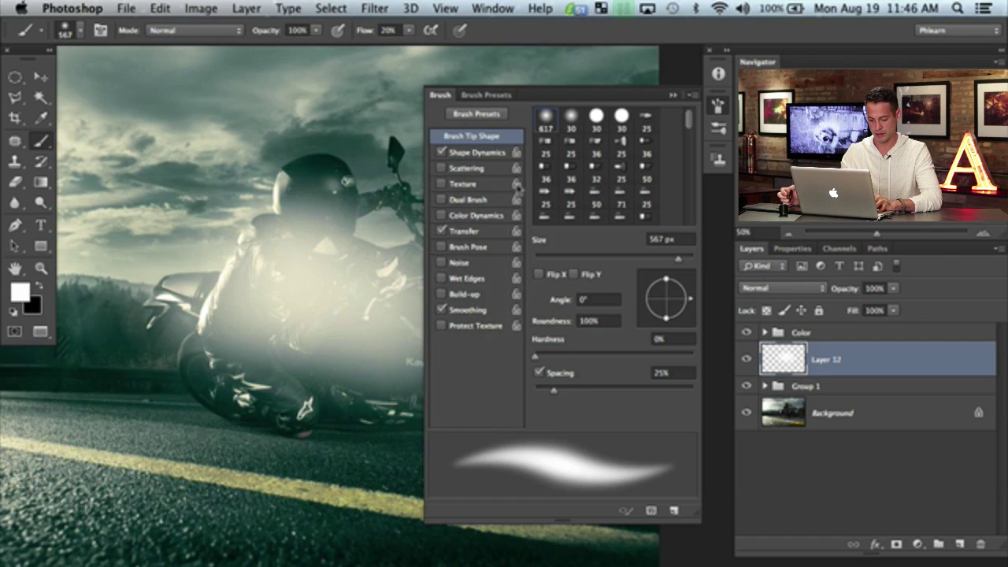
pyautogui.press('super+z')
pyautogui.moveTo(250, 297); pyautogui.dragTo(191, 297)
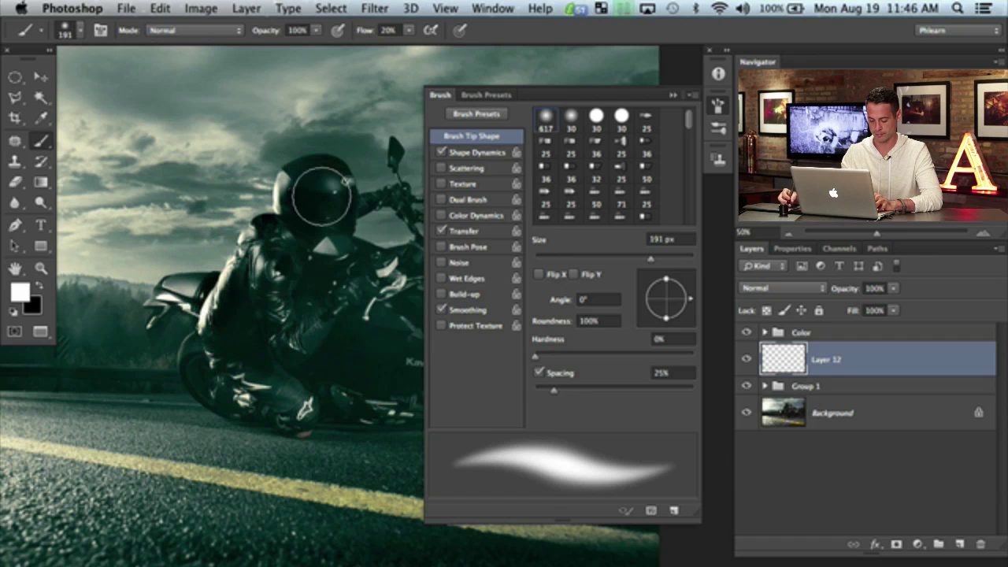
pyautogui.moveTo(252, 311)
pyautogui.mouseDown()
pyautogui.moveTo(323, 260)
pyautogui.moveTo(338, 265)
pyautogui.mouseUp()
pyautogui.rightClick(338, 265)
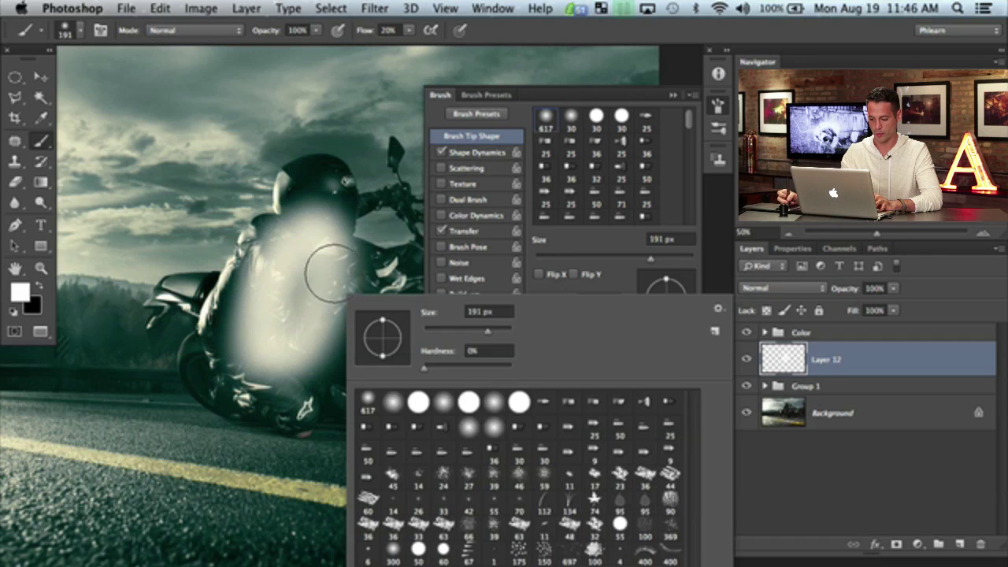
pyautogui.press('Escape')
pyautogui.press('super+z')
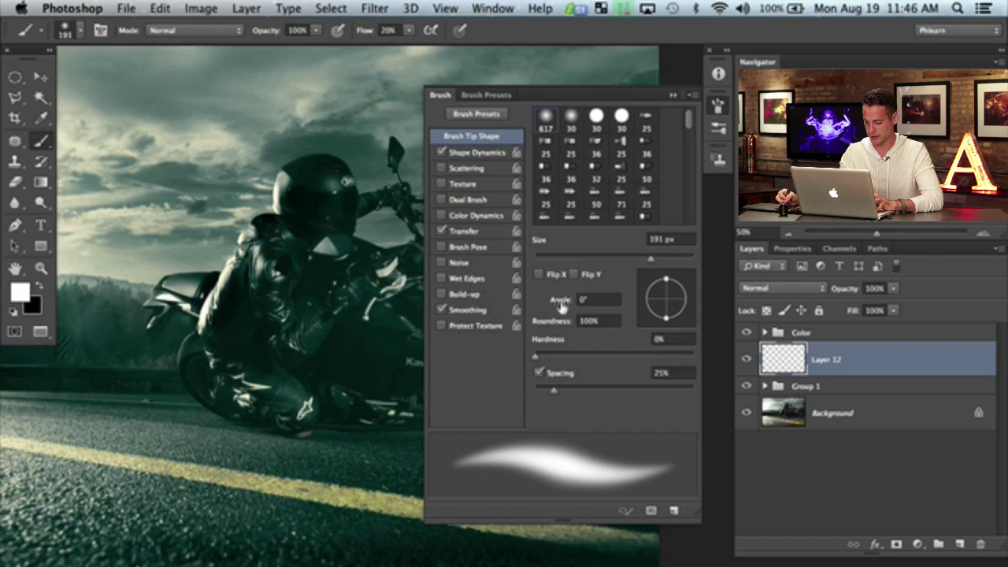
# Step: Widen the brush spacing to 128%, try a stroke over the rider, and raise the flow to 80%
pyautogui.moveTo(555, 391); pyautogui.dragTo(701, 394)
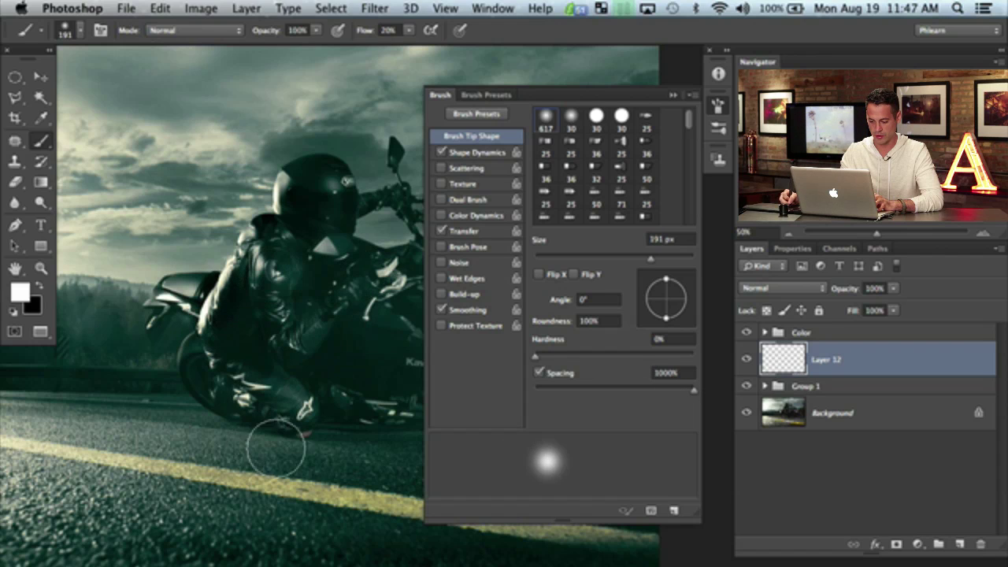
pyautogui.moveTo(694, 390); pyautogui.dragTo(625, 390)
pyautogui.moveTo(232, 356)
pyautogui.mouseDown()
pyautogui.moveTo(263, 327)
pyautogui.moveTo(340, 314)
pyautogui.moveTo(326, 358)
pyautogui.moveTo(251, 428)
pyautogui.moveTo(315, 487)
pyautogui.moveTo(299, 338)
pyautogui.moveTo(313, 269)
pyautogui.mouseUp()
pyautogui.hotkey('shift', '8')
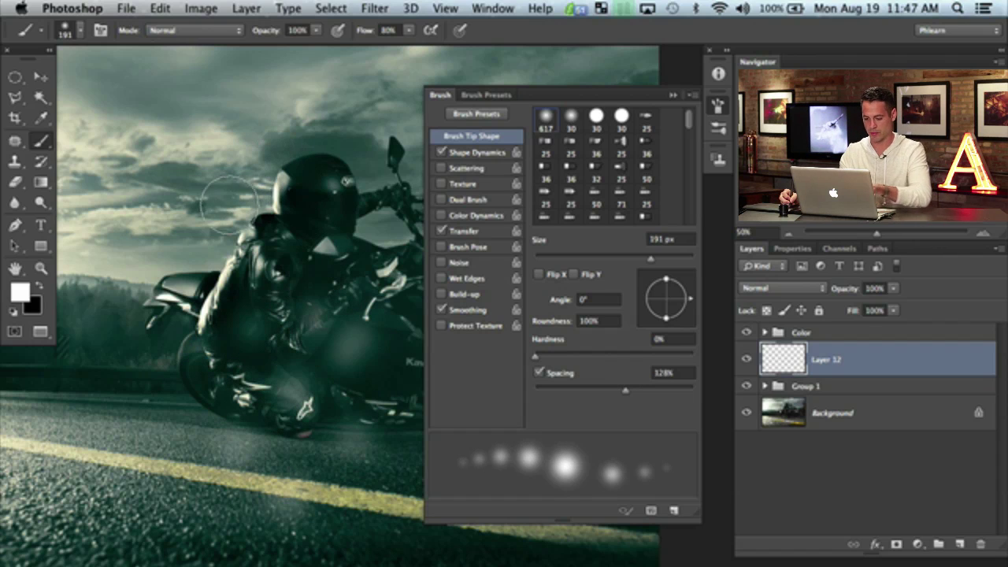
# Step: Paint test strokes over the rider with a 96 px hard round brush, ending with a stroke at 24% spacing
pyautogui.moveTo(224, 246)
pyautogui.mouseDown()
pyautogui.moveTo(239, 288)
pyautogui.moveTo(226, 308)
pyautogui.moveTo(206, 311)
pyautogui.mouseUp()
pyautogui.moveTo(118, 353)
pyautogui.mouseDown()
pyautogui.moveTo(285, 304)
pyautogui.moveTo(335, 333)
pyautogui.moveTo(206, 397)
pyautogui.moveTo(157, 447)
pyautogui.moveTo(357, 419)
pyautogui.moveTo(353, 259)
pyautogui.moveTo(170, 225)
pyautogui.moveTo(136, 346)
pyautogui.moveTo(275, 288)
pyautogui.moveTo(310, 356)
pyautogui.moveTo(293, 273)
pyautogui.moveTo(307, 303)
pyautogui.mouseUp()
pyautogui.moveTo(617, 396); pyautogui.dragTo(553, 391)
pyautogui.moveTo(118, 291)
pyautogui.mouseDown()
pyautogui.moveTo(353, 151)
pyautogui.moveTo(246, 400)
pyautogui.mouseUp()
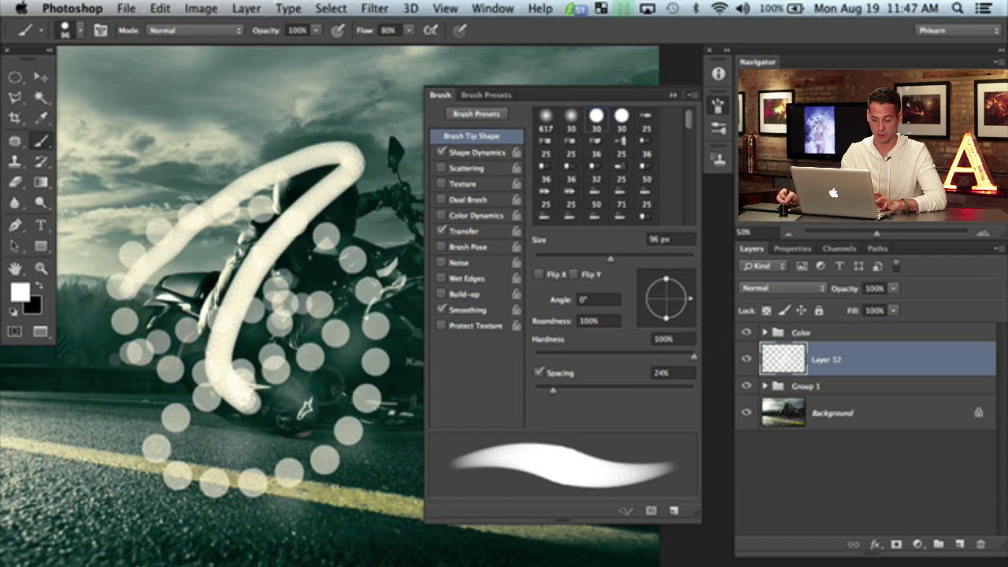
# Step: Try a stroke with the brush spacing set to 165%, then select the whole canvas and clear the layer
pyautogui.moveTo(555, 389); pyautogui.dragTo(640, 390)
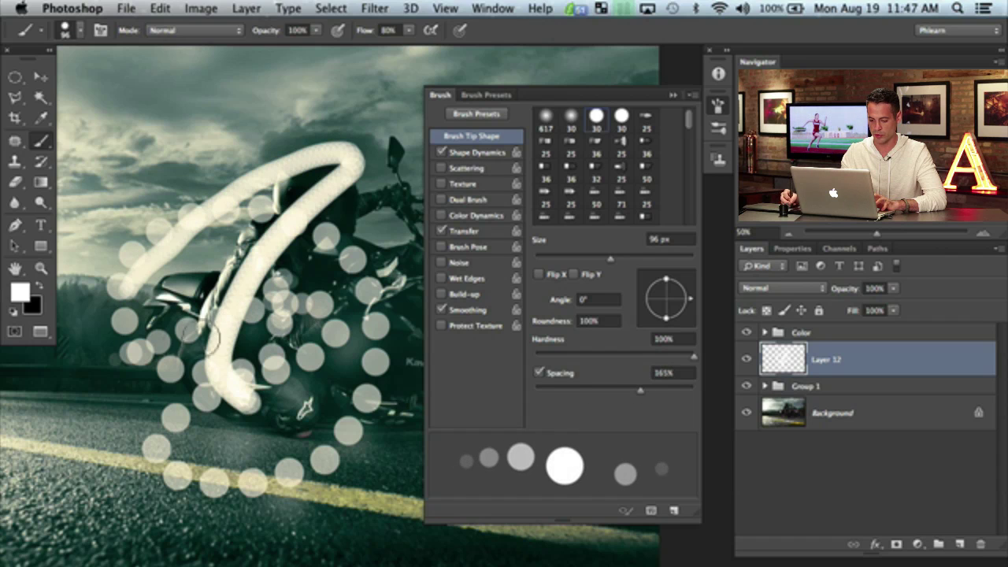
pyautogui.moveTo(315, 376)
pyautogui.mouseDown()
pyautogui.moveTo(289, 428)
pyautogui.moveTo(264, 431)
pyautogui.mouseUp()
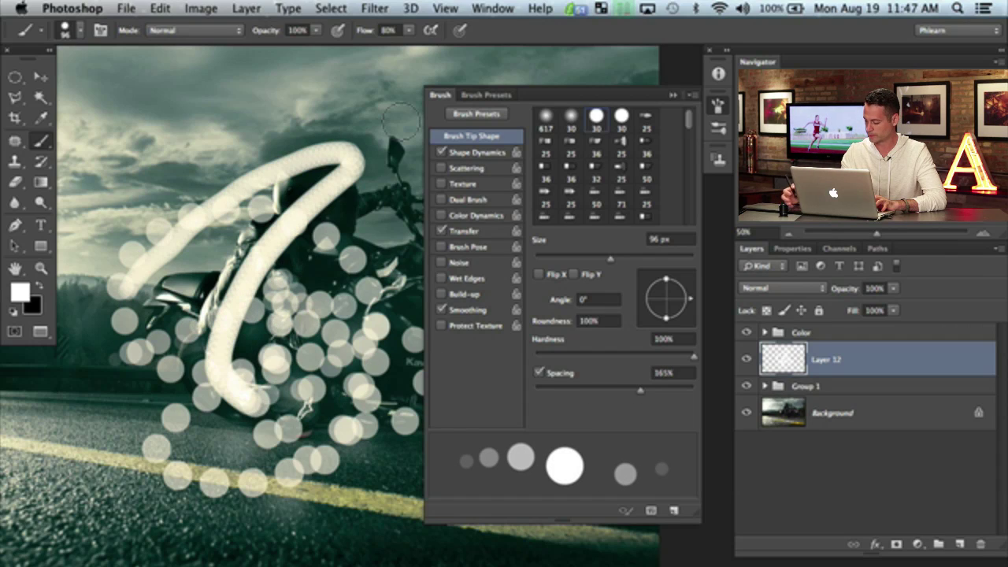
pyautogui.press('super+a')
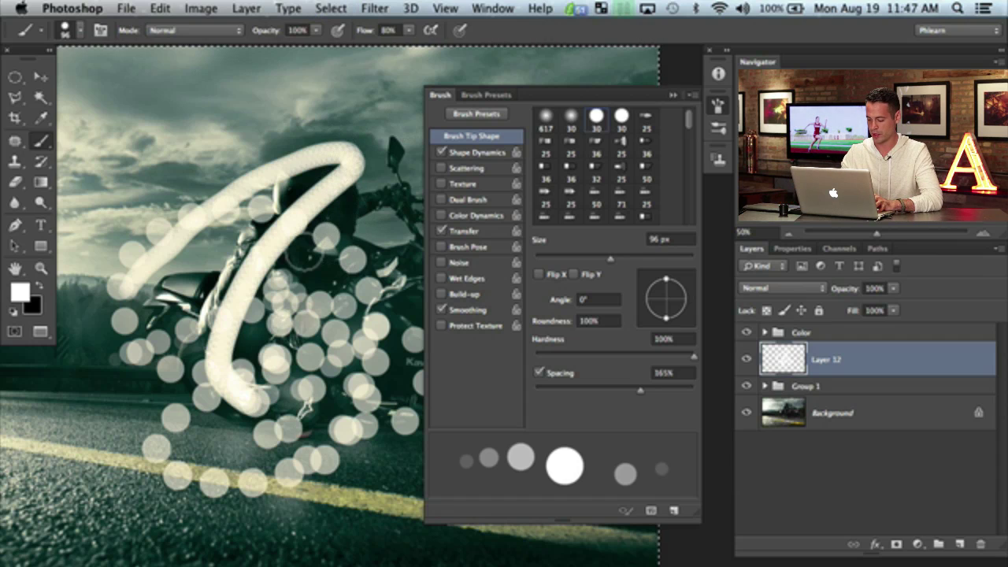
pyautogui.press('BackSpace')
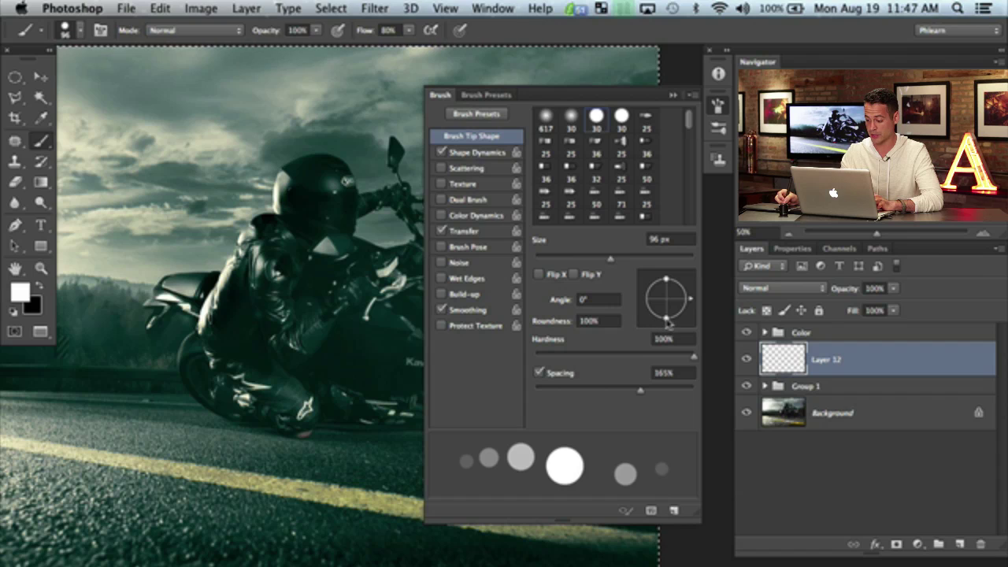
# Step: Flatten the brush tip to 2% roundness, try it over the rider, and undo the test strokes
pyautogui.moveTo(670, 323); pyautogui.dragTo(667, 303)
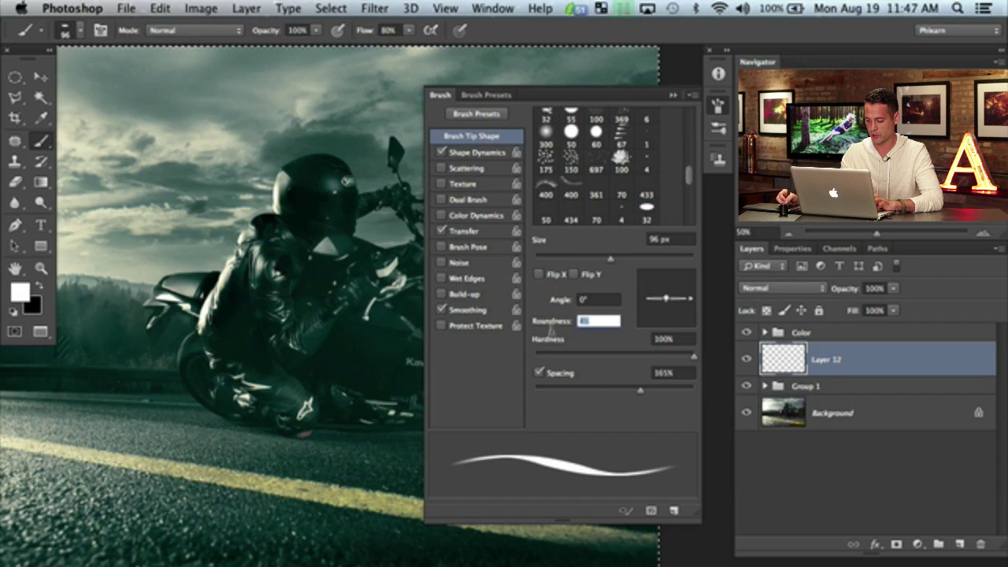
pyautogui.write('2')
pyautogui.press('Return')
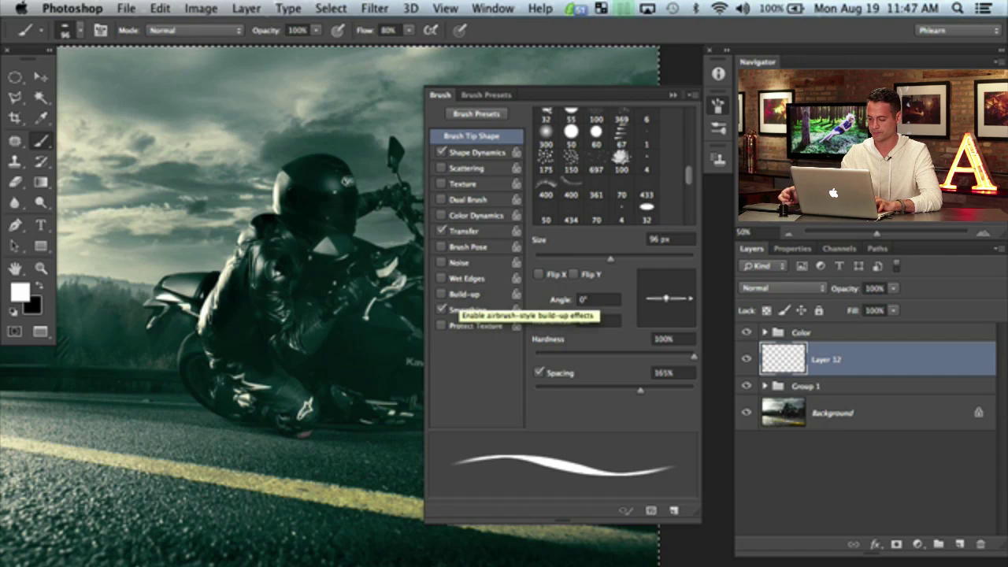
pyautogui.moveTo(252, 250)
pyautogui.mouseDown()
pyautogui.moveTo(260, 348)
pyautogui.moveTo(287, 433)
pyautogui.moveTo(335, 411)
pyautogui.moveTo(347, 333)
pyautogui.moveTo(287, 219)
pyautogui.moveTo(208, 260)
pyautogui.moveTo(205, 394)
pyautogui.moveTo(260, 421)
pyautogui.moveTo(197, 349)
pyautogui.moveTo(272, 375)
pyautogui.mouseUp()
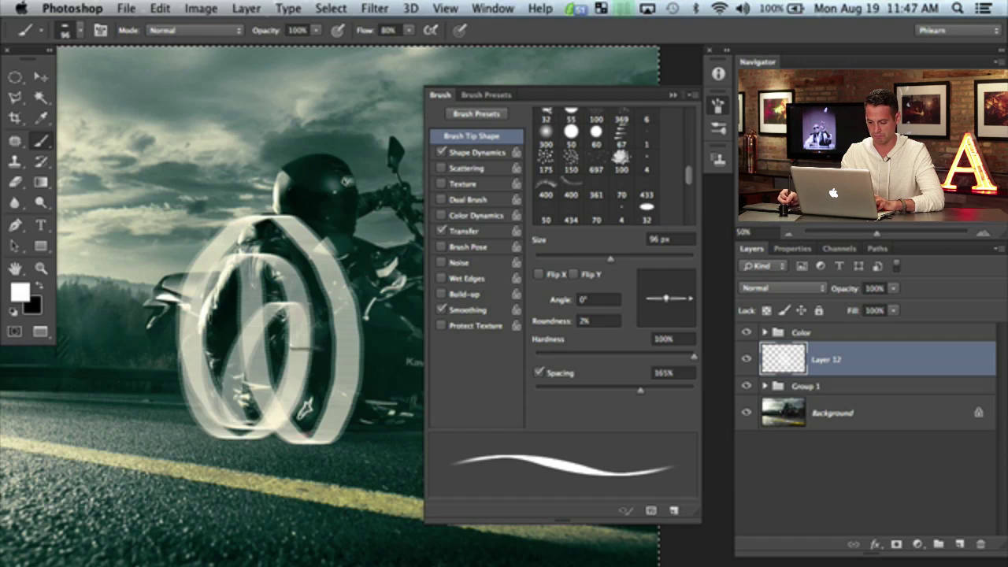
pyautogui.press('super+z')
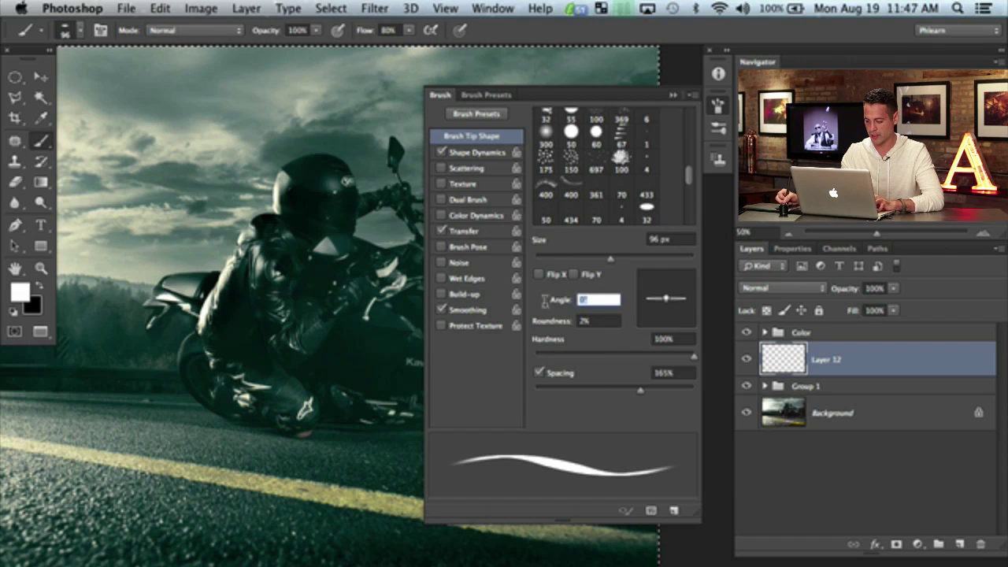
# Step: Set the brush tip angle to 90° and paint a test stroke across the motorcycle
pyautogui.write('90')
pyautogui.press('Return')
pyautogui.moveTo(126, 368); pyautogui.dragTo(387, 349)
# Step: Raise the brush spacing to 792% and try strokes over the rider and sky, clearing the layer after the tests
pyautogui.moveTo(638, 391); pyautogui.dragTo(683, 391)
pyautogui.moveTo(197, 288)
pyautogui.mouseDown()
pyautogui.moveTo(348, 288)
pyautogui.moveTo(374, 335)
pyautogui.moveTo(158, 393)
pyautogui.moveTo(331, 417)
pyautogui.mouseUp()
pyautogui.moveTo(99, 401)
pyautogui.mouseDown()
pyautogui.moveTo(177, 413)
pyautogui.moveTo(115, 386)
pyautogui.moveTo(117, 250)
pyautogui.moveTo(354, 213)
pyautogui.moveTo(367, 224)
pyautogui.moveTo(322, 115)
pyautogui.mouseUp()
pyautogui.press('super+a')
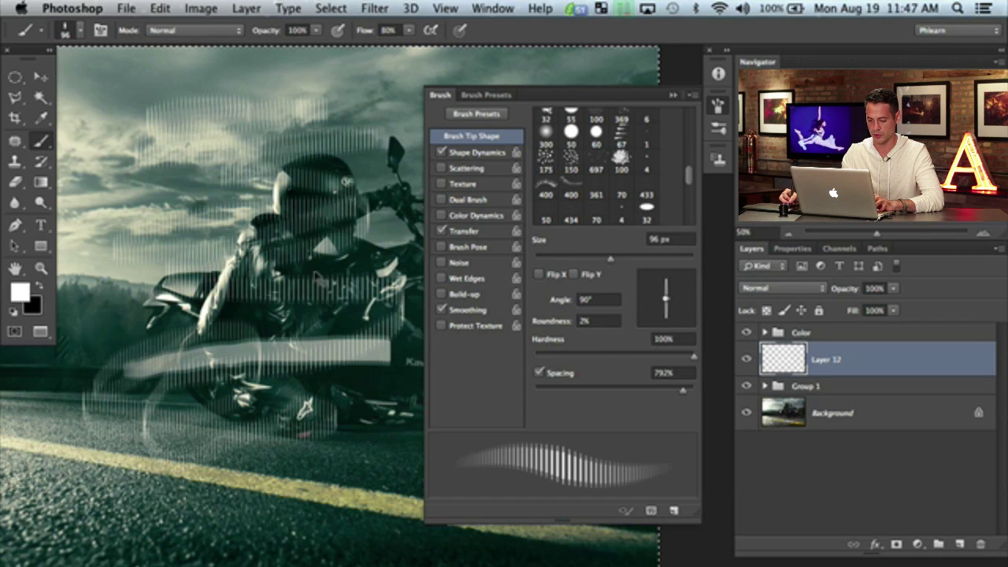
pyautogui.press('Delete')
pyautogui.moveTo(285, 279)
pyautogui.mouseDown()
pyautogui.moveTo(288, 324)
pyautogui.moveTo(323, 381)
pyautogui.mouseUp()
pyautogui.moveTo(362, 338); pyautogui.dragTo(252, 334)
pyautogui.press('Delete')
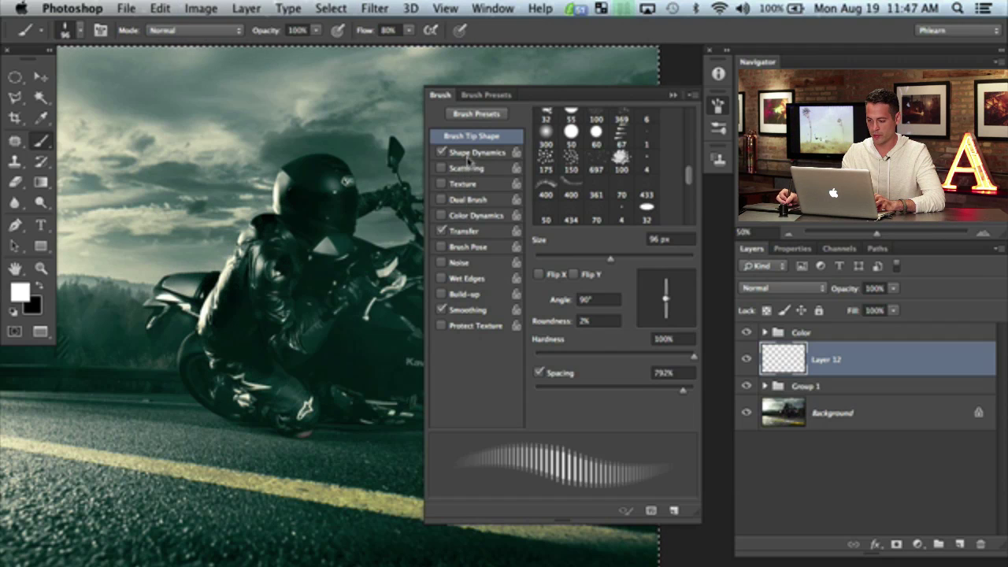
# Step: Set the Shape Dynamics size jitter to 100% and minimum diameter to 0%, then paint a test stroke over the rider
pyautogui.click(481, 154)
pyautogui.moveTo(545, 128); pyautogui.dragTo(693, 129)
pyautogui.moveTo(576, 183); pyautogui.dragTo(519, 182)
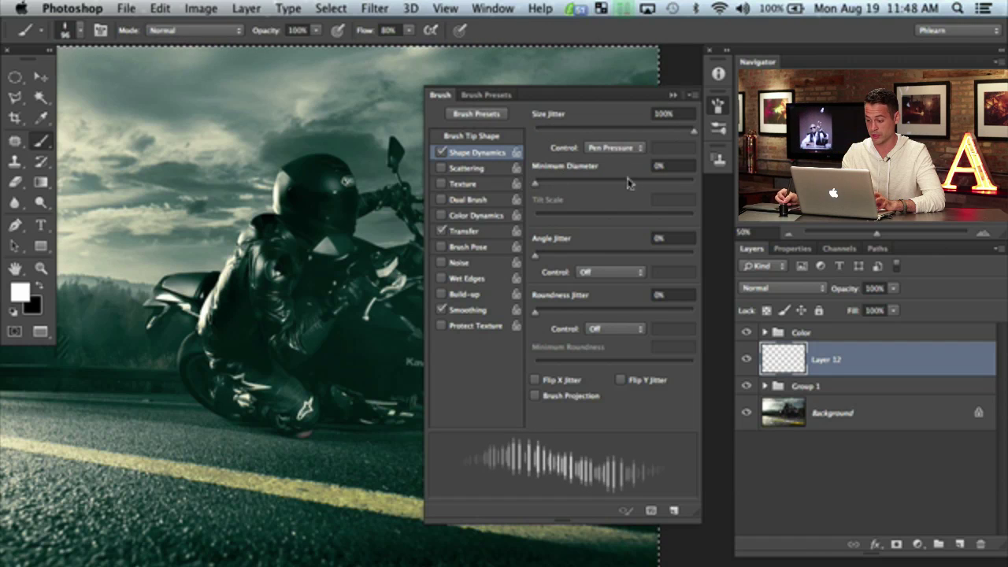
pyautogui.moveTo(291, 331)
pyautogui.mouseDown()
pyautogui.moveTo(375, 326)
pyautogui.moveTo(312, 373)
pyautogui.moveTo(143, 362)
pyautogui.moveTo(325, 268)
pyautogui.mouseUp()
# Step: Set the brush tip roundness to 4% and hardness to 28%, then paint test strokes around the rider
pyautogui.click(472, 136)
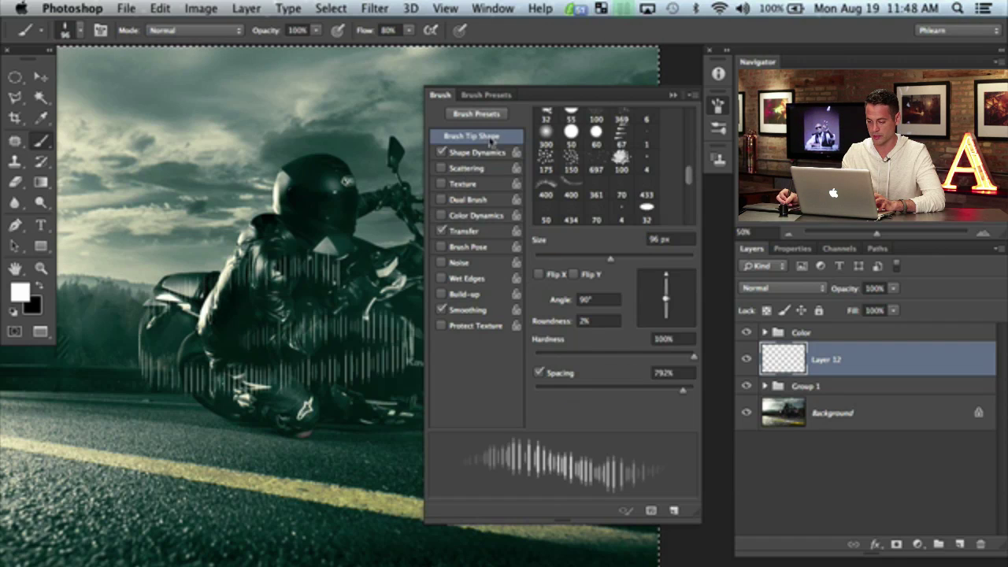
pyautogui.moveTo(666, 301); pyautogui.dragTo(667, 306)
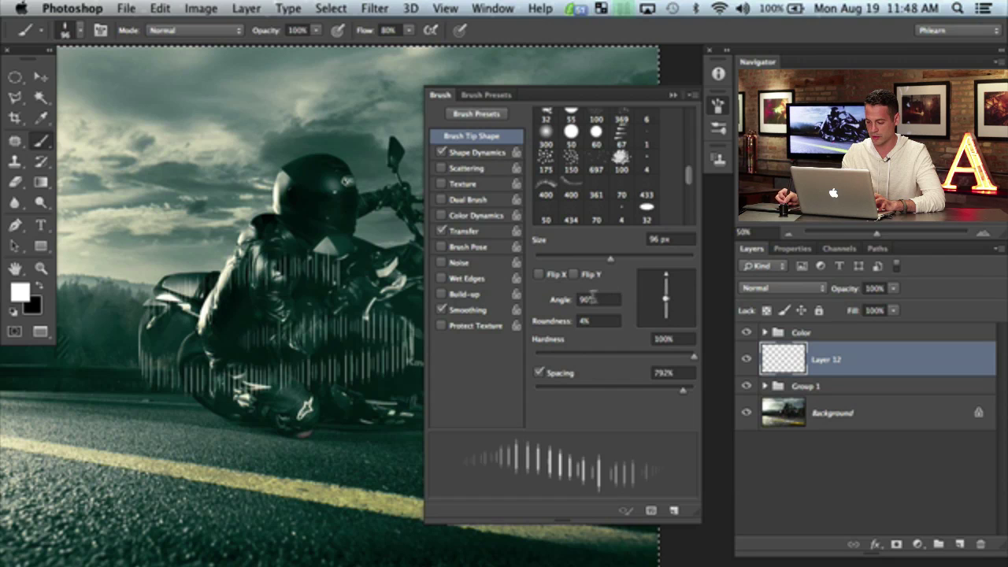
pyautogui.moveTo(693, 355); pyautogui.dragTo(589, 357)
pyautogui.moveTo(181, 478)
pyautogui.mouseDown()
pyautogui.moveTo(137, 404)
pyautogui.moveTo(132, 299)
pyautogui.mouseUp()
pyautogui.moveTo(228, 242)
pyautogui.mouseDown()
pyautogui.moveTo(328, 167)
pyautogui.moveTo(317, 187)
pyautogui.moveTo(257, 183)
pyautogui.mouseUp()
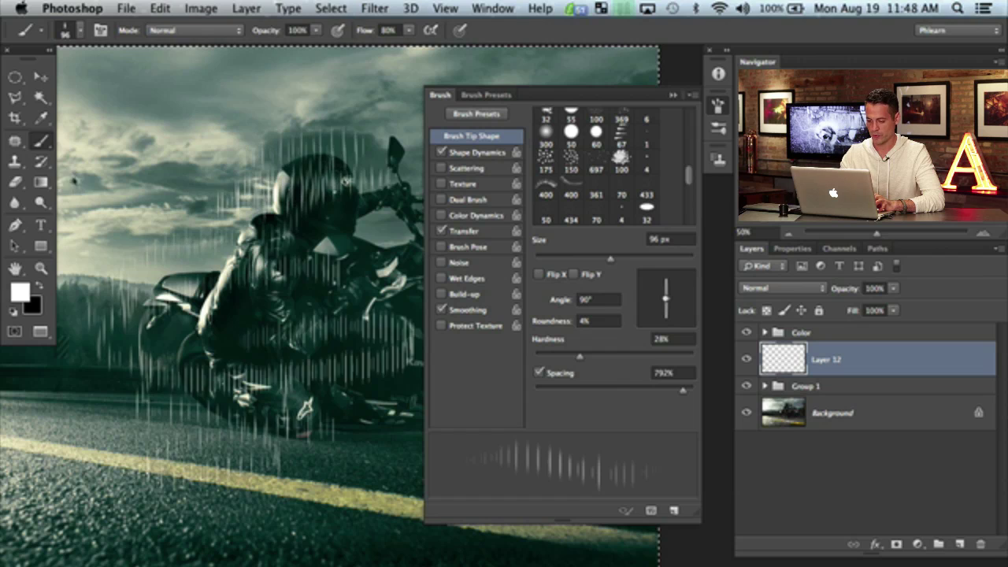
# Step: Clear the test strokes from the layer and undo one more trial stroke
pyautogui.press('Delete')
pyautogui.moveTo(132, 319)
pyautogui.mouseDown()
pyautogui.moveTo(301, 323)
pyautogui.moveTo(352, 395)
pyautogui.moveTo(73, 398)
pyautogui.moveTo(225, 335)
pyautogui.mouseUp()
pyautogui.press('super+z')
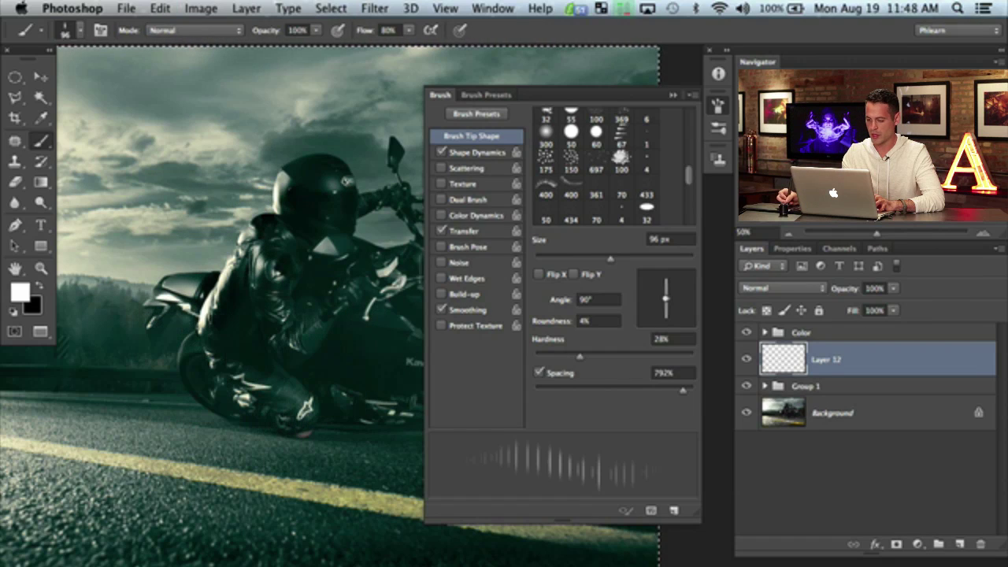
# Step: Enable brush scattering at 975% on both axes and paint rain streaks across the image
pyautogui.click(472, 169)
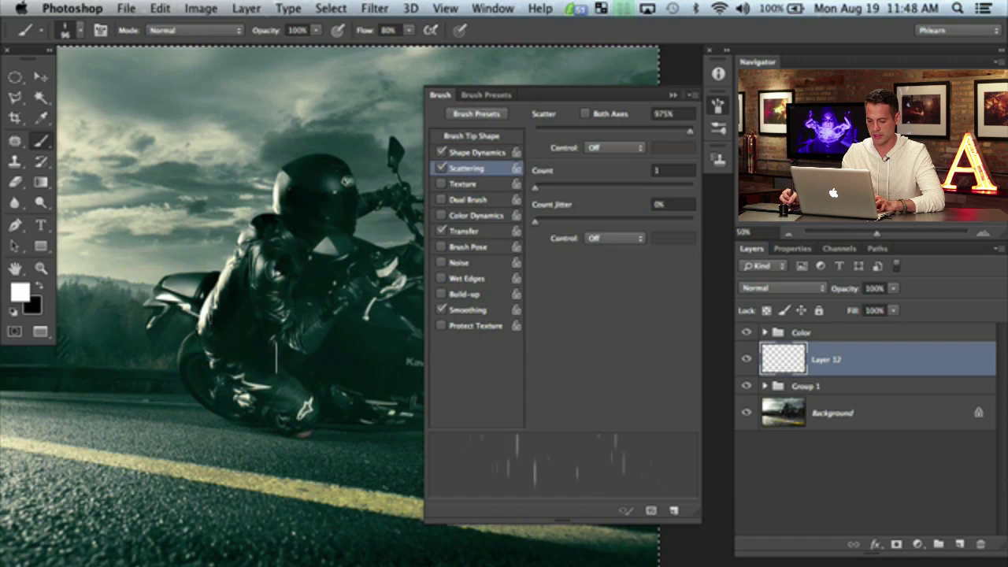
pyautogui.moveTo(351, 363)
pyautogui.mouseDown()
pyautogui.moveTo(233, 392)
pyautogui.moveTo(181, 373)
pyautogui.moveTo(159, 391)
pyautogui.mouseUp()
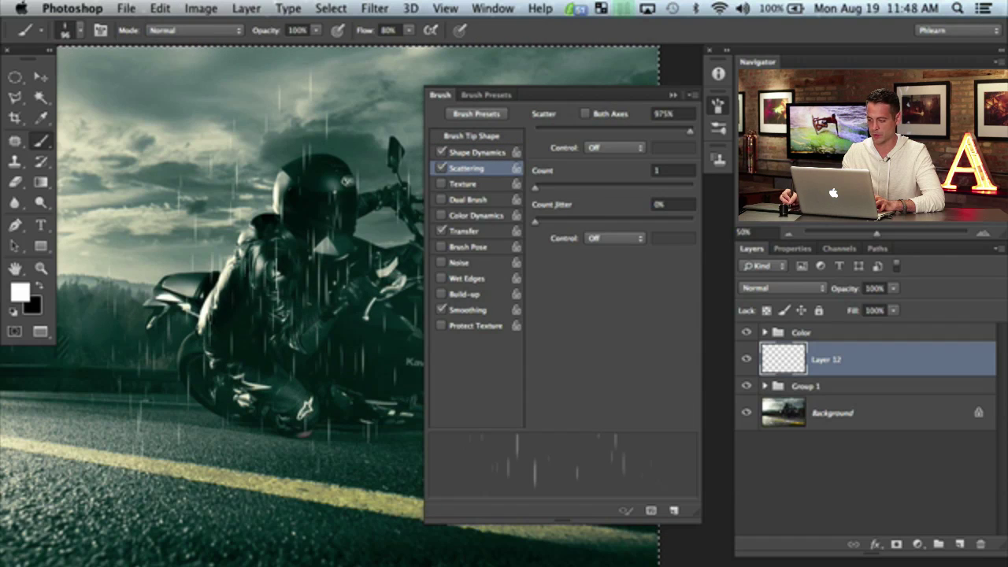
pyautogui.click(585, 115)
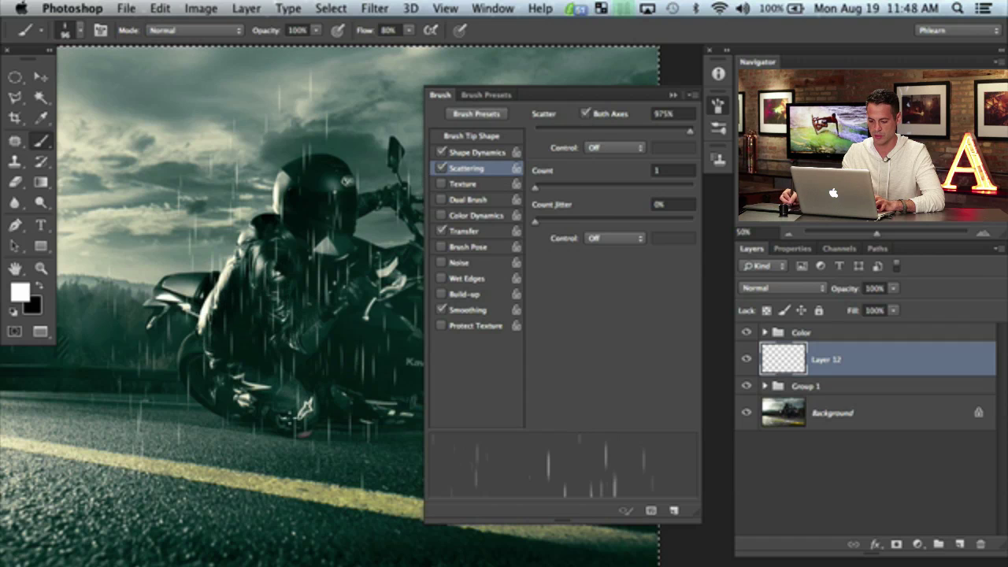
pyautogui.moveTo(299, 134)
pyautogui.mouseDown()
pyautogui.moveTo(314, 300)
pyautogui.moveTo(300, 319)
pyautogui.mouseUp()
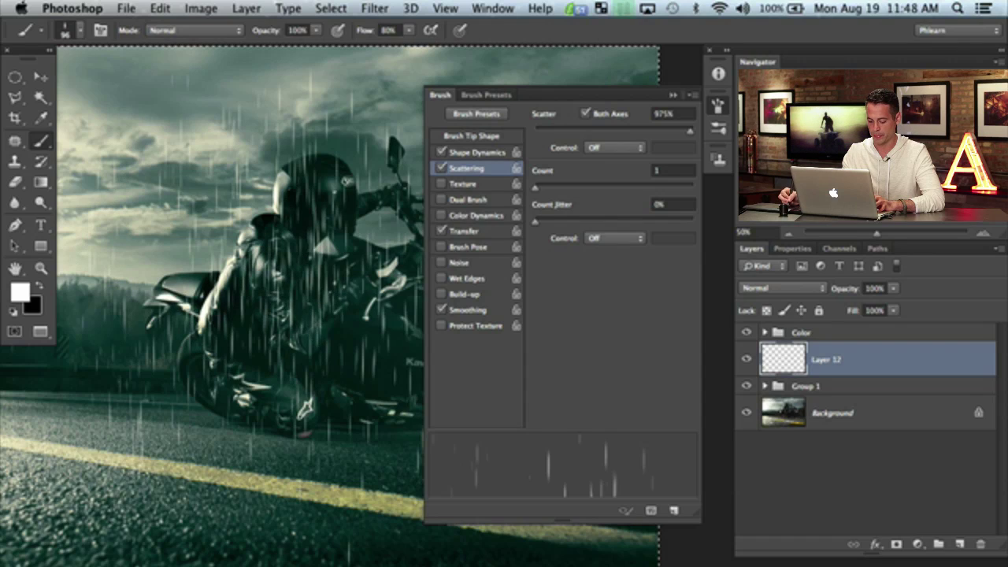
pyautogui.press('super+minus')
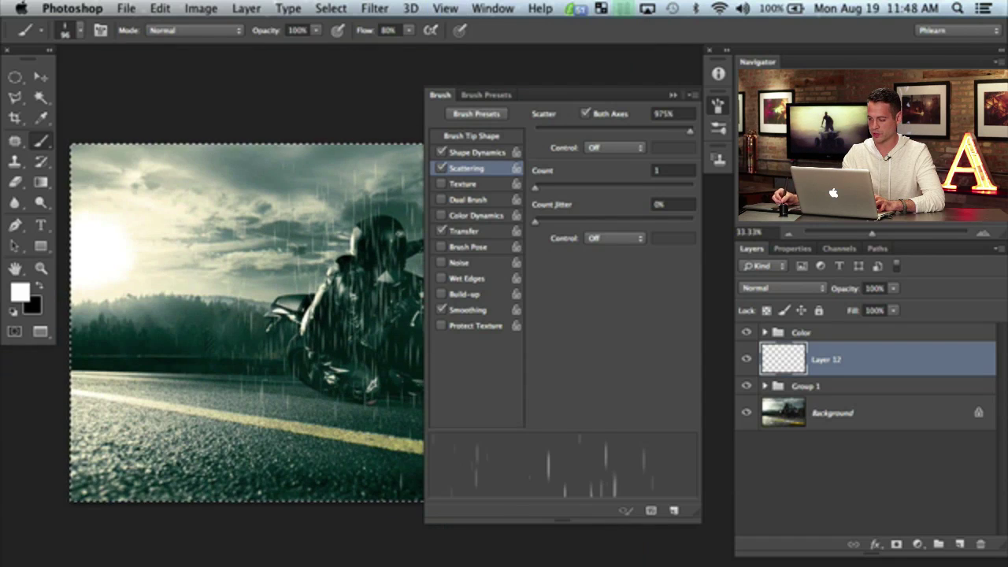
pyautogui.click(717, 107)
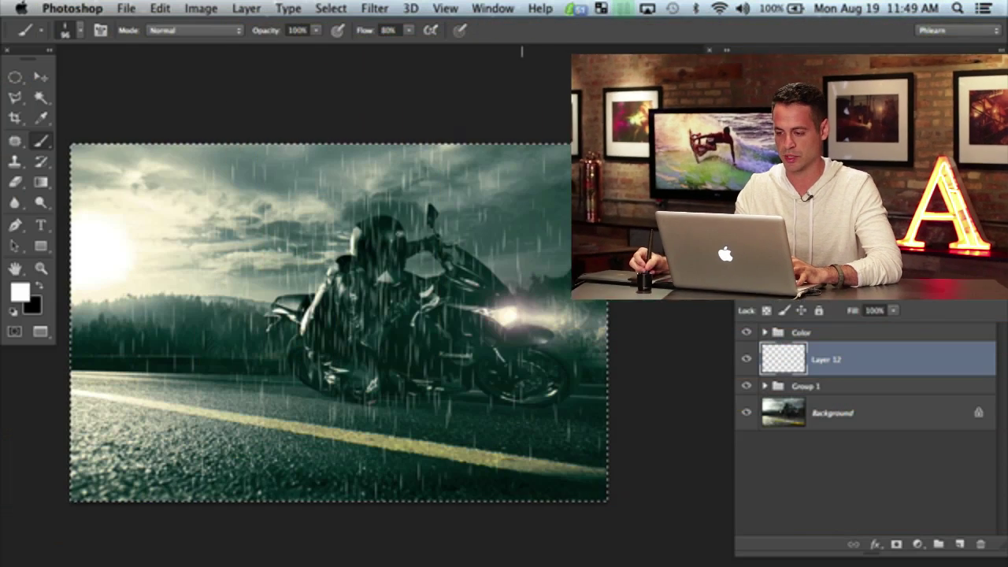
# Step: Set the rain brush's tip roundness to 9%
pyautogui.click(492, 8)
pyautogui.click(504, 147)
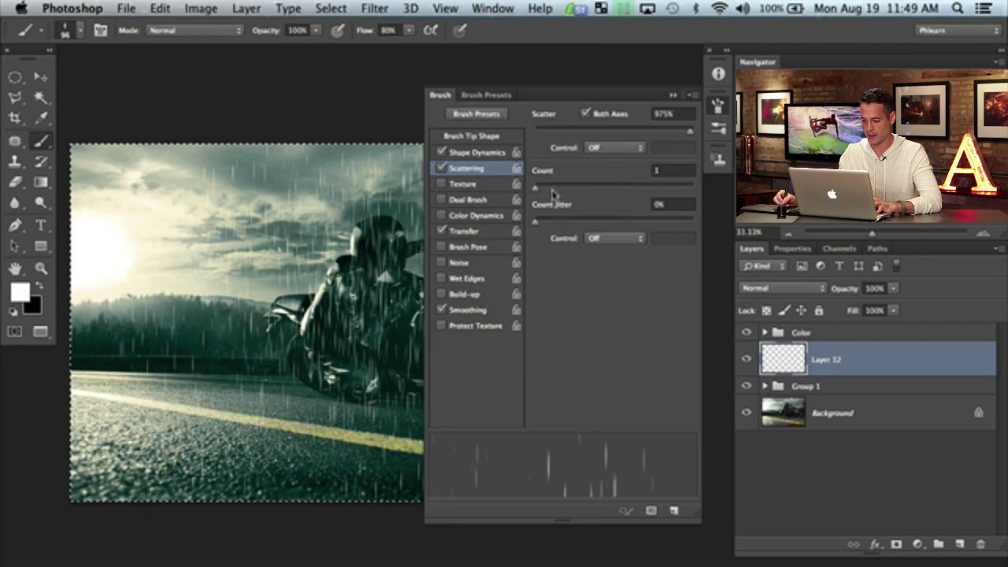
pyautogui.click(470, 135)
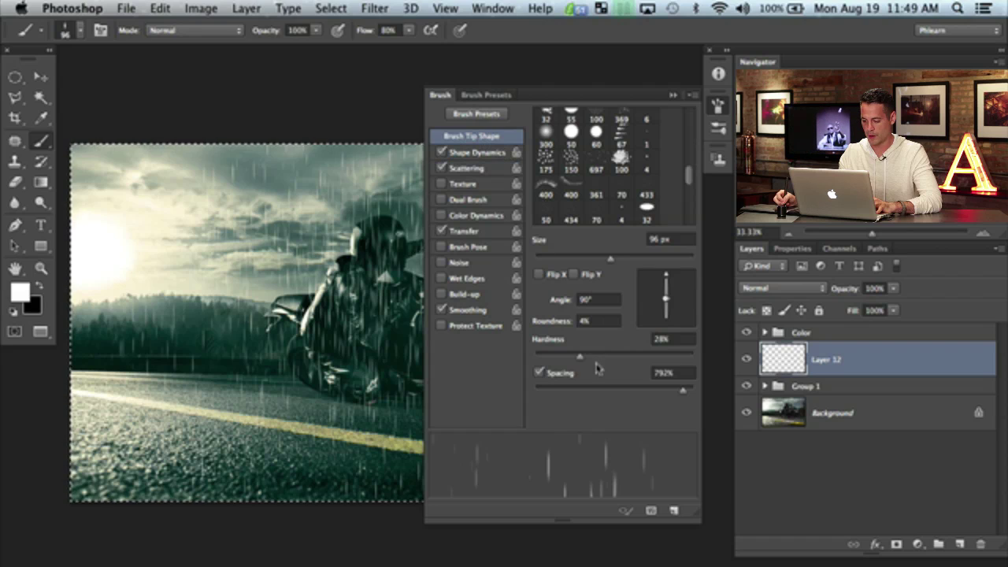
pyautogui.click(557, 324)
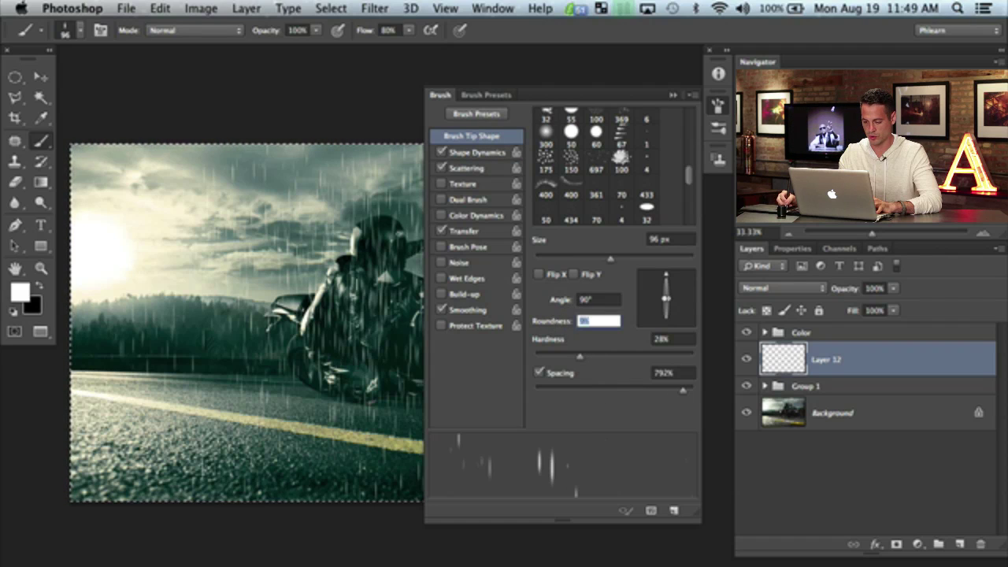
pyautogui.press('Return')
# Step: Set the brush tip angle to 52°, paint slanted test streaks over the photo, and return the brush size to 67 px
pyautogui.moveTo(370, 329)
pyautogui.mouseDown()
pyautogui.moveTo(360, 330)
pyautogui.moveTo(371, 329)
pyautogui.mouseUp()
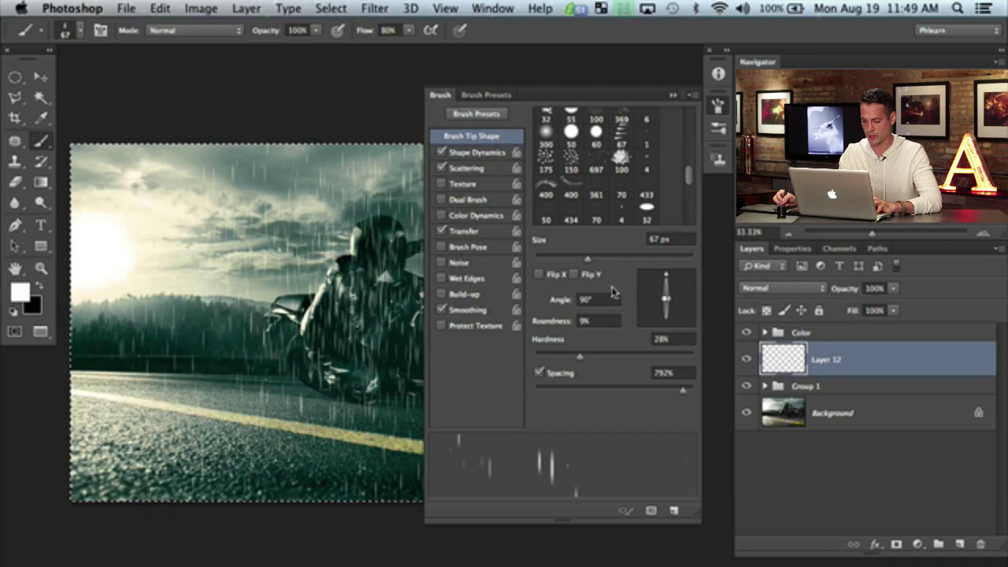
pyautogui.moveTo(675, 282); pyautogui.dragTo(676, 277)
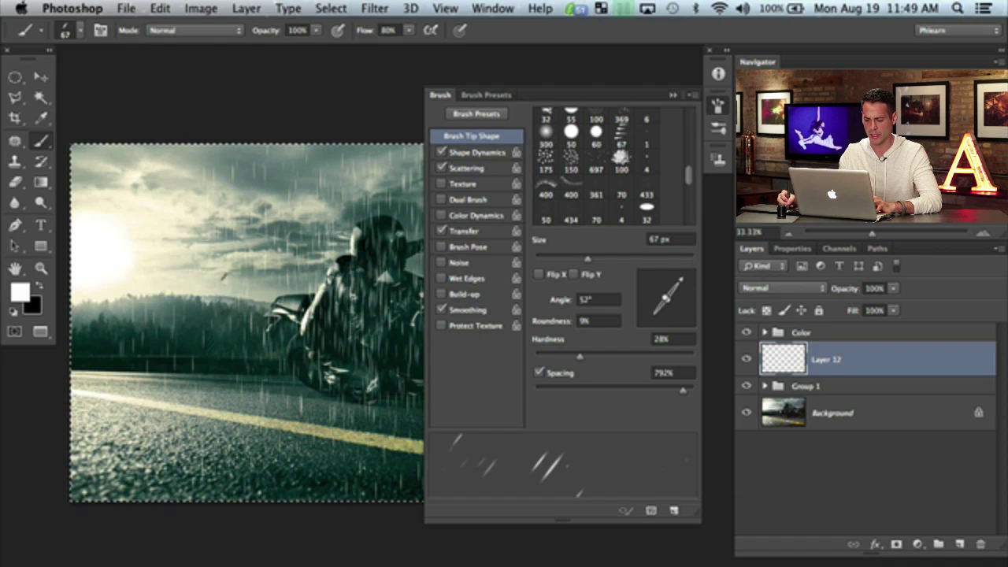
pyautogui.moveTo(266, 338)
pyautogui.mouseDown()
pyautogui.moveTo(294, 338)
pyautogui.moveTo(183, 315)
pyautogui.mouseUp()
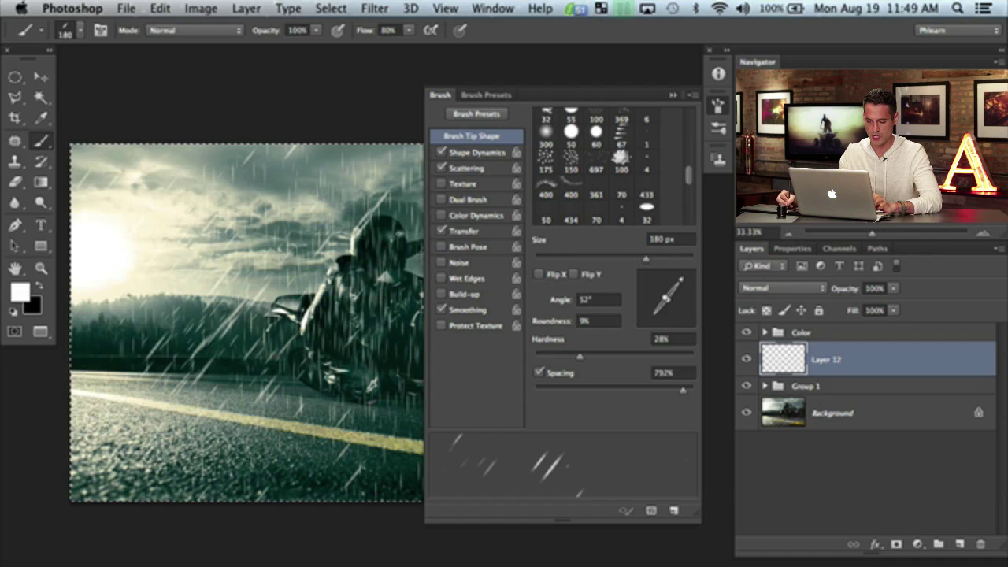
pyautogui.moveTo(357, 295); pyautogui.dragTo(331, 295)
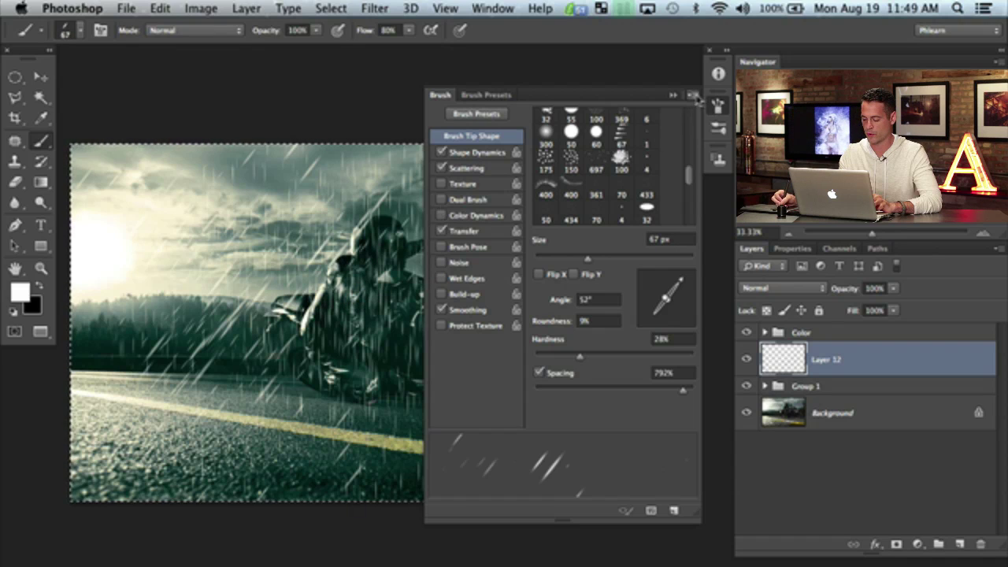
# Step: Save the current brush as a new preset named Rain with its size captured, and close the brush settings
pyautogui.click(692, 96)
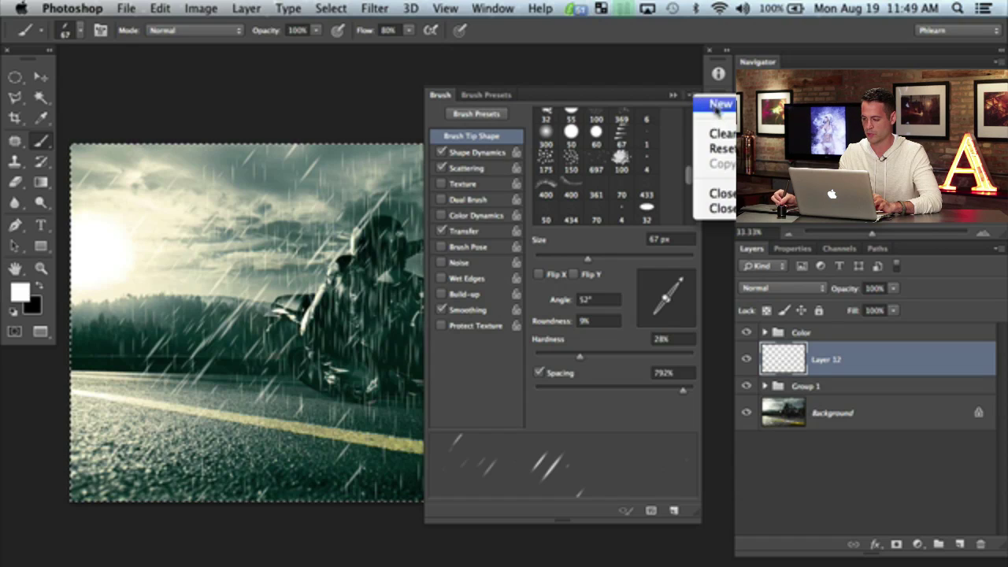
pyautogui.click(720, 104)
pyautogui.write('Rain')
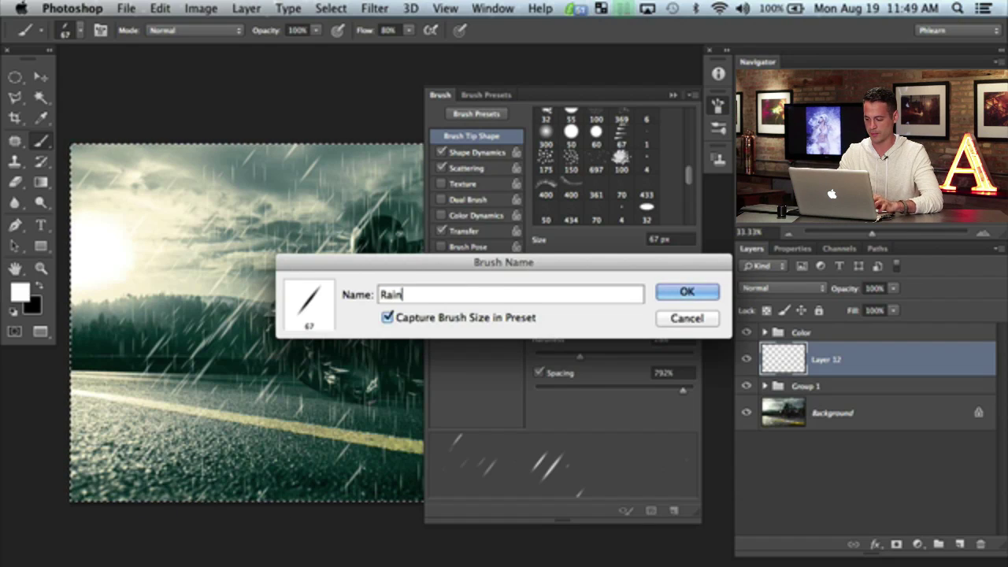
pyautogui.press('Return')
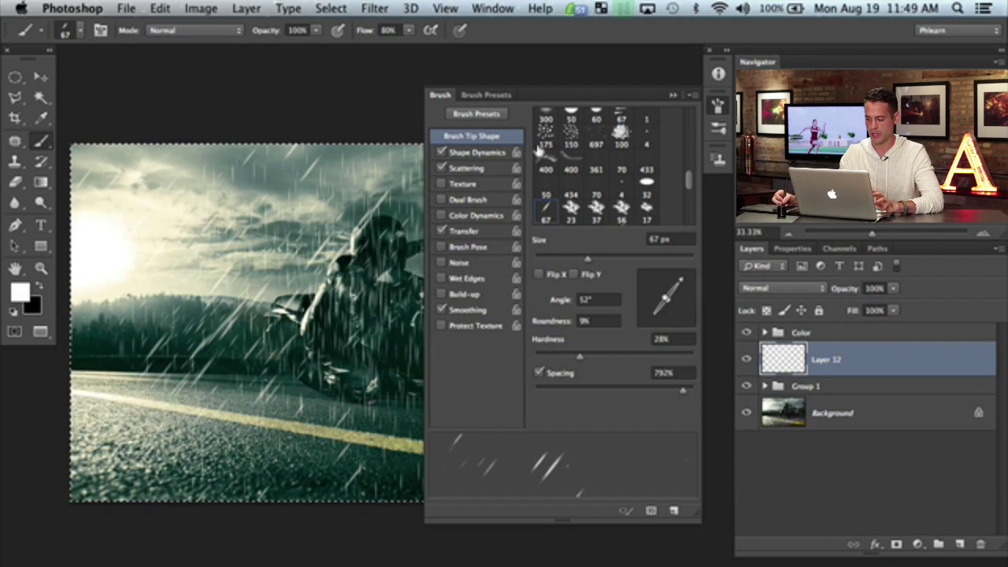
pyautogui.click(718, 110)
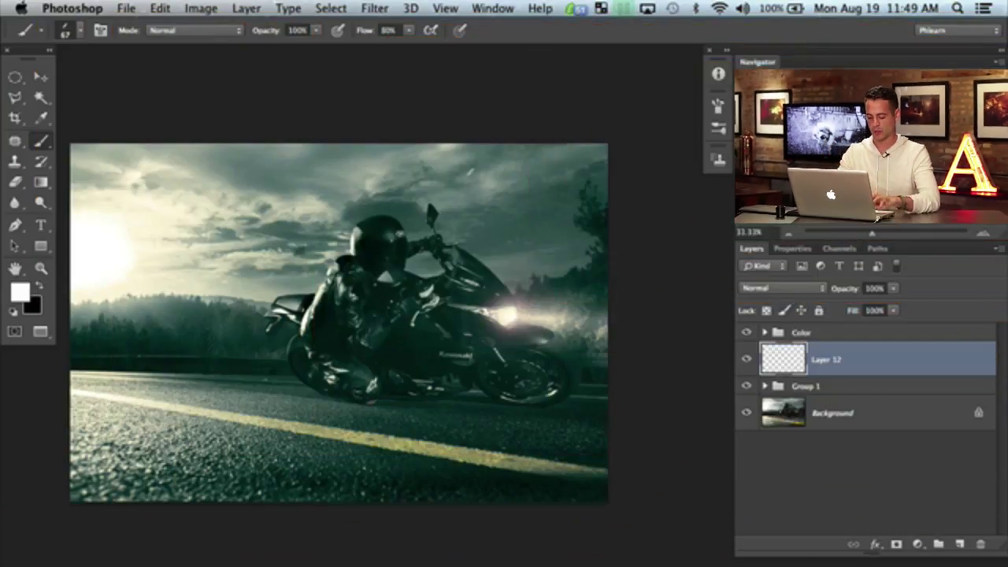
# Step: Put Layer 12 into a new layer group and name the group Rain
pyautogui.press('super+g')
pyautogui.doubleClick(811, 351)
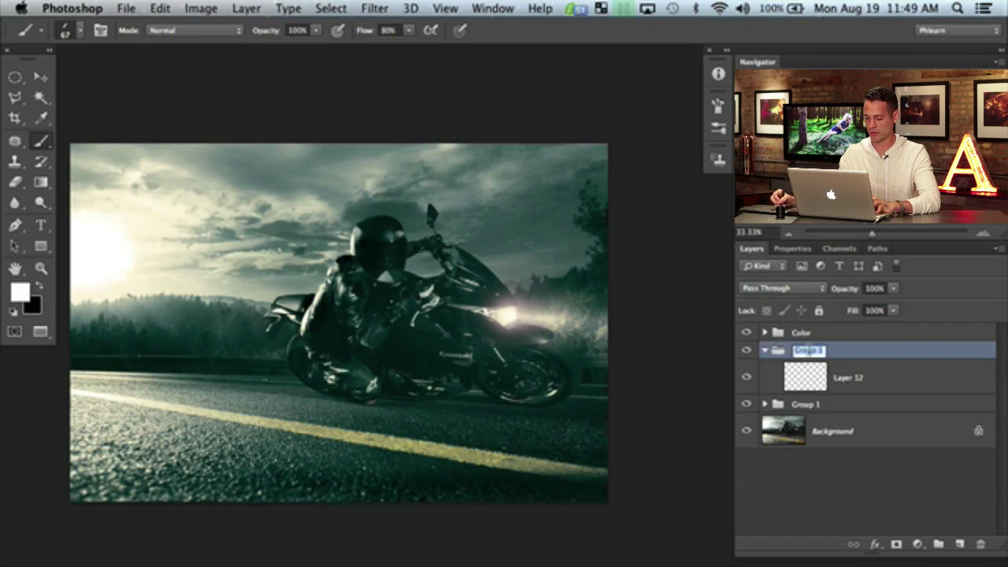
pyautogui.write('Rain')
pyautogui.press('Return')
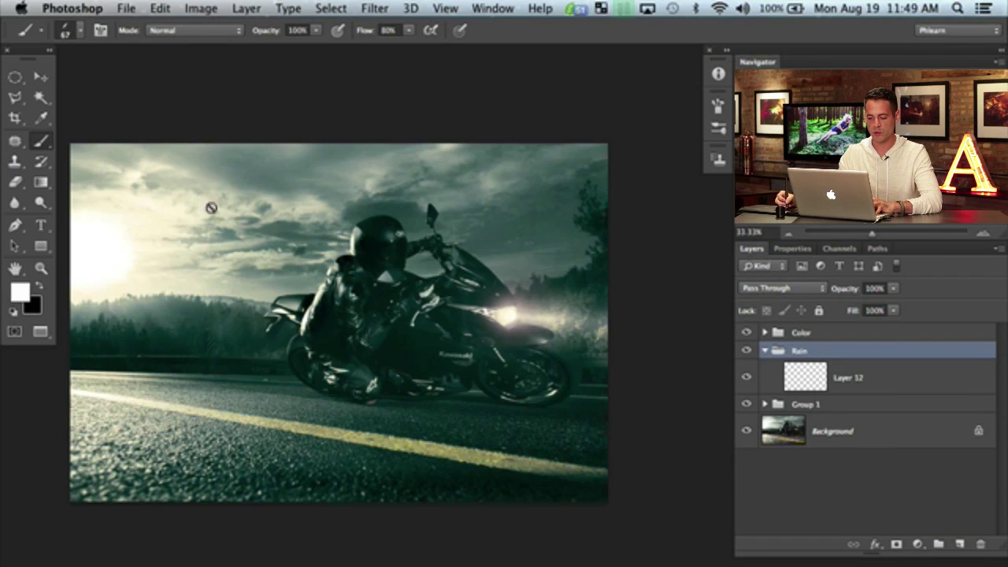
# Step: Paint sparse, large rain streaks across the photo on Layer 12 and lower the layer's opacity to 35%
pyautogui.click(850, 387)
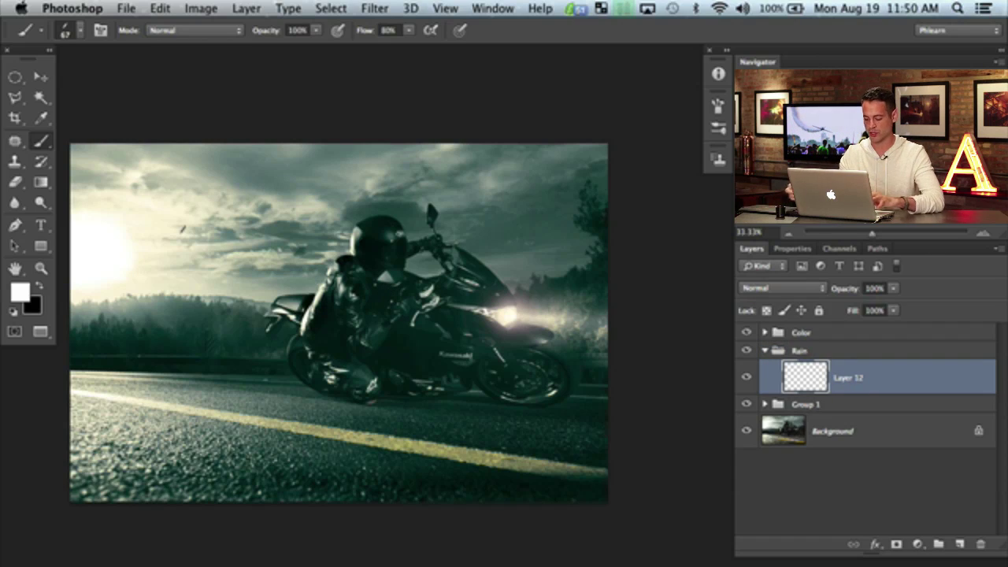
pyautogui.moveTo(203, 279); pyautogui.dragTo(238, 288)
pyautogui.moveTo(108, 218)
pyautogui.mouseDown()
pyautogui.moveTo(449, 196)
pyautogui.moveTo(255, 385)
pyautogui.moveTo(277, 398)
pyautogui.mouseUp()
pyautogui.moveTo(244, 259)
pyautogui.mouseDown()
pyautogui.moveTo(260, 228)
pyautogui.moveTo(433, 323)
pyautogui.moveTo(536, 394)
pyautogui.mouseUp()
pyautogui.moveTo(538, 446)
pyautogui.mouseDown()
pyautogui.moveTo(154, 469)
pyautogui.moveTo(126, 169)
pyautogui.moveTo(124, 424)
pyautogui.moveTo(242, 407)
pyautogui.mouseUp()
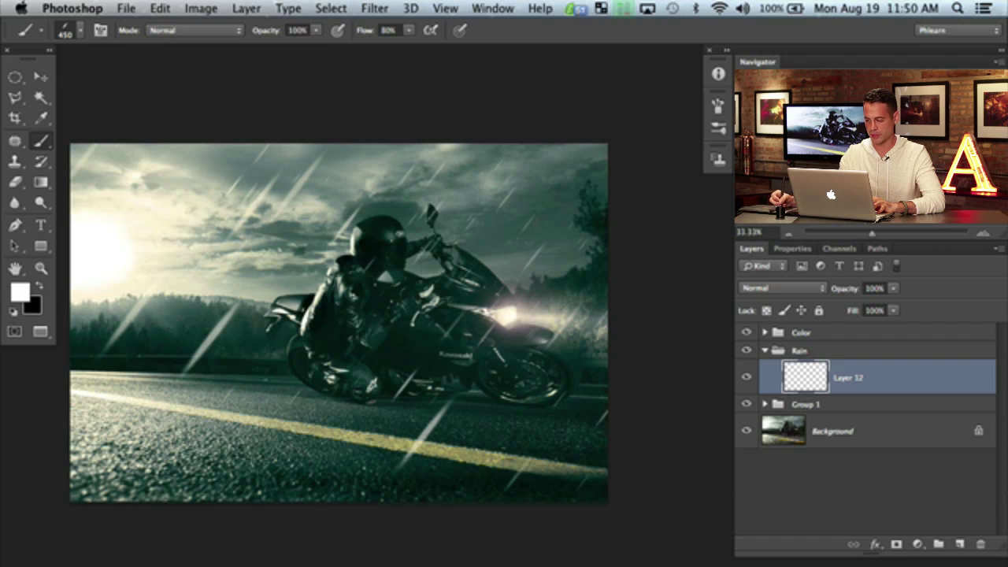
pyautogui.moveTo(846, 290); pyautogui.dragTo(809, 296)
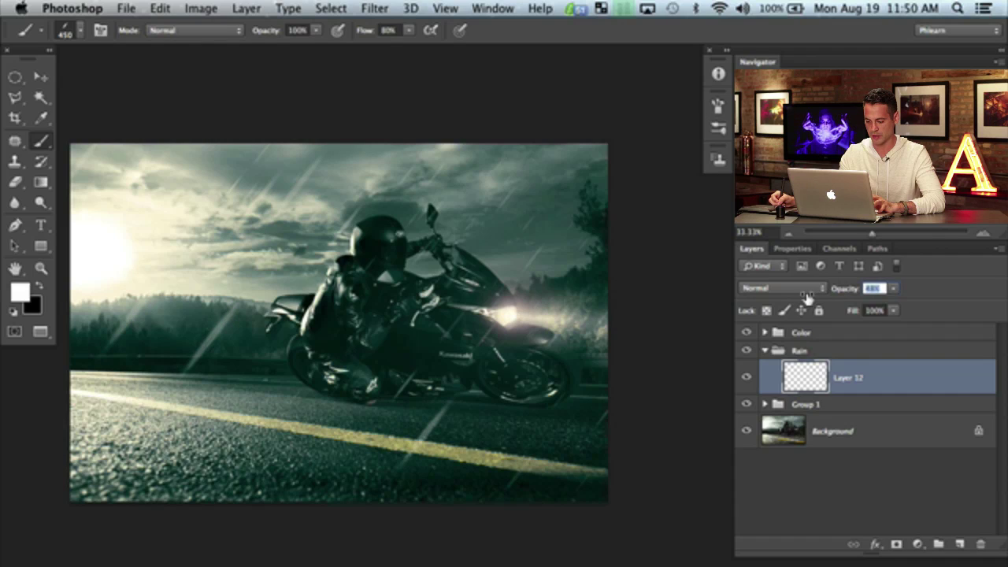
pyautogui.moveTo(797, 299); pyautogui.dragTo(799, 295)
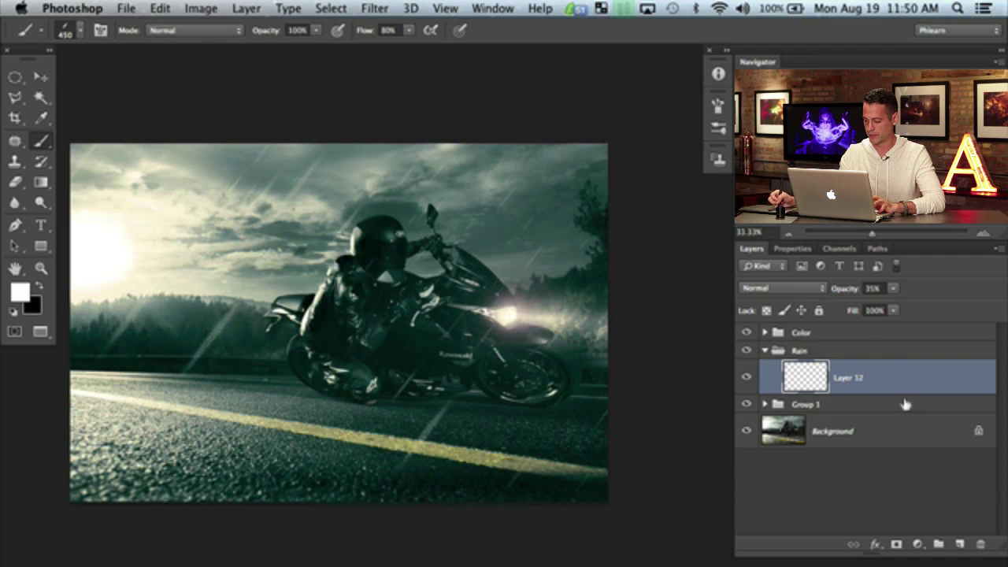
# Step: Add a new layer above Layer 12 and paint smaller rain streaks over the trees and roadside behind the motorcycle
pyautogui.click(959, 544)
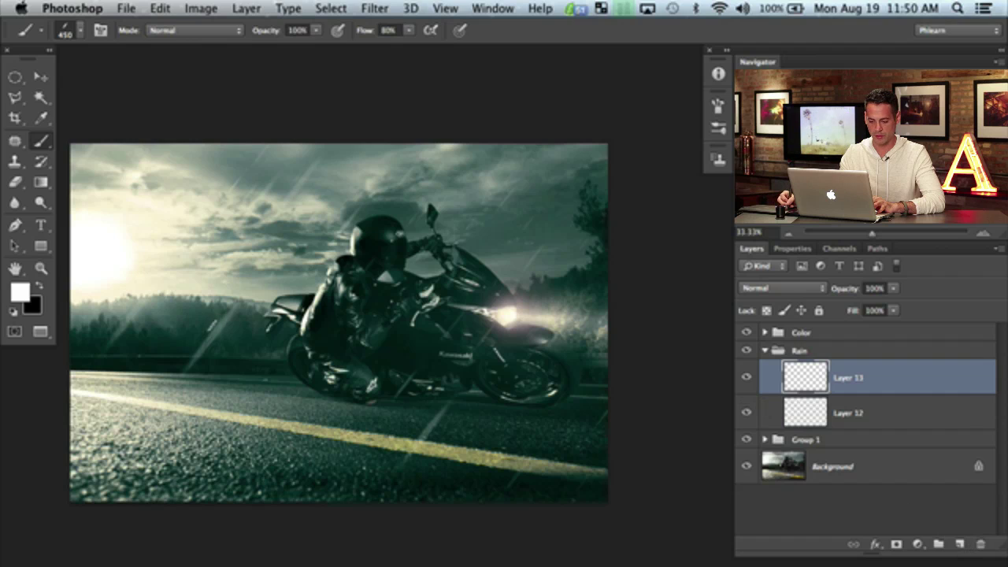
pyautogui.moveTo(220, 327); pyautogui.dragTo(162, 332)
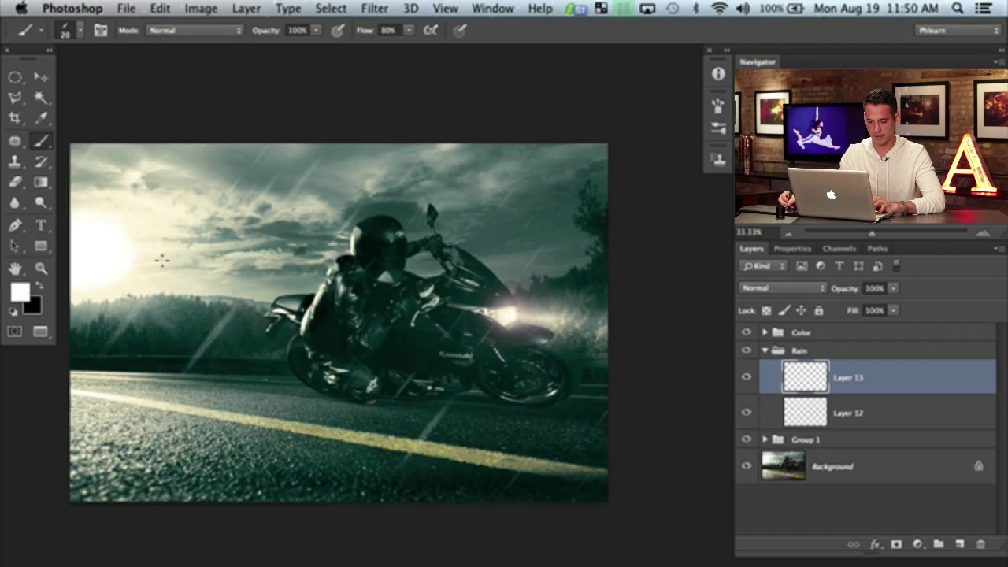
pyautogui.moveTo(142, 299); pyautogui.dragTo(227, 282)
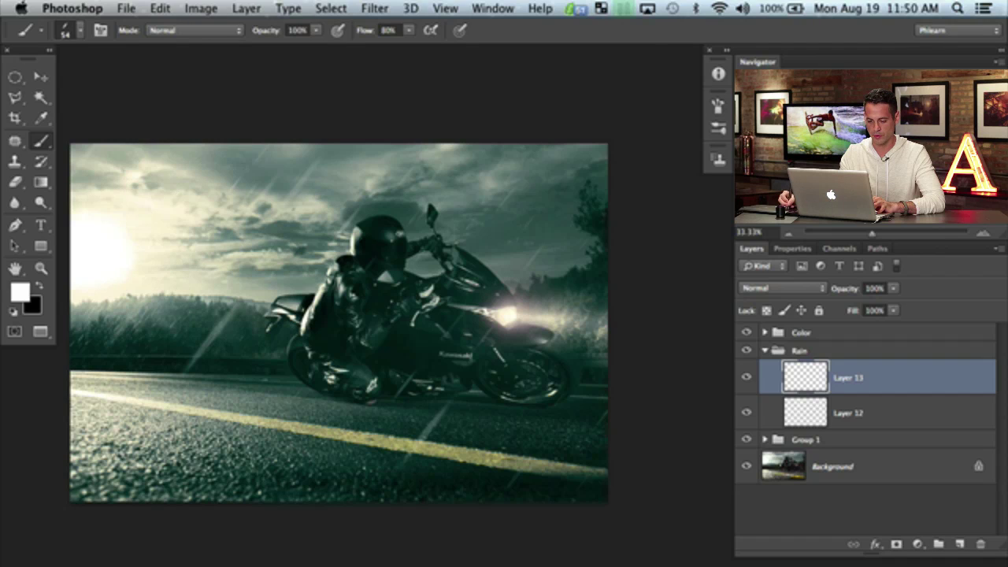
pyautogui.moveTo(155, 292); pyautogui.dragTo(145, 293)
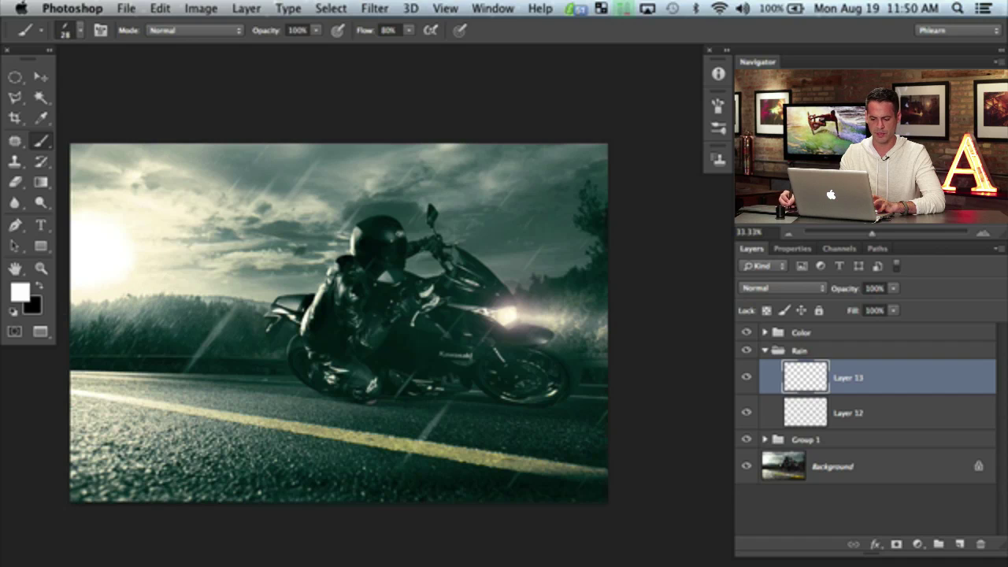
pyautogui.moveTo(113, 353); pyautogui.dragTo(166, 358)
pyautogui.click(173, 364)
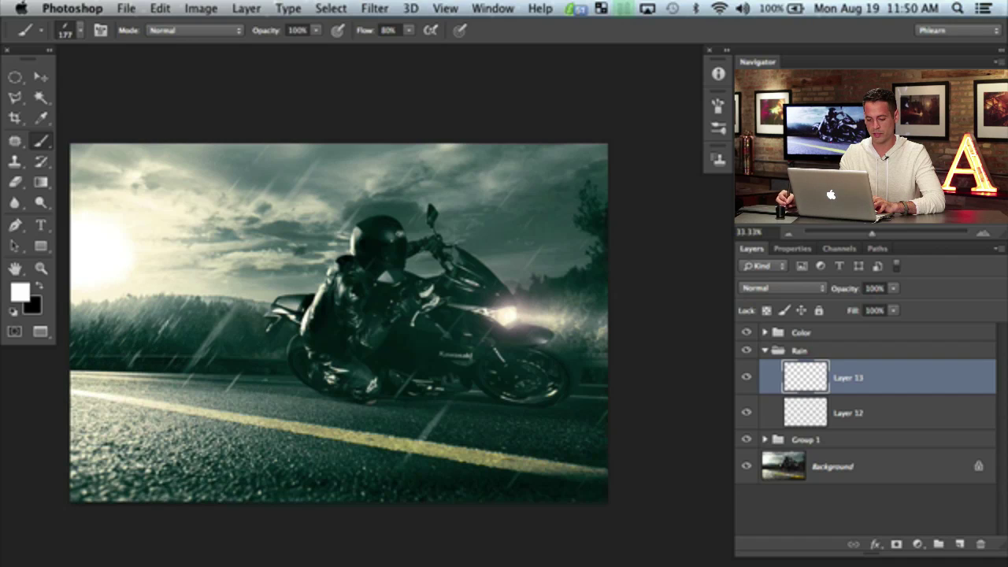
# Step: Toggle Layer 13's visibility to compare the rain with and without it, and lower its opacity to 60%
pyautogui.click(746, 379)
pyautogui.click(747, 379)
pyautogui.click(747, 379)
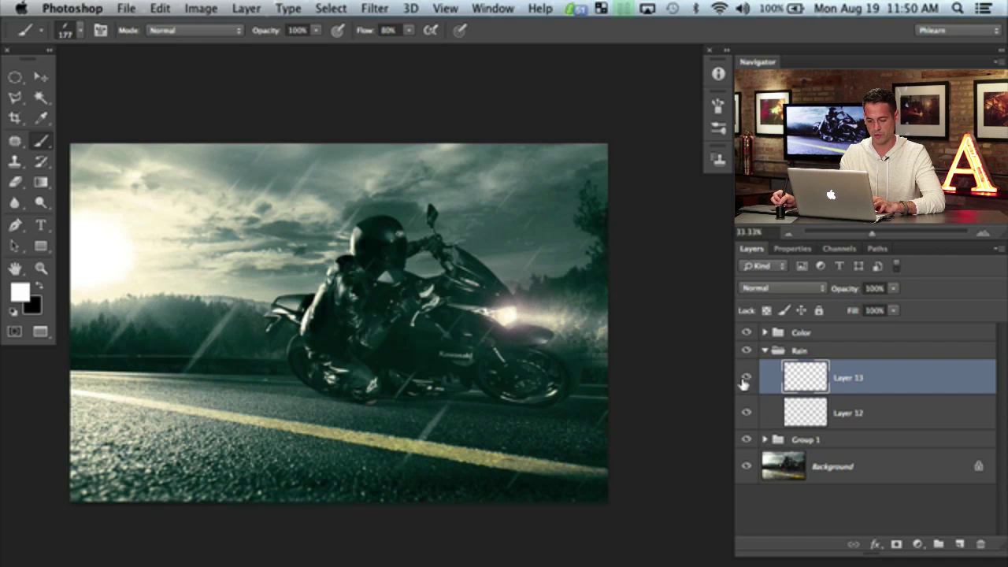
pyautogui.click(746, 379)
pyautogui.moveTo(847, 291); pyautogui.dragTo(817, 297)
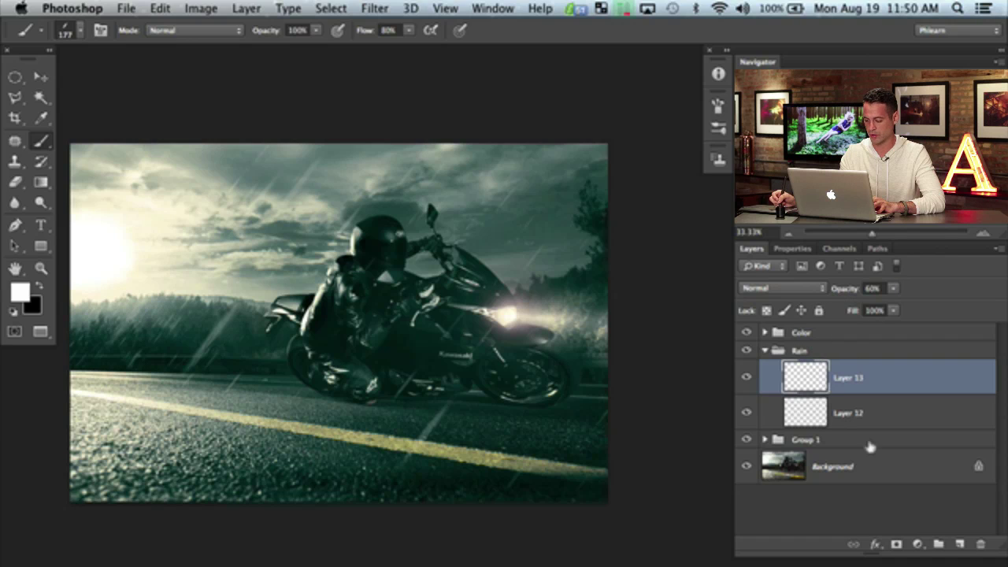
# Step: Add two more layers in the Rain group and paint fine streaks around the headlight and front wheel
pyautogui.click(959, 544)
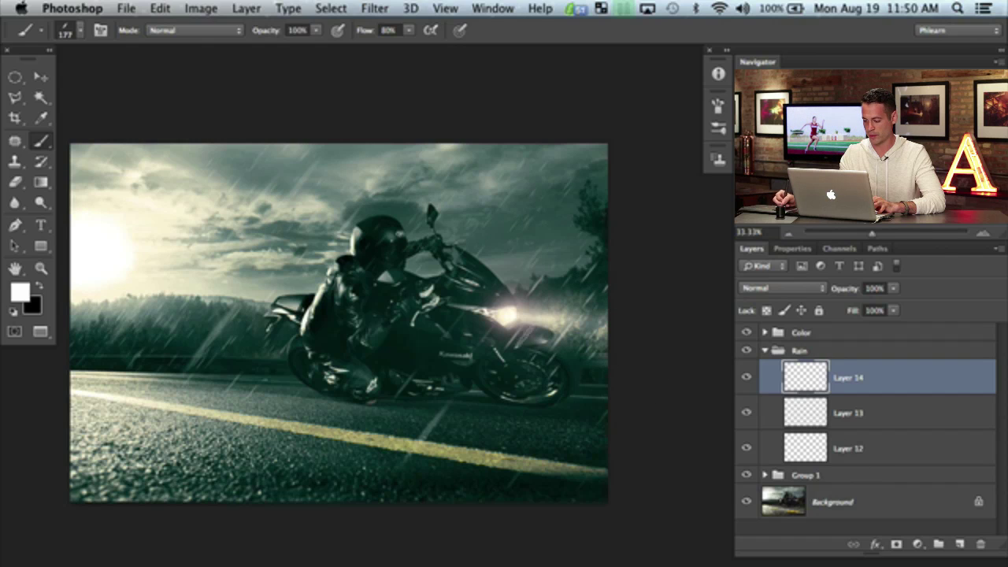
pyautogui.click(959, 544)
pyautogui.moveTo(558, 346)
pyautogui.mouseDown()
pyautogui.moveTo(542, 349)
pyautogui.moveTo(553, 322)
pyautogui.moveTo(535, 316)
pyautogui.mouseUp()
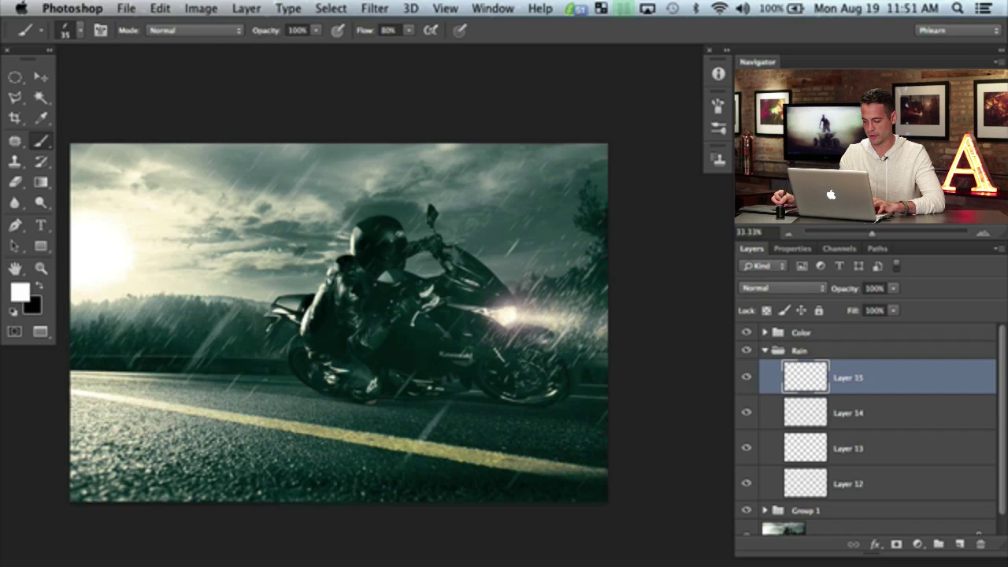
# Step: Lower Layer 15's opacity to 49%, erase streaks over the motorcycle's front, and set the Eraser flow to 30%
pyautogui.moveTo(844, 288); pyautogui.dragTo(811, 293)
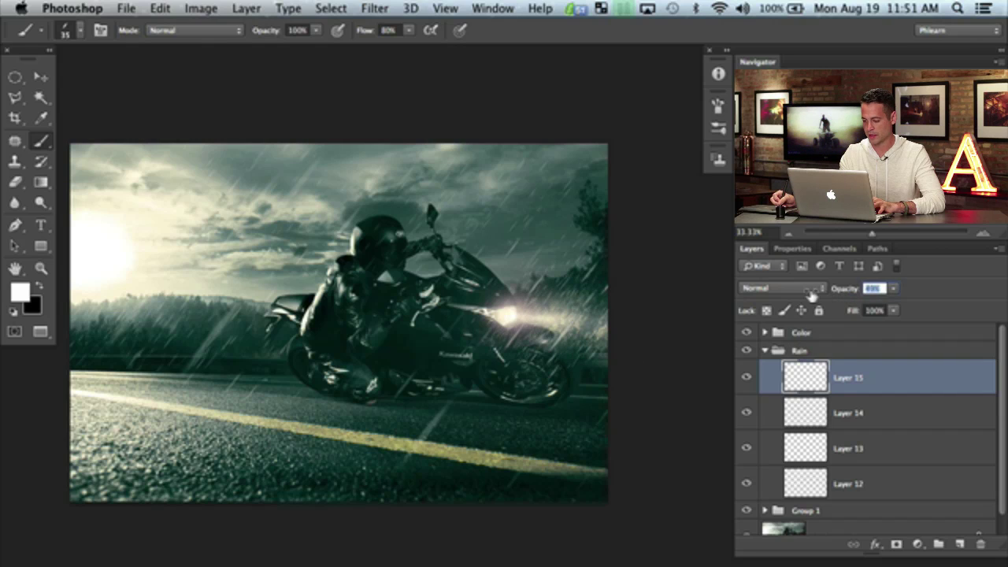
pyautogui.press('Return')
pyautogui.press('e')
pyautogui.moveTo(440, 386)
pyautogui.mouseDown()
pyautogui.moveTo(451, 394)
pyautogui.moveTo(483, 350)
pyautogui.mouseUp()
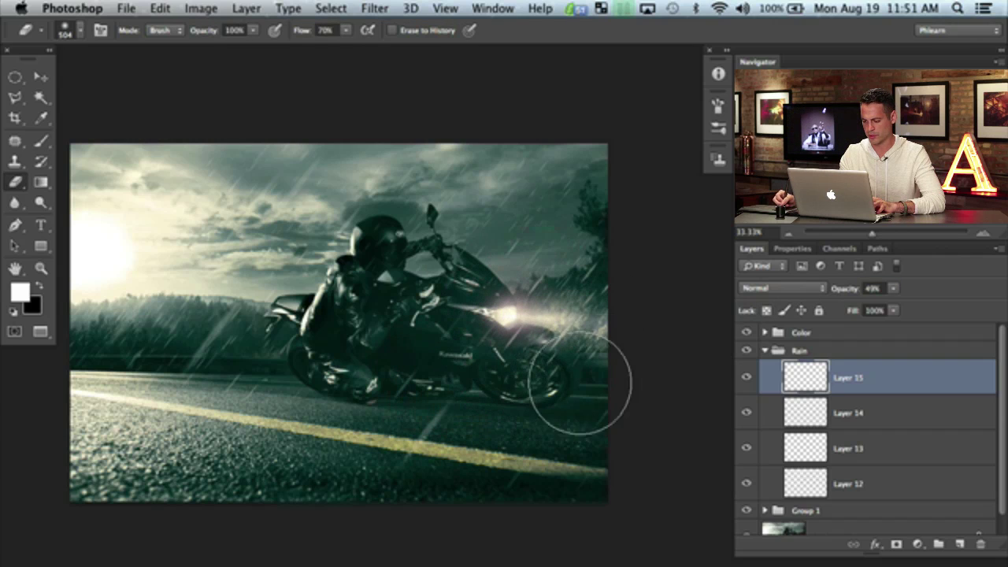
pyautogui.hotkey('shift', '3')
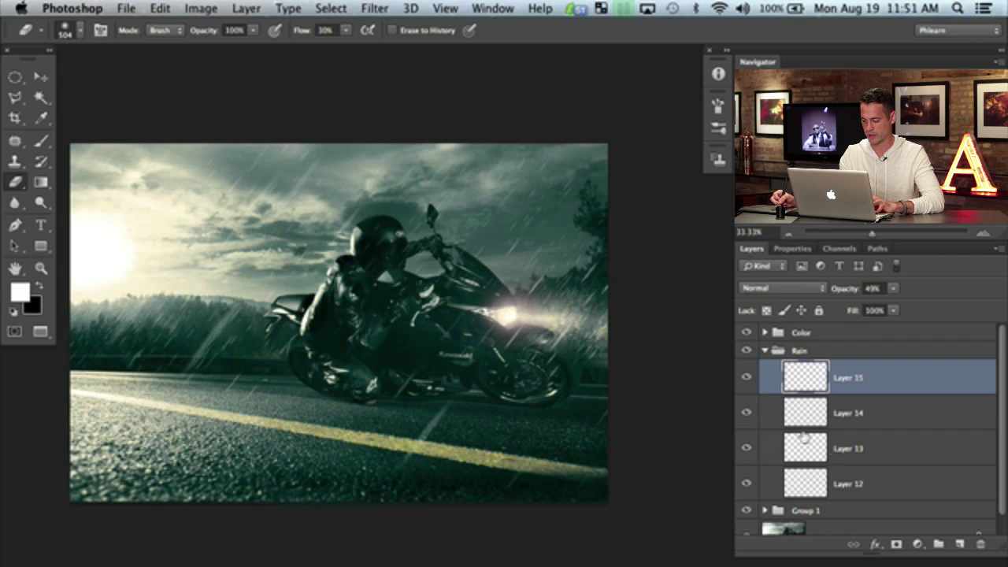
# Step: Paint larger rain streaks over the rider, sky and road on Layer 15, with the brush flow reduced to 70%
pyautogui.press('b')
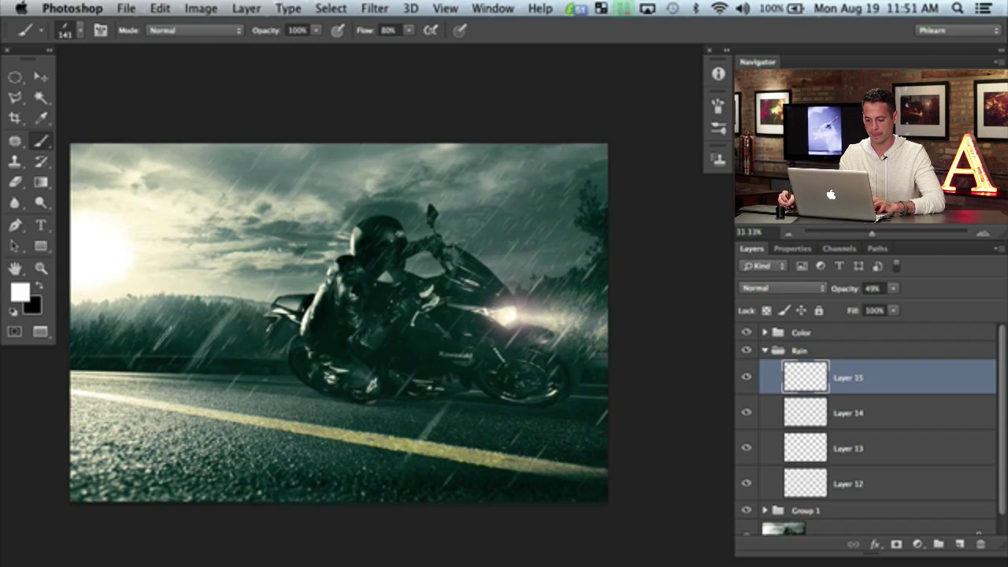
pyautogui.moveTo(297, 306); pyautogui.dragTo(329, 305)
pyautogui.moveTo(387, 242)
pyautogui.mouseDown()
pyautogui.moveTo(441, 346)
pyautogui.moveTo(261, 373)
pyautogui.moveTo(196, 426)
pyautogui.mouseUp()
pyautogui.hotkey('shift', '7')
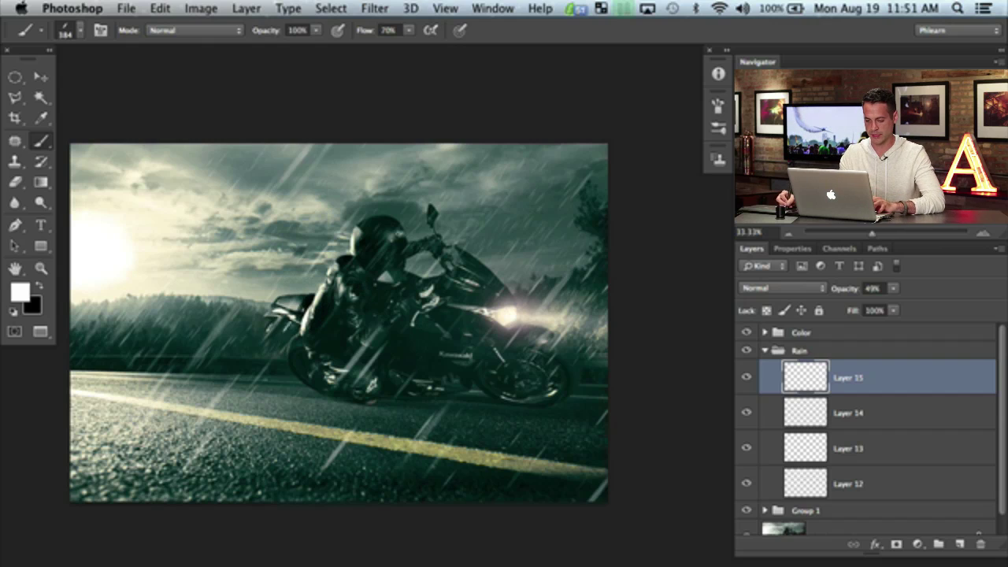
pyautogui.moveTo(435, 202)
pyautogui.mouseDown()
pyautogui.moveTo(495, 296)
pyautogui.moveTo(343, 324)
pyautogui.moveTo(341, 311)
pyautogui.mouseUp()
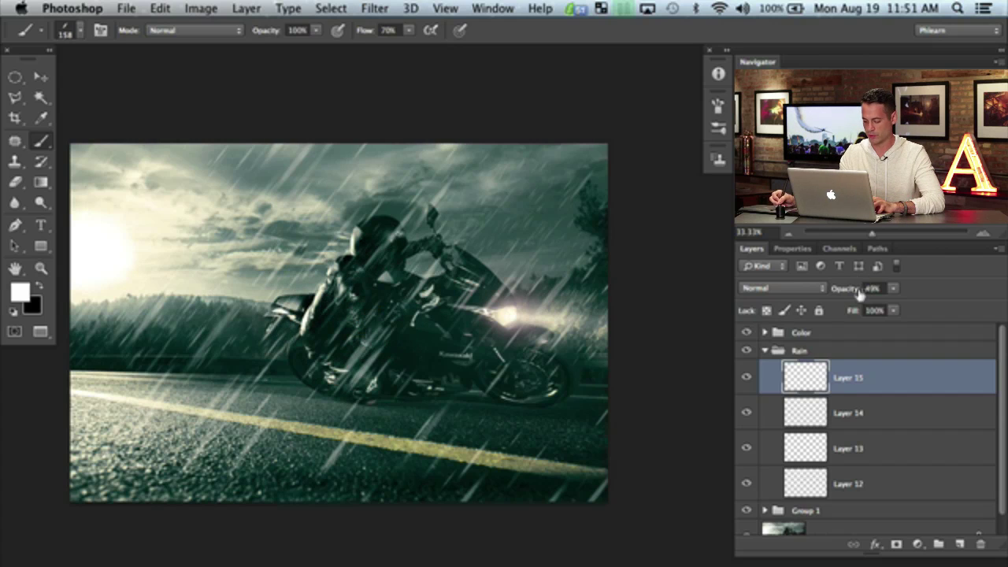
# Step: Lower Layer 15's opacity to 10% and hide Layer 12 to compare the rain layers
pyautogui.press('v')
pyautogui.press('2')
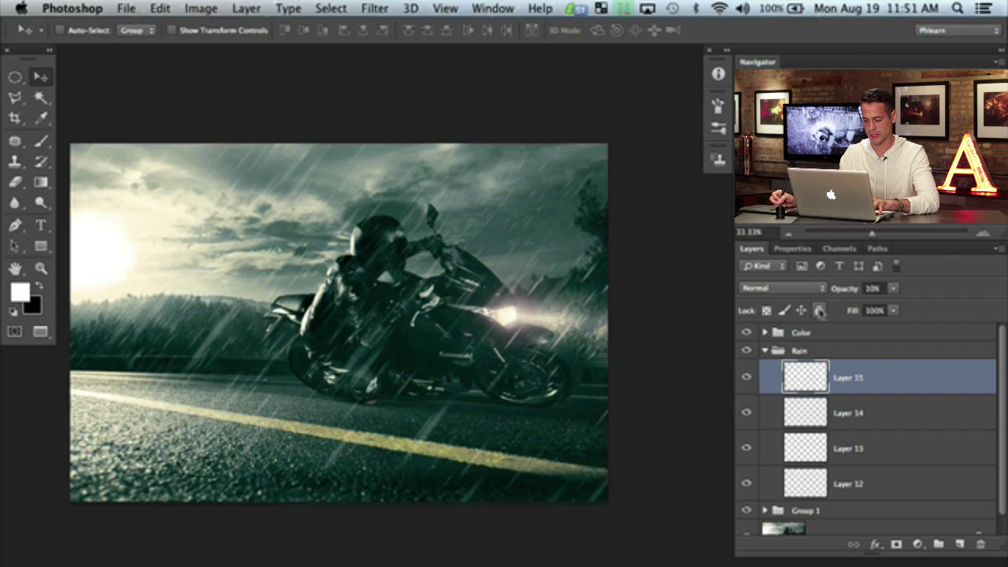
pyautogui.press('1')
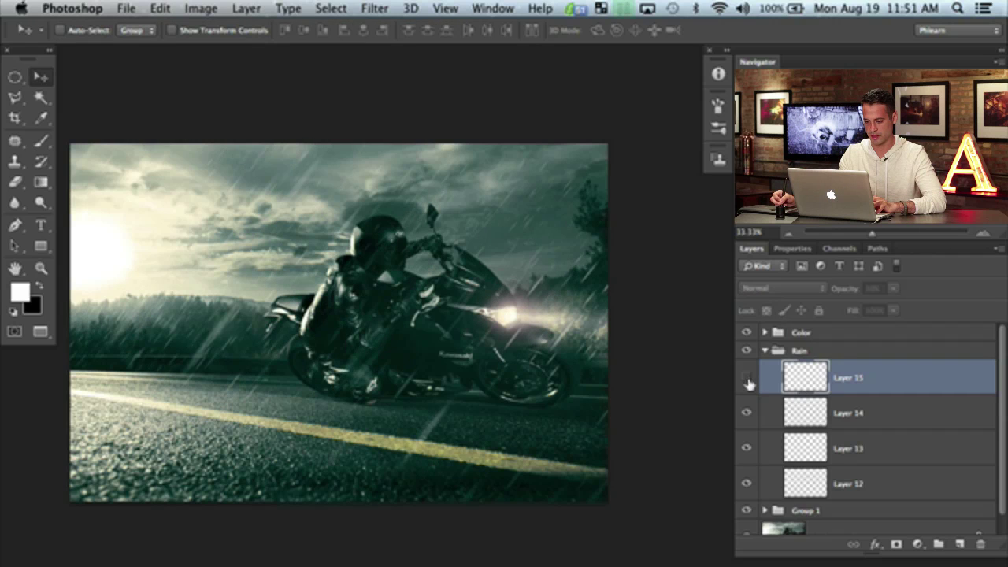
pyautogui.click(746, 483)
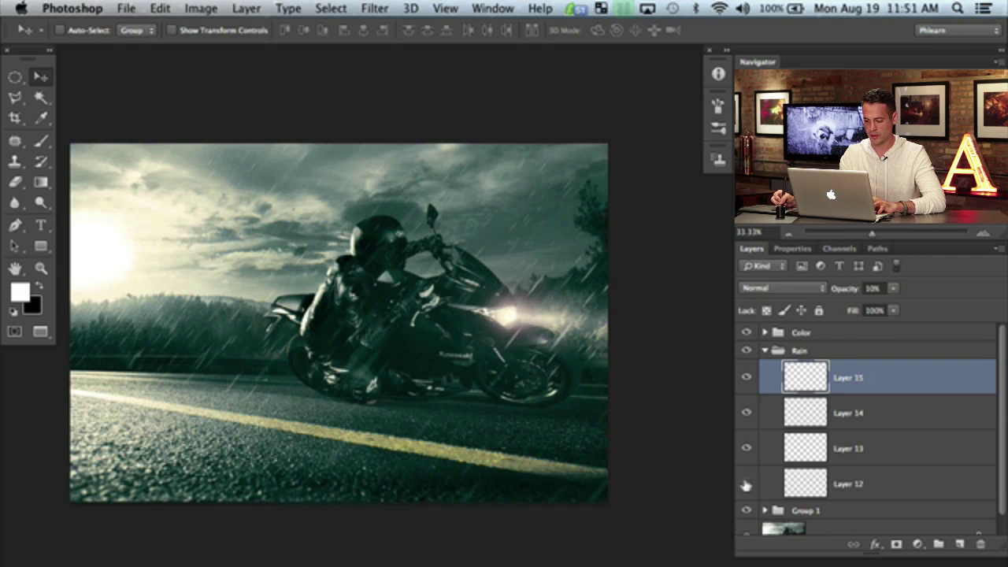
# Step: Compare the rain layers by switching Layers 12 to 15 off and on one at a time
pyautogui.click(745, 451)
pyautogui.click(746, 451)
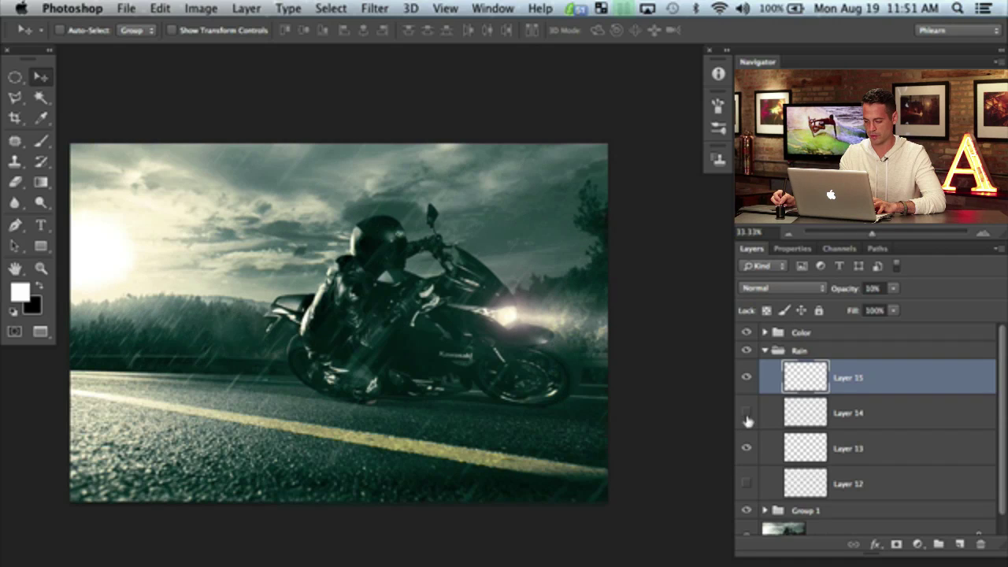
pyautogui.click(746, 379)
pyautogui.click(746, 381)
pyautogui.click(746, 484)
pyautogui.click(745, 484)
pyautogui.click(743, 485)
pyautogui.click(743, 485)
pyautogui.click(742, 485)
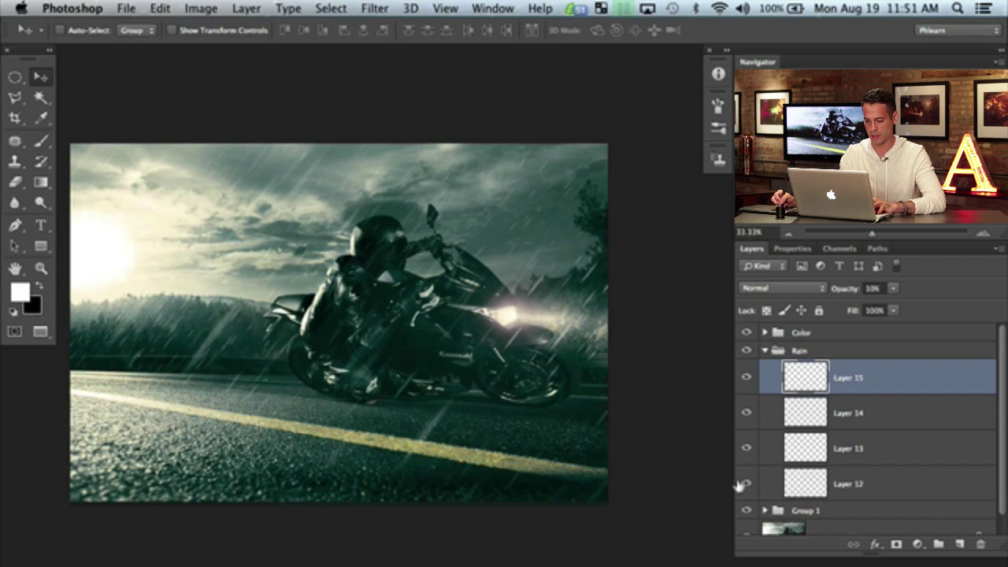
# Step: Select Layer 12 with the Eraser ready and compare Layers 12, 13 and 14 by toggling their visibility
pyautogui.click(846, 482)
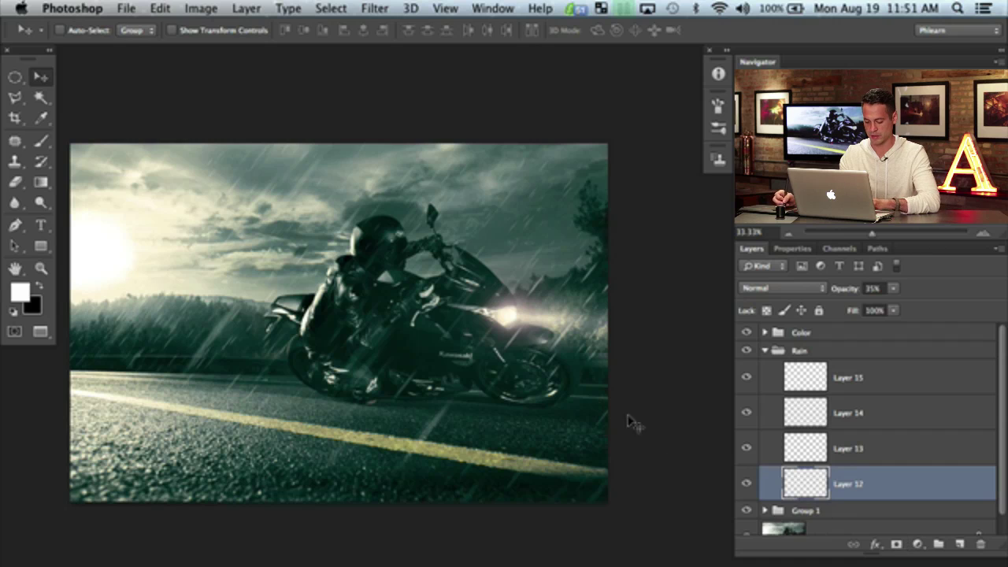
pyautogui.press('e')
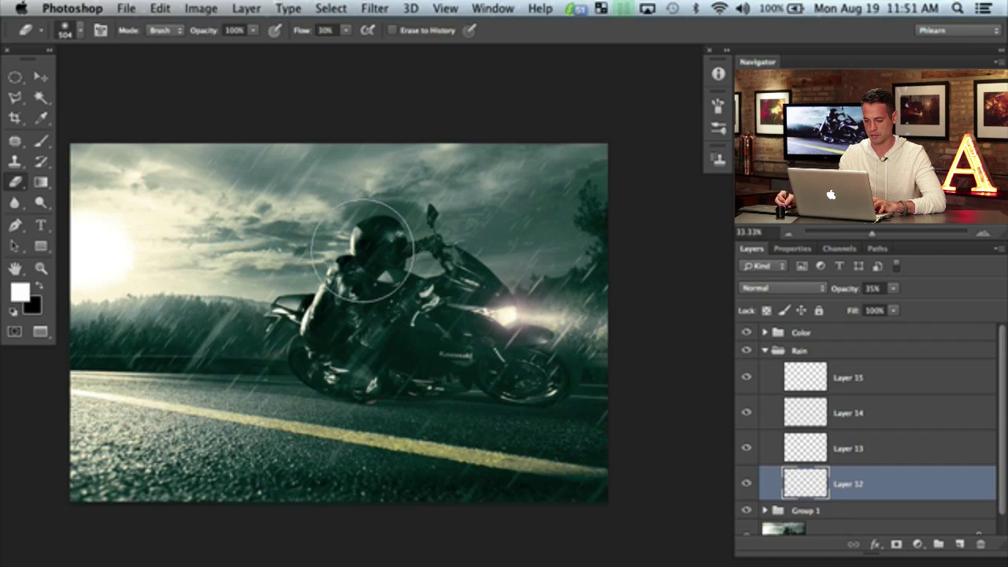
pyautogui.click(744, 486)
pyautogui.click(744, 486)
pyautogui.click(744, 486)
pyautogui.click(745, 485)
pyautogui.click(746, 450)
pyautogui.click(746, 449)
pyautogui.doubleClick(746, 451)
pyautogui.click(747, 422)
pyautogui.click(746, 423)
pyautogui.click(747, 422)
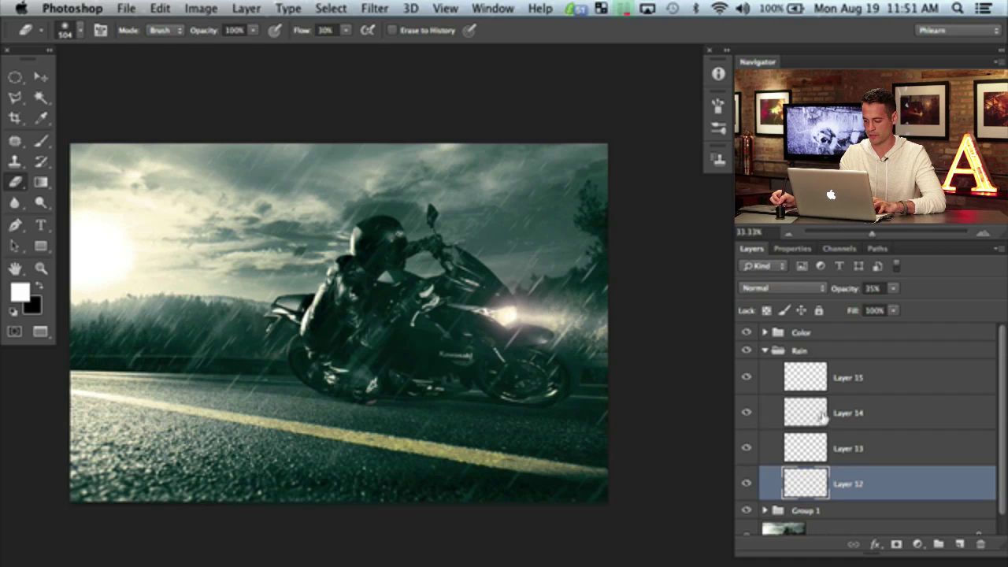
# Step: Erase some rain on Layer 14 around the headlight and front wheel, and check it against Layer 15 and the whole Rain group
pyautogui.click(834, 415)
pyautogui.moveTo(504, 335); pyautogui.dragTo(535, 367)
pyautogui.moveTo(576, 253)
pyautogui.mouseDown()
pyautogui.moveTo(549, 281)
pyautogui.moveTo(579, 257)
pyautogui.moveTo(603, 293)
pyautogui.moveTo(599, 326)
pyautogui.moveTo(523, 378)
pyautogui.moveTo(548, 338)
pyautogui.mouseUp()
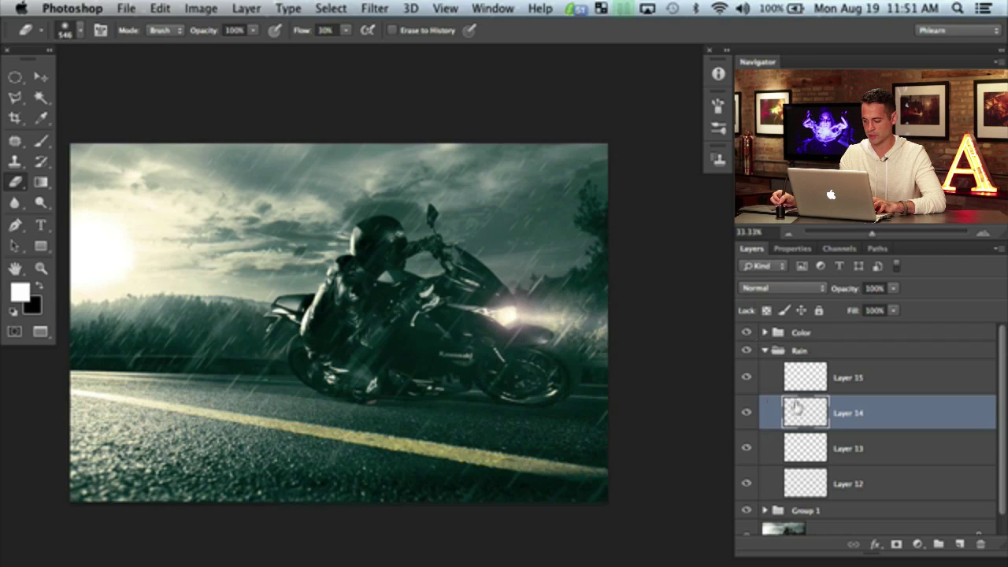
pyautogui.click(746, 378)
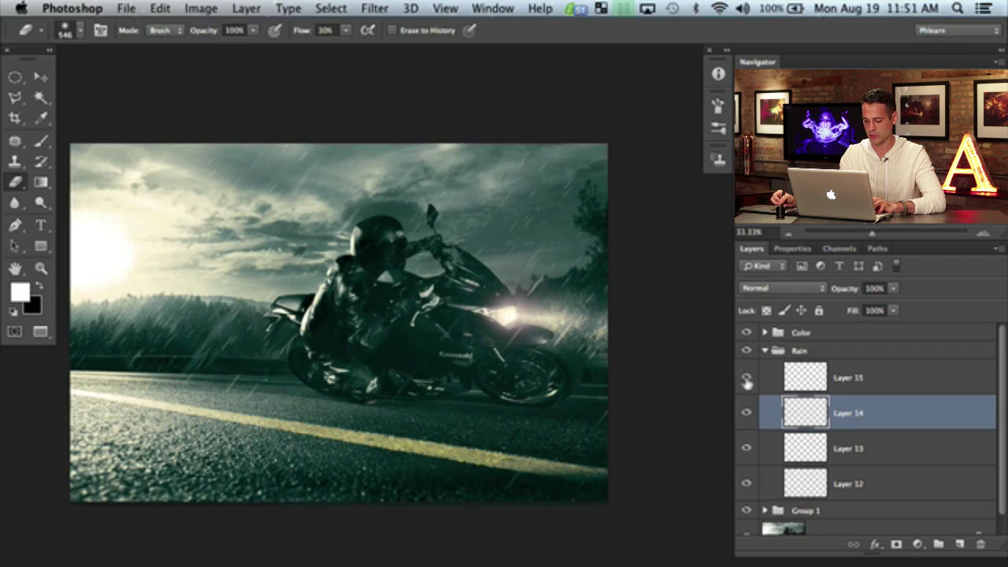
pyautogui.click(803, 382)
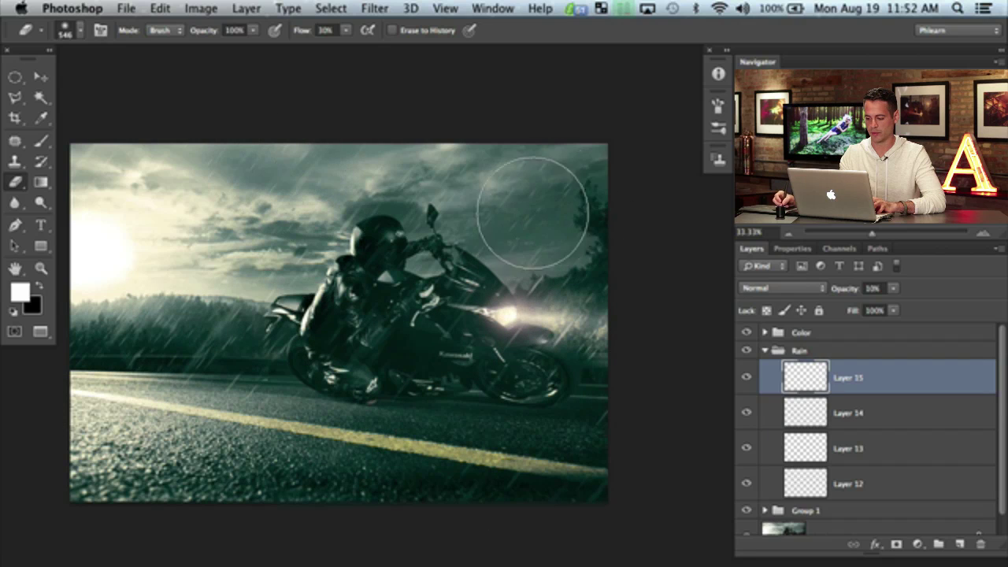
pyautogui.click(747, 351)
pyautogui.click(746, 352)
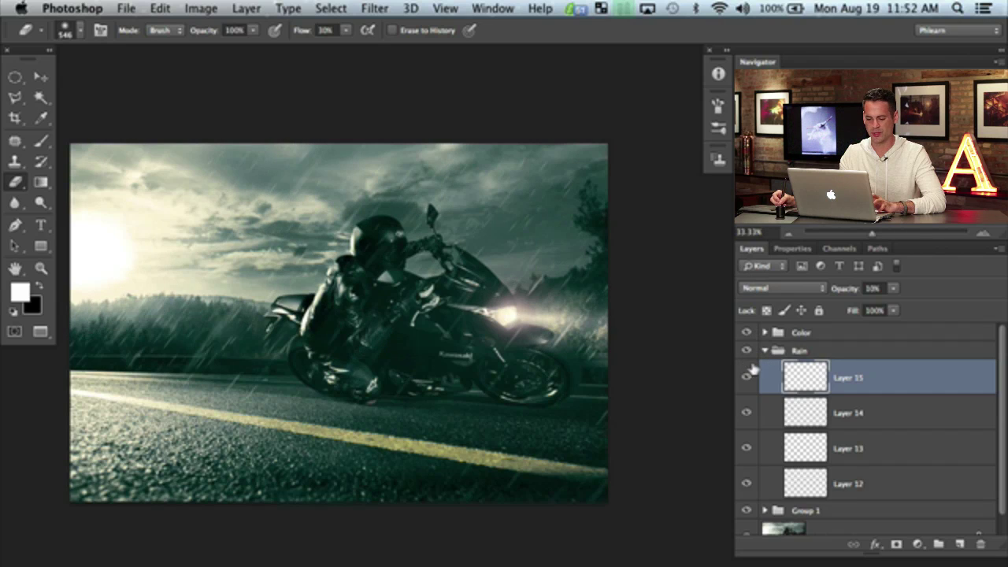
# Step: Add a new layer at the top of the Rain group and paint fine rain streaks on it with the 33 px rain brush
pyautogui.press('super+alt+shift+n')
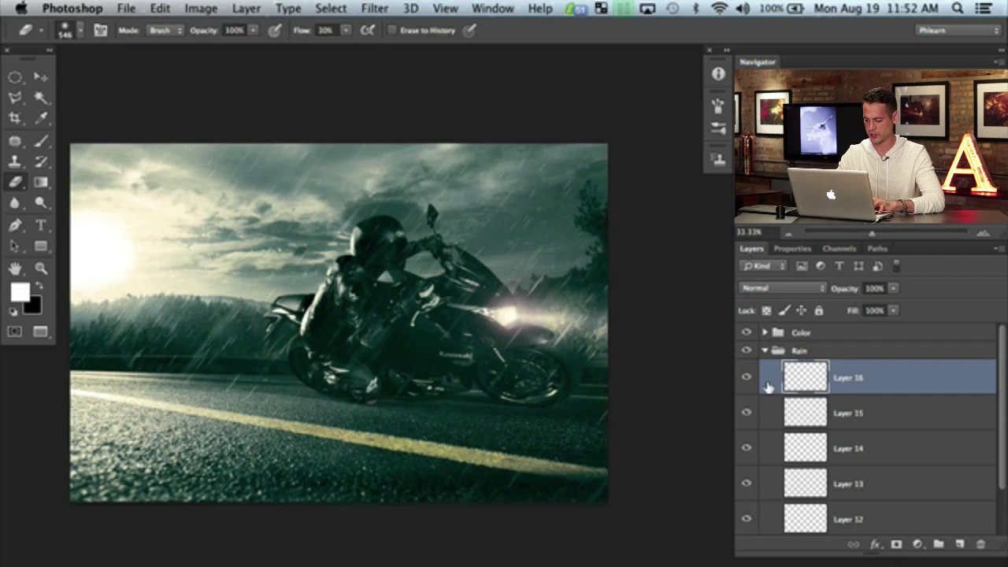
pyautogui.press('b')
pyautogui.moveTo(549, 323); pyautogui.dragTo(539, 323)
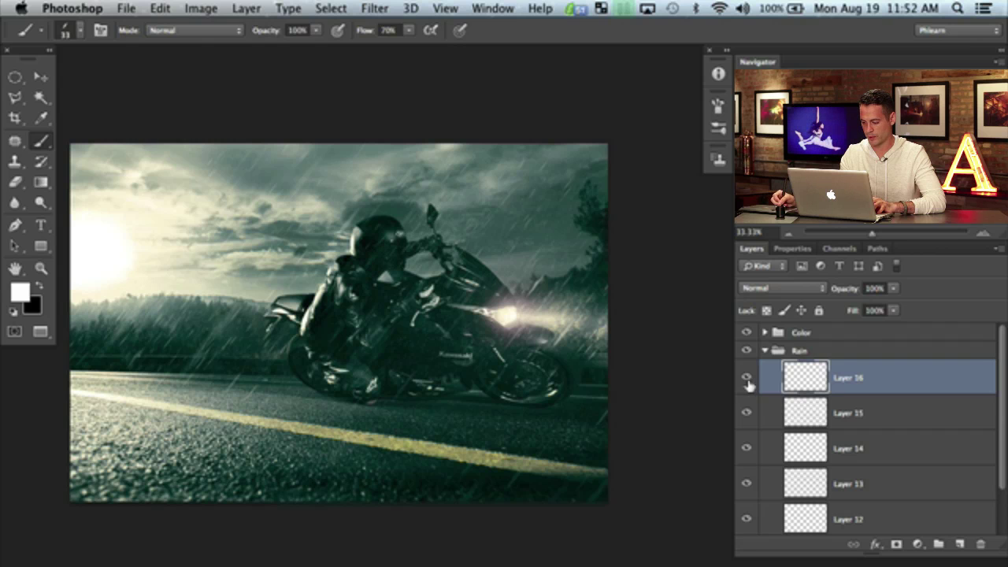
# Step: Examine the fine streaks of Layer 16 up close around the motorcycle by toggling the layer's visibility
pyautogui.press('super+plus')
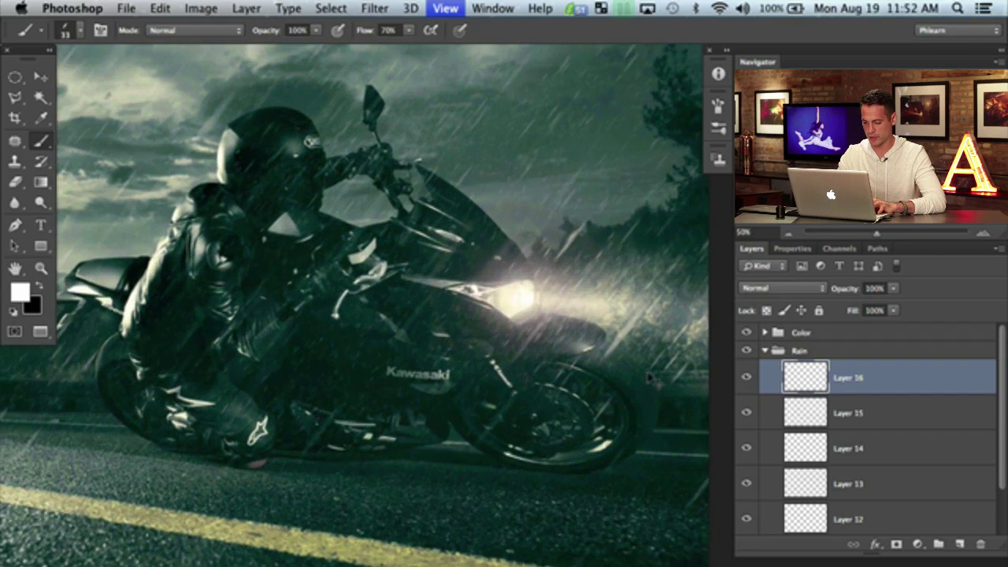
pyautogui.press('super+plus')
pyautogui.click(746, 380)
pyautogui.click(746, 381)
pyautogui.click(746, 381)
pyautogui.click(747, 382)
pyautogui.press('super+minus')
pyautogui.press('super+minus')
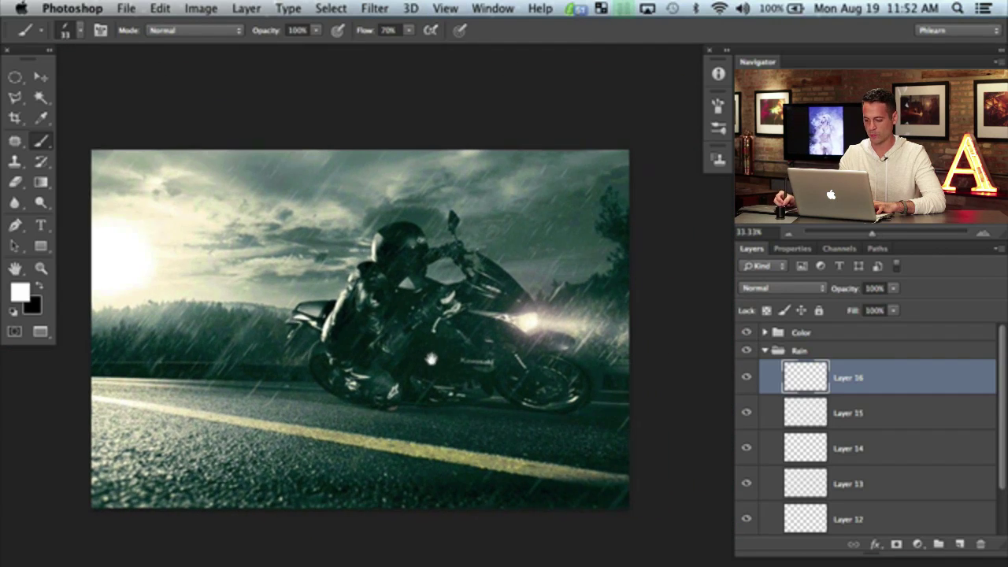
# Step: Compare the whole image with and without the Rain group
pyautogui.click(745, 354)
pyautogui.click(745, 354)
pyautogui.click(745, 354)
pyautogui.click(745, 354)
pyautogui.click(745, 366)
pyautogui.click(746, 368)
pyautogui.click(746, 351)
pyautogui.click(746, 351)
pyautogui.click(746, 351)
pyautogui.click(746, 351)
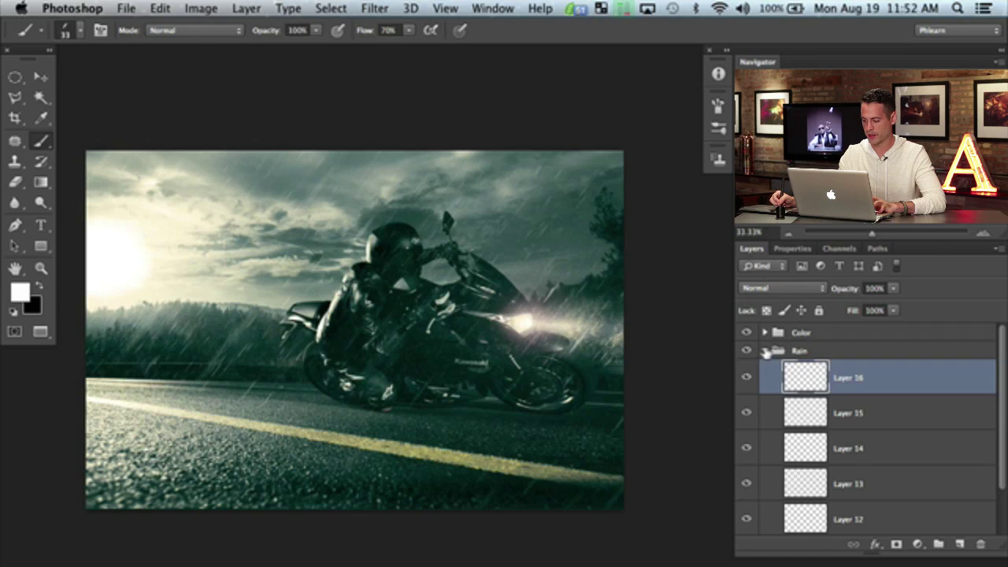
# Step: Collapse and duplicate the Rain group twice, and merge the two copies into a single layer above it
pyautogui.click(764, 351)
pyautogui.click(746, 351)
pyautogui.click(746, 351)
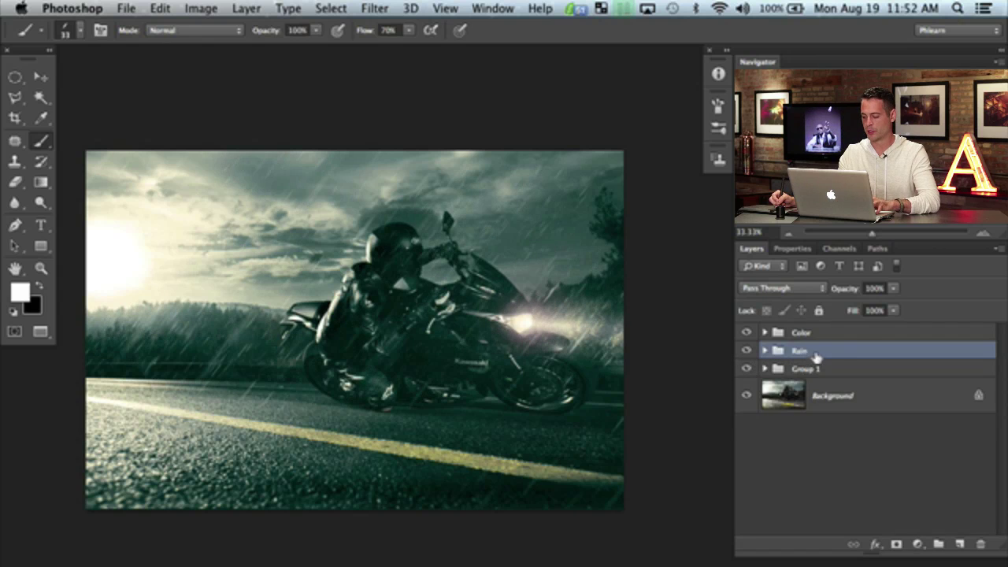
pyautogui.press('super+j')
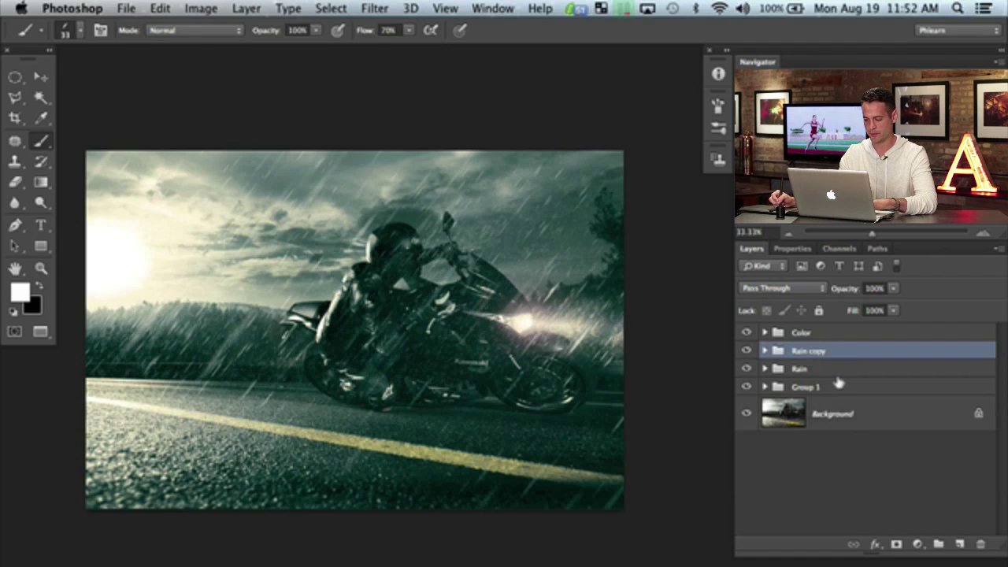
pyautogui.click(746, 351)
pyautogui.click(746, 351)
pyautogui.click(745, 351)
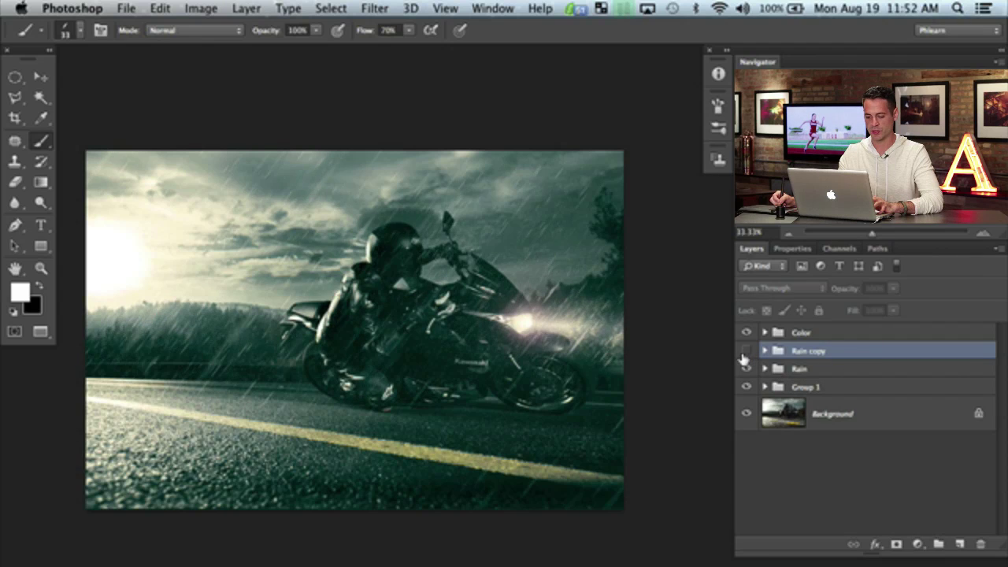
pyautogui.click(744, 351)
pyautogui.press('super+j')
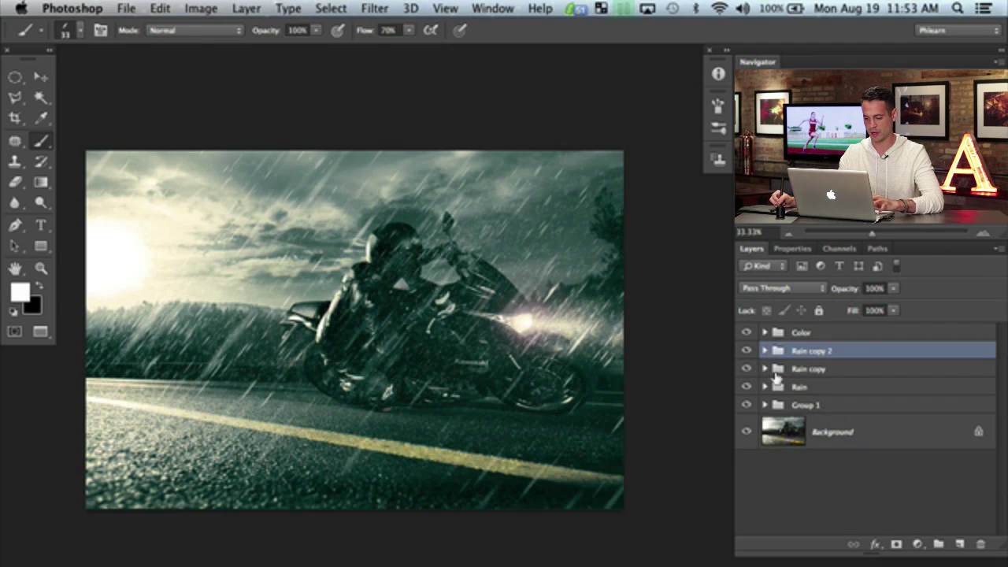
pyautogui.keyDown('shift'); pyautogui.click(834, 370); pyautogui.keyUp('shift')
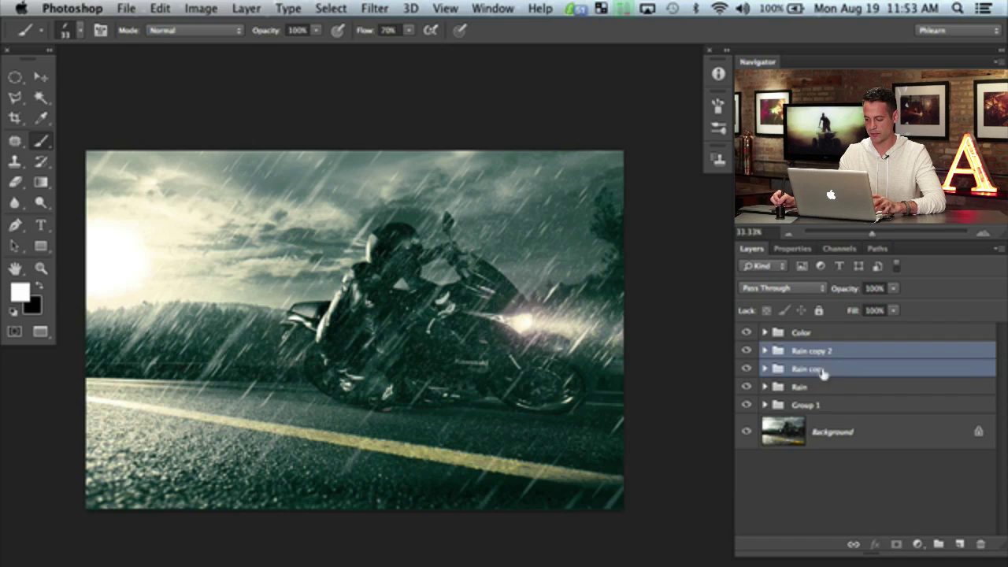
pyautogui.press('super+e')
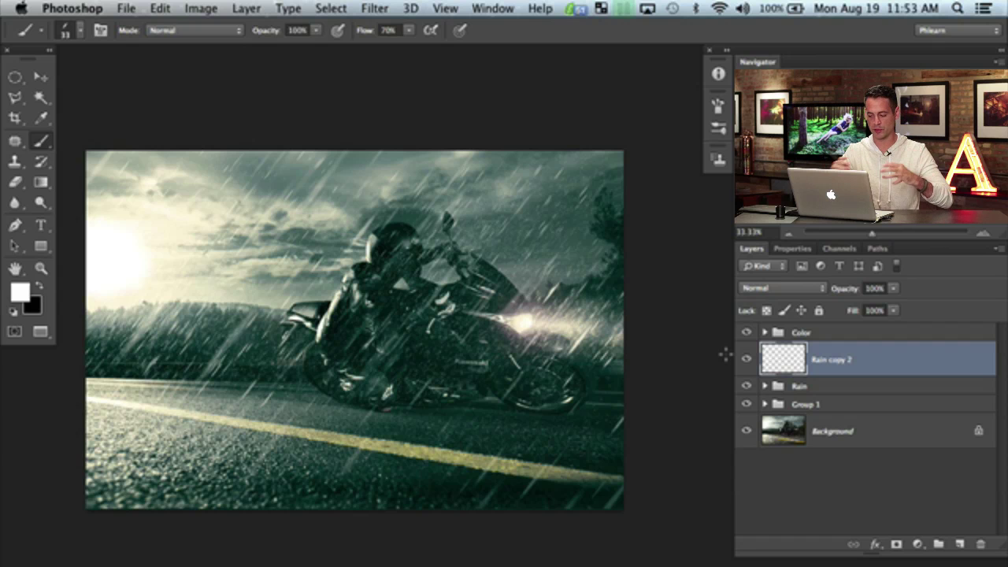
# Step: Try shifting the merged rain layer across the image with the Move tool
pyautogui.press('v')
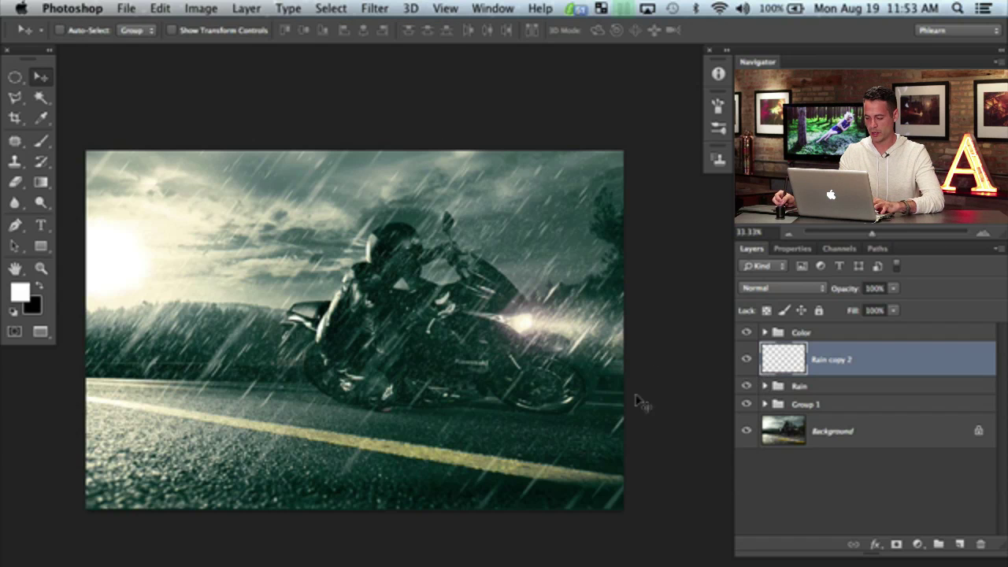
pyautogui.moveTo(581, 400); pyautogui.dragTo(461, 454)
pyautogui.moveTo(540, 365)
pyautogui.mouseDown()
pyautogui.moveTo(626, 429)
pyautogui.moveTo(620, 463)
pyautogui.moveTo(612, 458)
pyautogui.mouseUp()
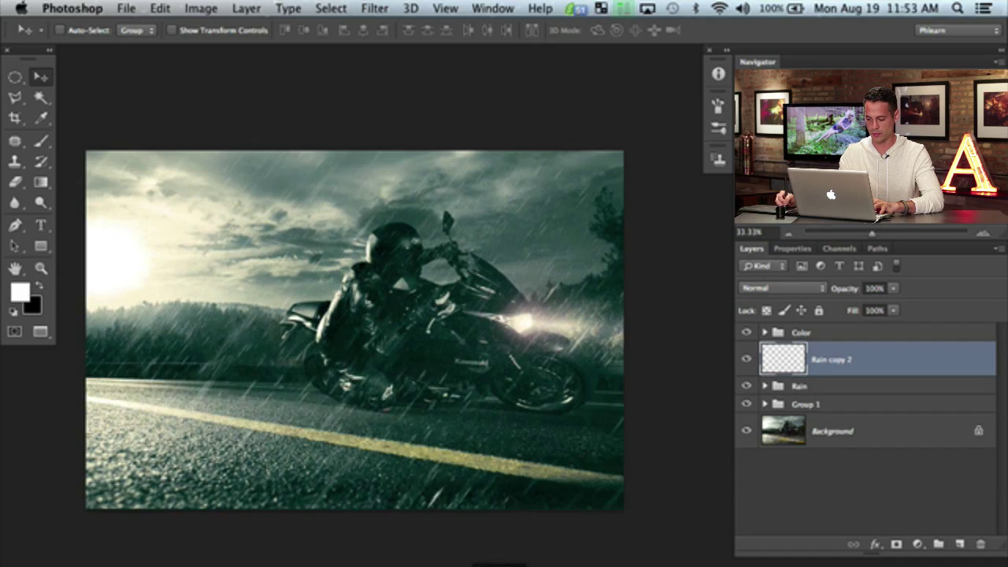
# Step: Compare the image with and without the merged Rain copy 2 layer
pyautogui.click(746, 359)
pyautogui.click(747, 360)
pyautogui.click(746, 360)
pyautogui.click(746, 360)
pyautogui.click(746, 360)
pyautogui.click(746, 359)
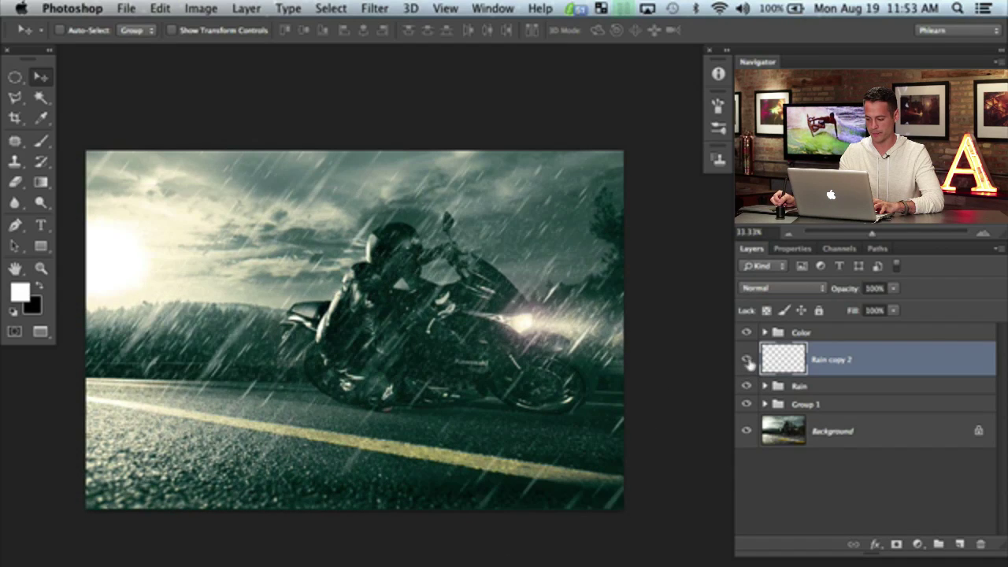
pyautogui.click(746, 360)
pyautogui.click(746, 360)
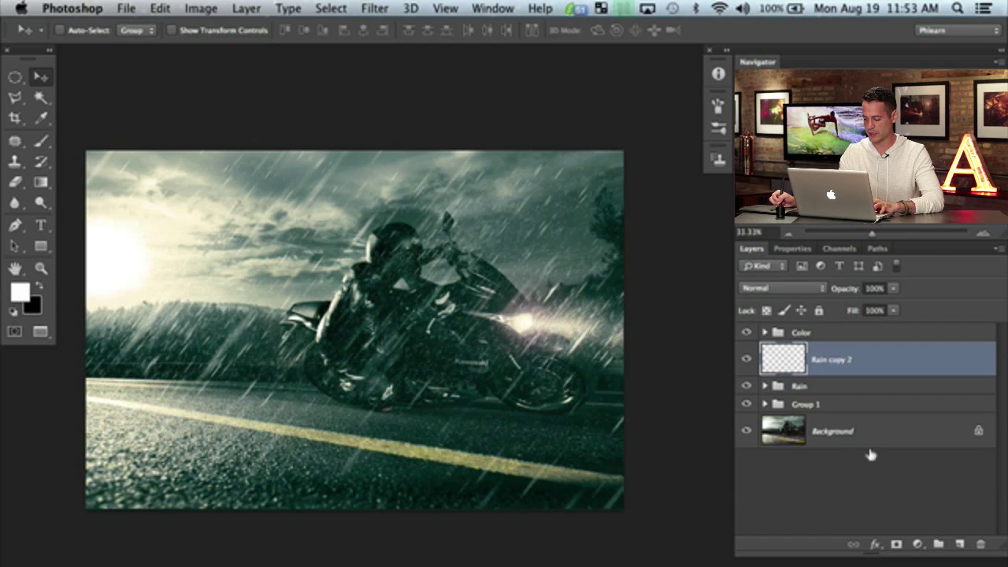
# Step: Hide the Rain copy 2 layer with a black mask and choose a large soft round brush
pyautogui.keyDown('alt'); pyautogui.click(896, 545); pyautogui.keyUp('alt')
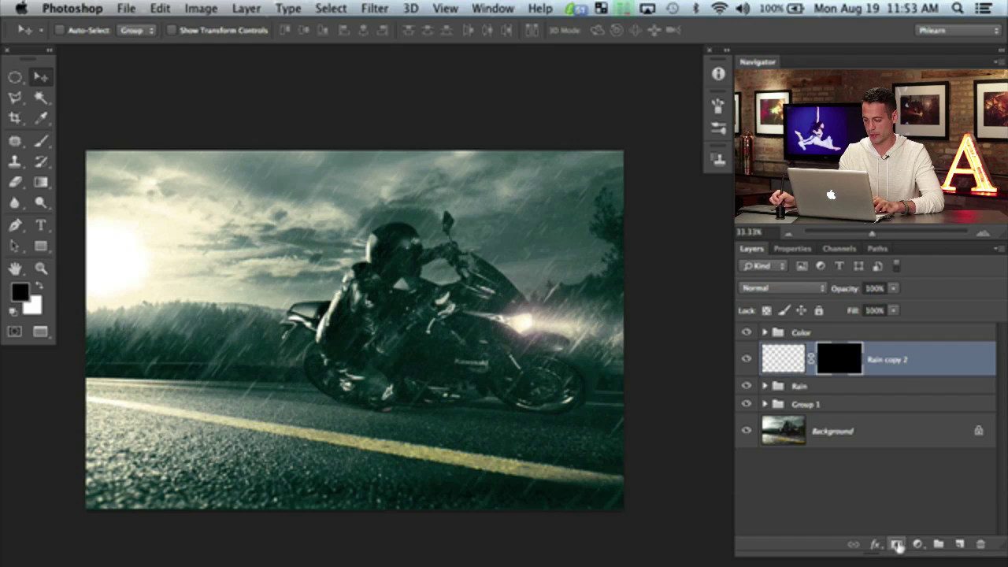
pyautogui.press('b')
pyautogui.press('x')
pyautogui.rightClick(410, 281)
pyautogui.click(431, 392)
pyautogui.click(361, 370)
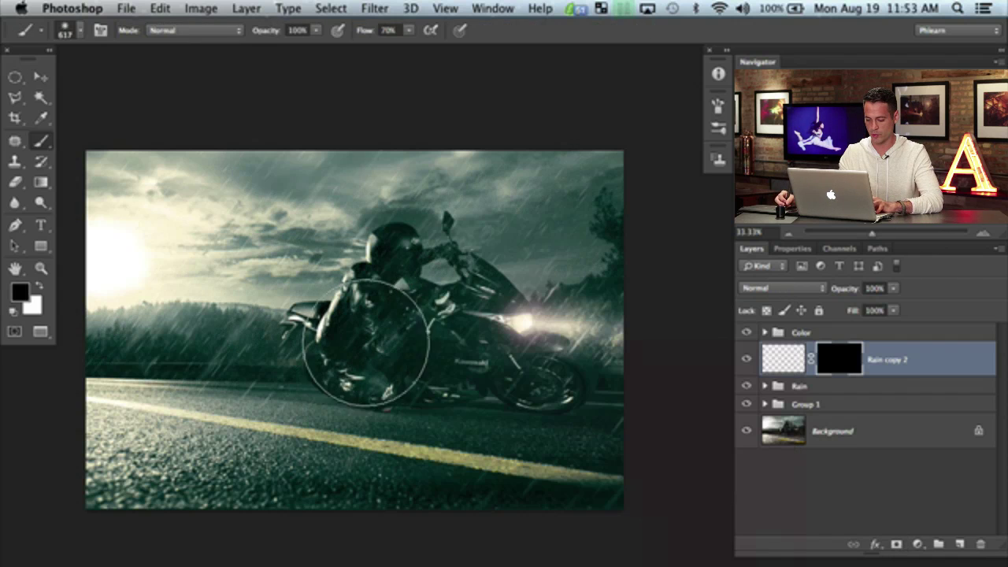
# Step: Reveal the heavier rain around the headlight by painting white on the Rain copy 2 mask, with the brush flow at 50%
pyautogui.moveTo(532, 349); pyautogui.dragTo(513, 354)
pyautogui.press('x')
pyautogui.hotkey('shift', '5')
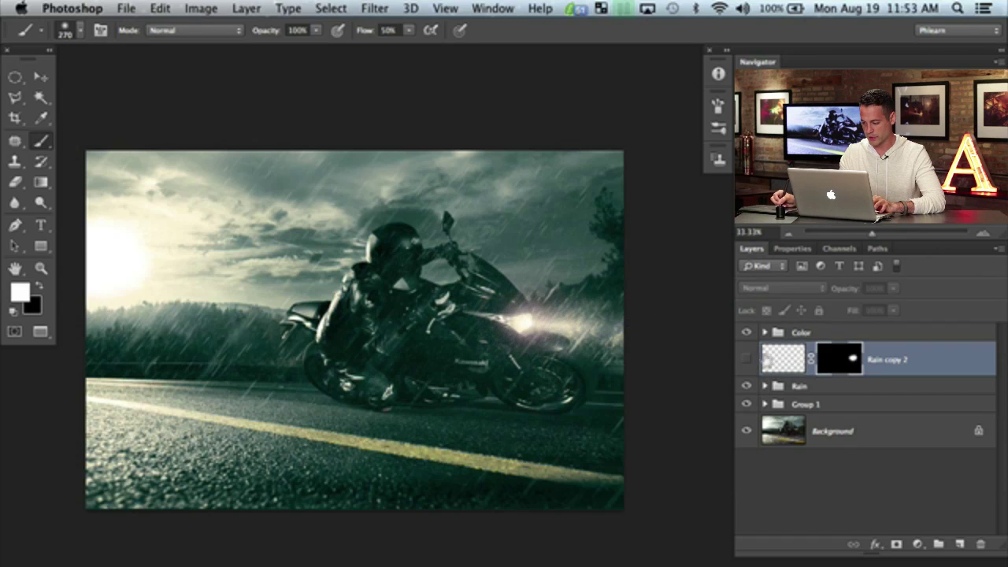
pyautogui.keyDown('shift'); pyautogui.click(839, 359); pyautogui.keyUp('shift')
pyautogui.keyDown('shift'); pyautogui.click(839, 359); pyautogui.keyUp('shift')
pyautogui.keyDown('shift'); pyautogui.click(839, 359); pyautogui.keyUp('shift')
pyautogui.keyDown('shift'); pyautogui.click(840, 361); pyautogui.keyUp('shift')
# Step: Reveal more heavy rain on the mask over the trees behind the rider and near the headlight, reducing the brush flow to 30%
pyautogui.moveTo(197, 307); pyautogui.dragTo(275, 319)
pyautogui.hotkey('shift', '3')
pyautogui.moveTo(161, 339)
pyautogui.mouseDown()
pyautogui.moveTo(140, 327)
pyautogui.moveTo(172, 299)
pyautogui.moveTo(181, 251)
pyautogui.moveTo(187, 315)
pyautogui.moveTo(139, 291)
pyautogui.moveTo(185, 331)
pyautogui.mouseUp()
pyautogui.moveTo(483, 348)
pyautogui.mouseDown()
pyautogui.moveTo(474, 322)
pyautogui.moveTo(423, 328)
pyautogui.moveTo(456, 334)
pyautogui.moveTo(520, 288)
pyautogui.moveTo(591, 315)
pyautogui.moveTo(611, 336)
pyautogui.moveTo(466, 345)
pyautogui.moveTo(491, 358)
pyautogui.mouseUp()
pyautogui.press('x')
pyautogui.click(747, 359)
pyautogui.click(746, 359)
pyautogui.click(746, 359)
pyautogui.click(746, 359)
pyautogui.click(746, 362)
pyautogui.click(746, 362)
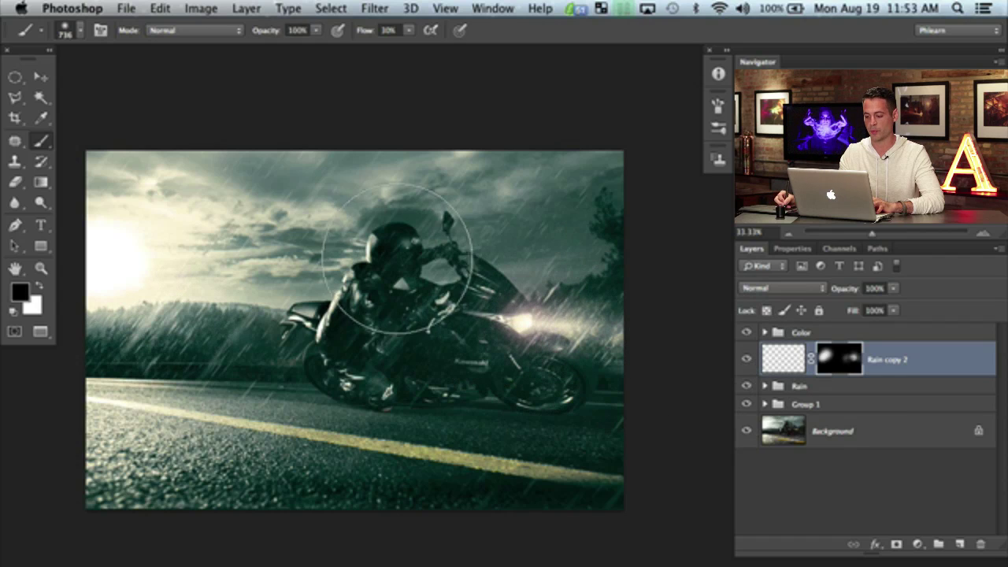
# Step: Lightly paint white on the mask around the rider and sky with the 736 px soft brush, and undo the last stroke
pyautogui.press('x')
pyautogui.moveTo(424, 298)
pyautogui.mouseDown()
pyautogui.moveTo(403, 266)
pyautogui.moveTo(431, 276)
pyautogui.moveTo(435, 301)
pyautogui.mouseUp()
pyautogui.rightClick(510, 222)
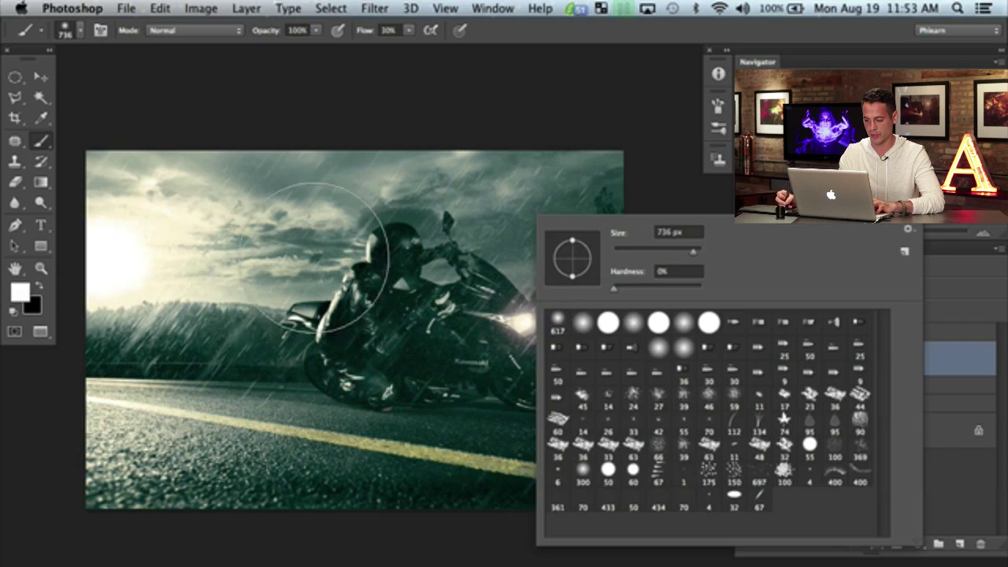
pyautogui.moveTo(395, 330); pyautogui.dragTo(384, 327)
pyautogui.press('super+z')
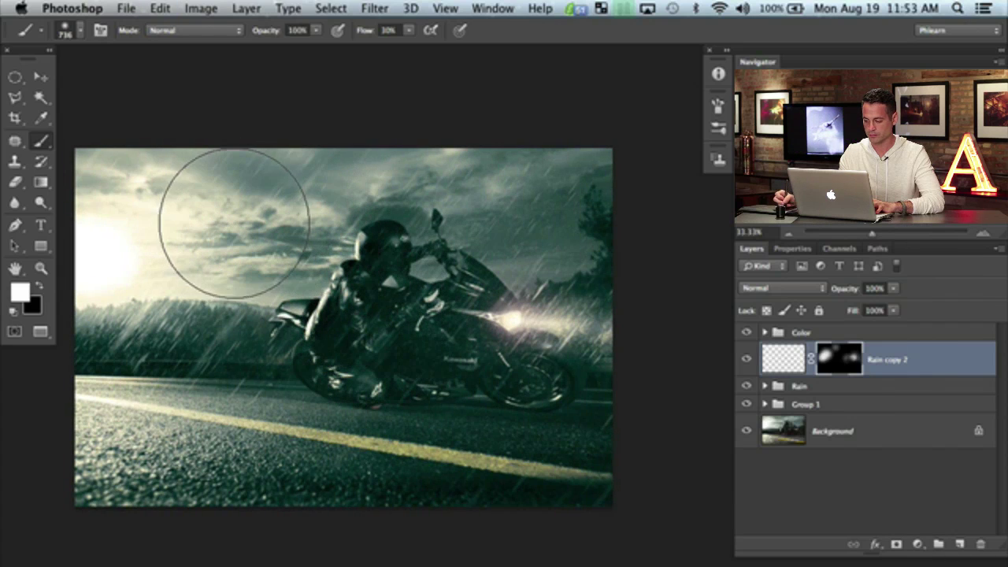
pyautogui.click(746, 361)
pyautogui.click(746, 361)
pyautogui.click(747, 361)
pyautogui.click(746, 361)
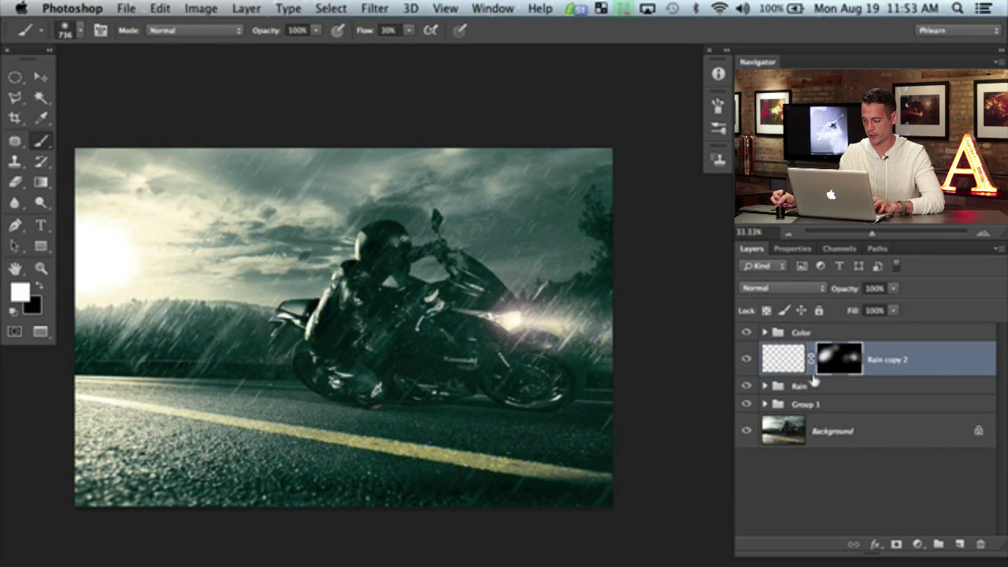
# Step: Move the masked Rain copy 2 layer into the top of the Rain group and collapse the group
pyautogui.click(763, 386)
pyautogui.press('super+bracketleft')
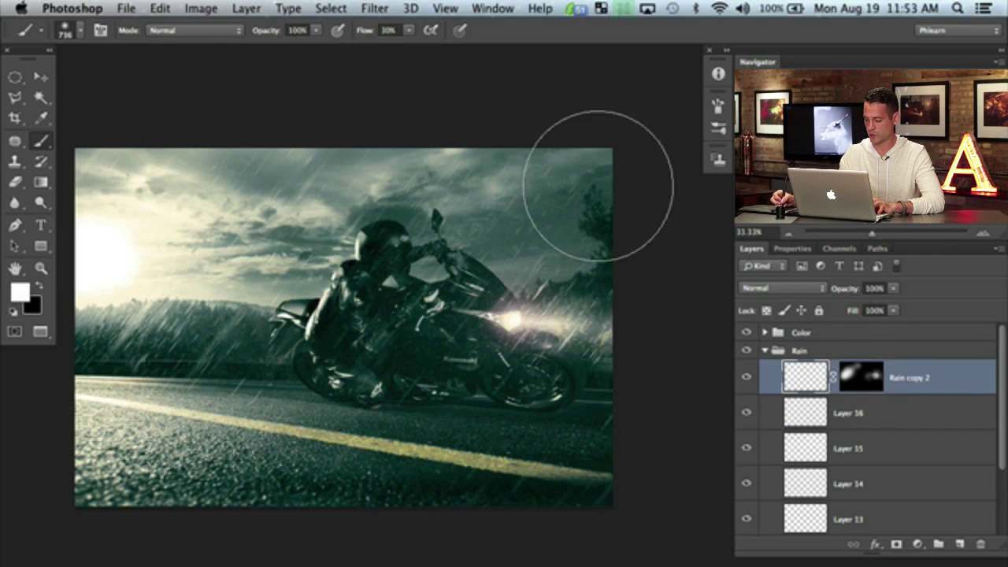
pyautogui.click(763, 351)
# Step: Compare the finished rain effect by toggling the visibility of the collapsed Rain group
pyautogui.click(746, 351)
pyautogui.click(747, 350)
pyautogui.click(746, 350)
pyautogui.click(746, 352)
pyautogui.click(746, 352)
pyautogui.click(746, 352)
pyautogui.moveTo(475, 407)
pyautogui.mouseDown()
pyautogui.moveTo(501, 407)
pyautogui.moveTo(493, 410)
pyautogui.mouseUp()
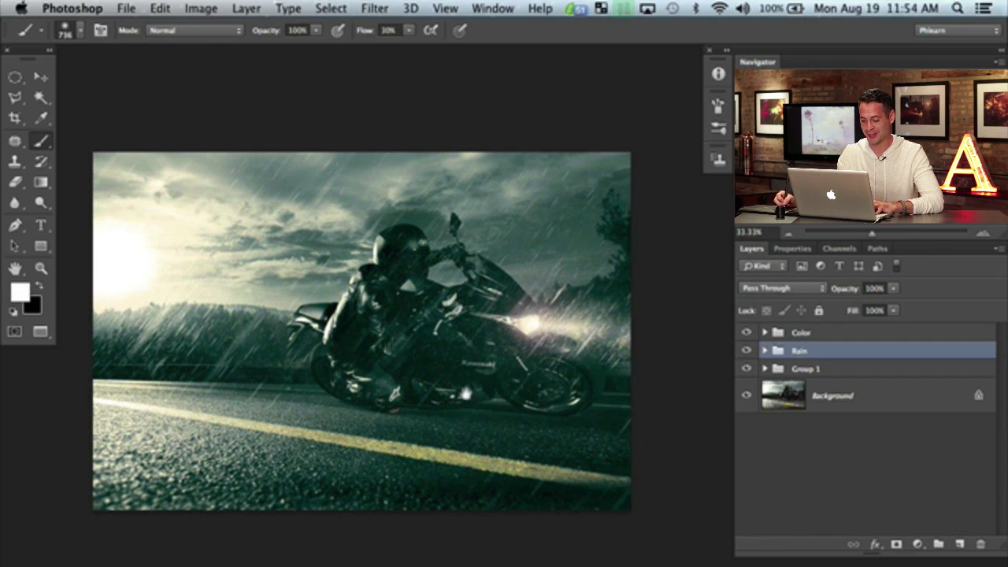
pyautogui.hscroll(-1, 366, 331)
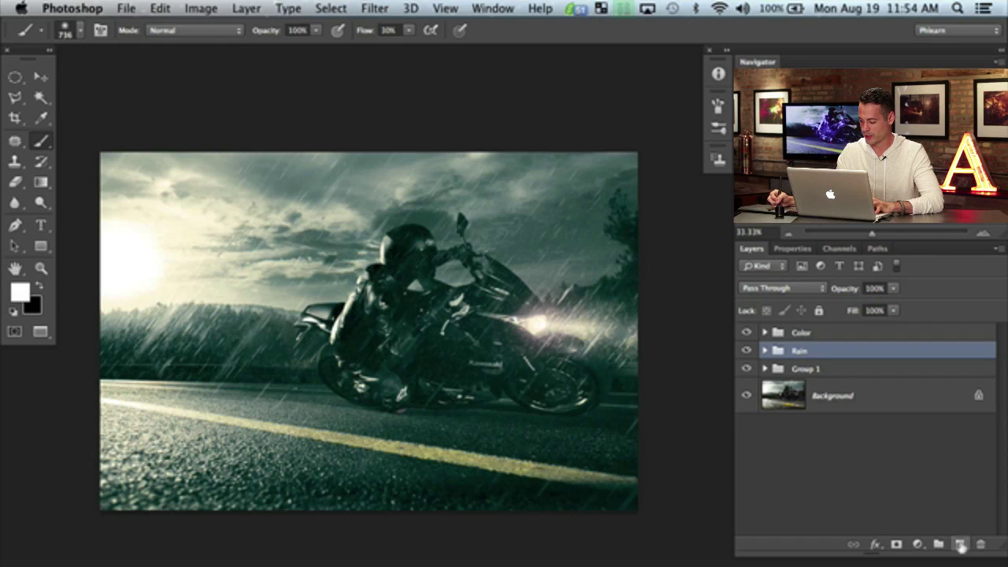
# Step: Add a new layer above the Rain group and put it in a group named Highlights
pyautogui.click(960, 545)
pyautogui.press('super+g')
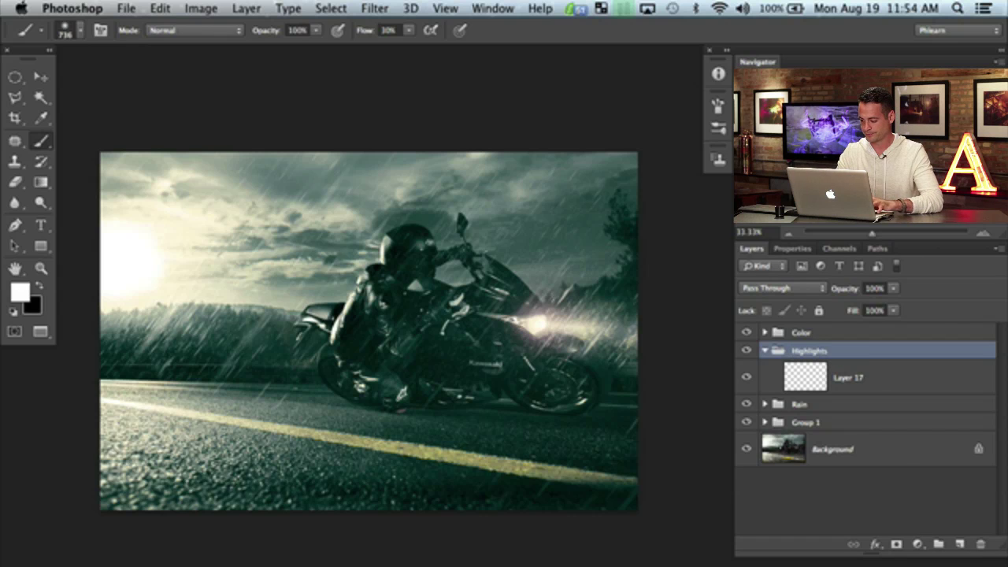
# Step: Paint soft white strokes on Layer 17 over the rider's helmet, jacket, arm and leg and the motorcycle's tail, at 70% flow
pyautogui.press('super+equal')
pyautogui.press('super+equal')
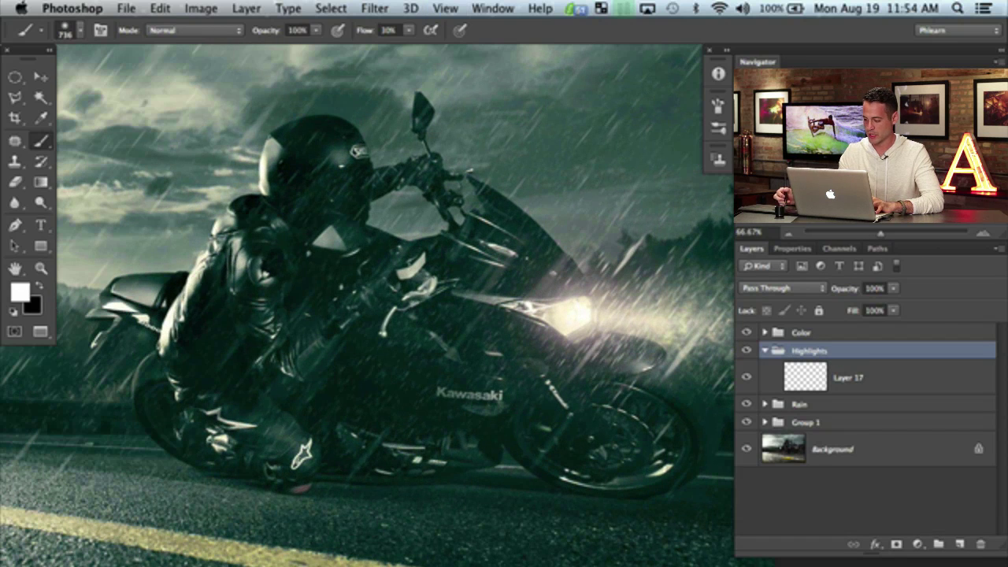
pyautogui.click(880, 376)
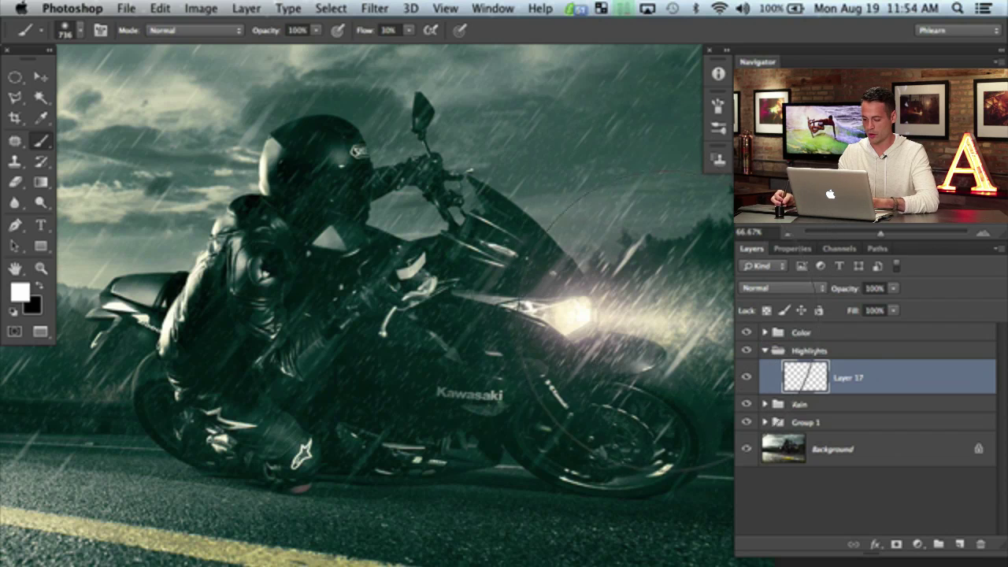
pyautogui.moveTo(424, 350)
pyautogui.mouseDown()
pyautogui.moveTo(260, 321)
pyautogui.moveTo(252, 309)
pyautogui.moveTo(167, 309)
pyautogui.mouseUp()
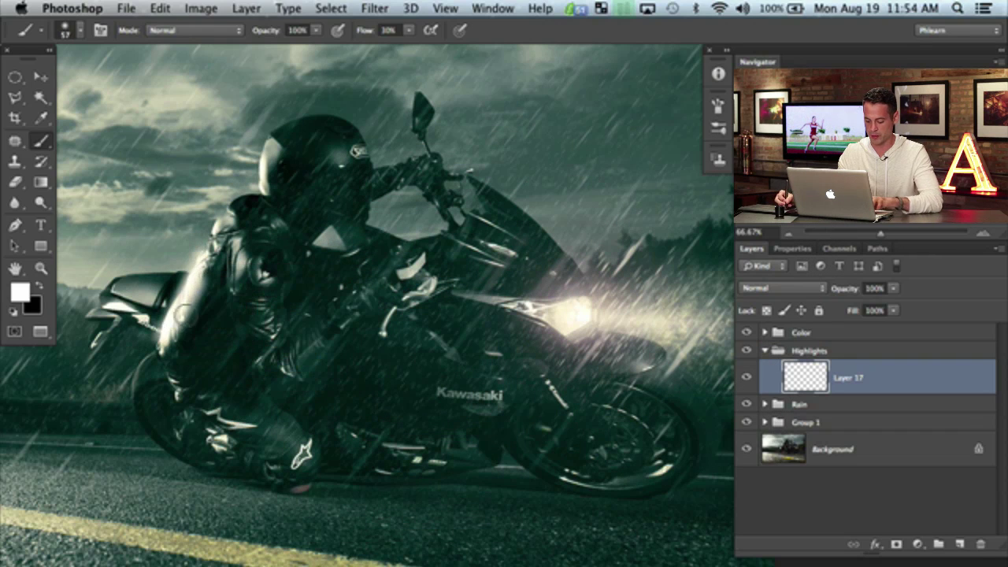
pyautogui.moveTo(208, 254)
pyautogui.mouseDown()
pyautogui.moveTo(169, 336)
pyautogui.moveTo(270, 336)
pyautogui.moveTo(148, 351)
pyautogui.moveTo(187, 344)
pyautogui.mouseUp()
pyautogui.moveTo(252, 376)
pyautogui.mouseDown()
pyautogui.moveTo(265, 376)
pyautogui.moveTo(277, 422)
pyautogui.moveTo(264, 410)
pyautogui.mouseUp()
pyautogui.moveTo(326, 260); pyautogui.dragTo(315, 227)
pyautogui.moveTo(279, 272)
pyautogui.mouseDown()
pyautogui.moveTo(334, 228)
pyautogui.moveTo(323, 311)
pyautogui.moveTo(391, 322)
pyautogui.moveTo(370, 138)
pyautogui.mouseUp()
pyautogui.moveTo(336, 210); pyautogui.dragTo(347, 154)
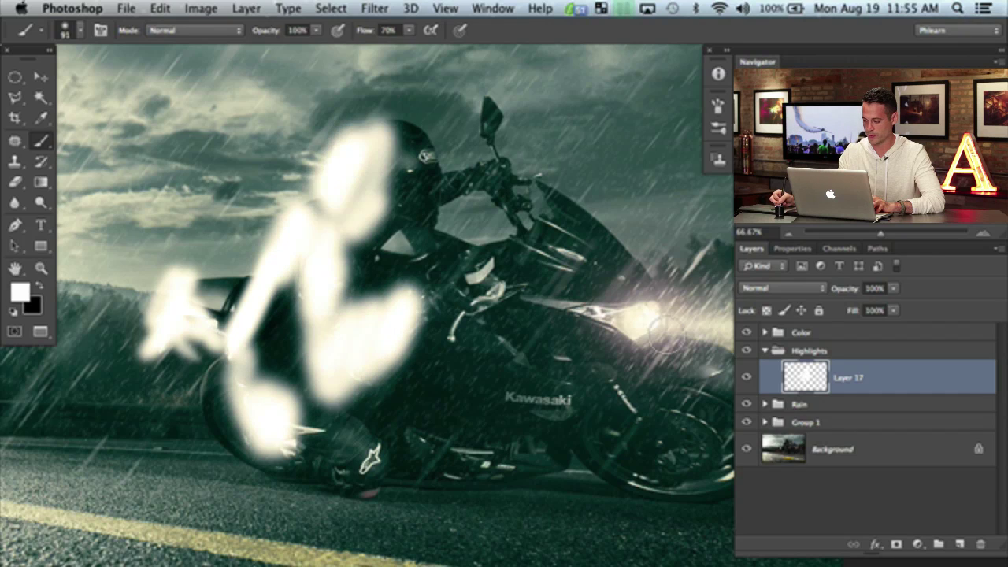
# Step: Collapse the Highlights group, move it below the Rain group, and hide the Rain group
pyautogui.click(746, 352)
pyautogui.click(746, 351)
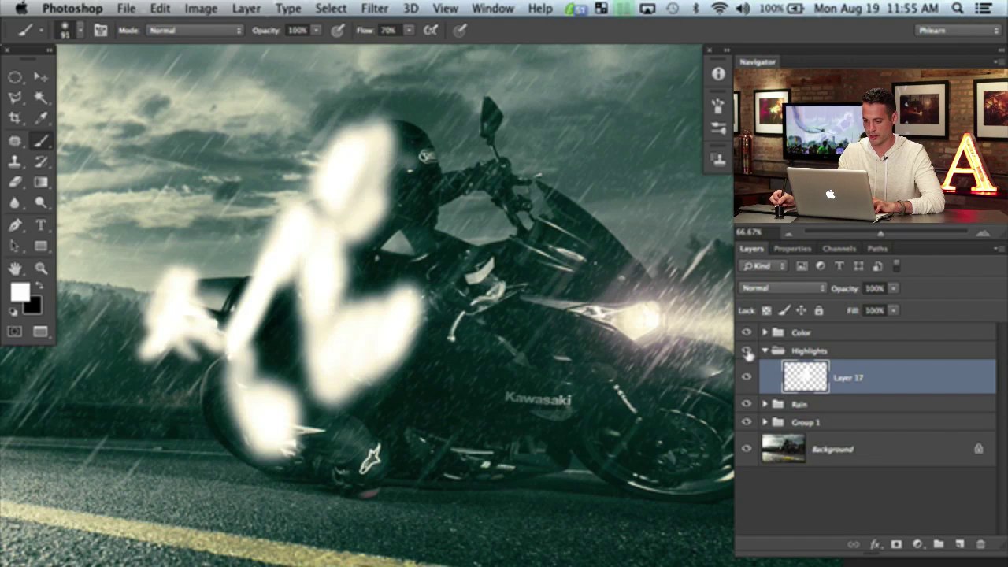
pyautogui.click(763, 352)
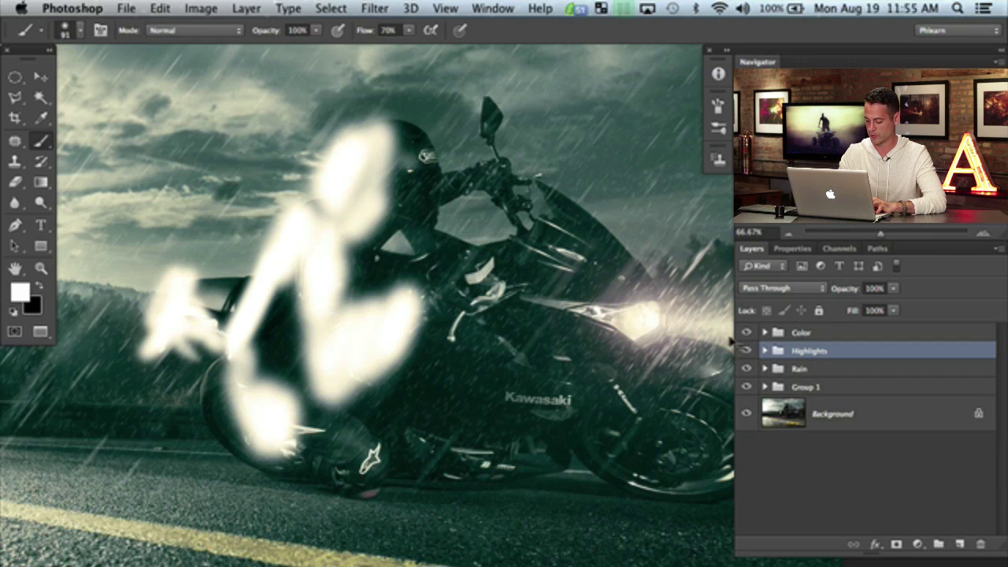
pyautogui.press('super+bracketleft')
pyautogui.click(745, 351)
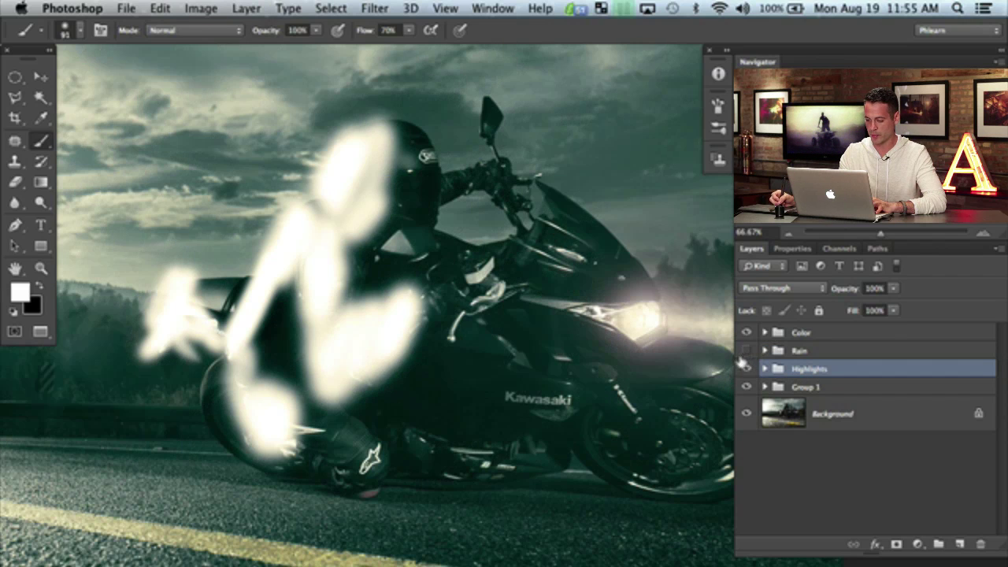
# Step: Paint more soft white spots on Layer 17 over the rider's other arm, handlebar area, front fork, engine and lower leg with the 91 px brush
pyautogui.click(765, 369)
pyautogui.click(847, 402)
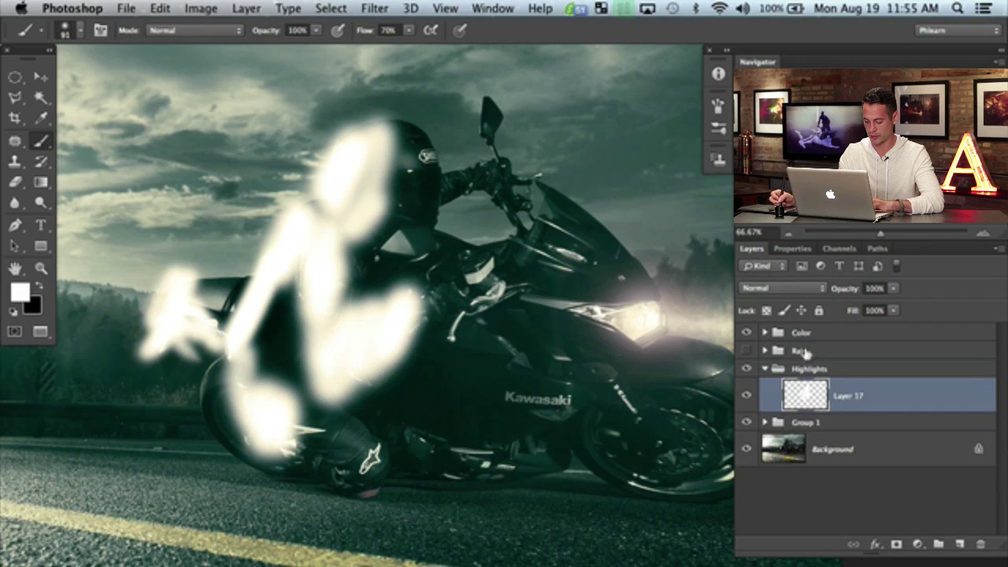
pyautogui.moveTo(409, 169)
pyautogui.mouseDown()
pyautogui.moveTo(386, 196)
pyautogui.moveTo(399, 254)
pyautogui.moveTo(443, 240)
pyautogui.moveTo(477, 302)
pyautogui.moveTo(465, 321)
pyautogui.moveTo(494, 295)
pyautogui.mouseUp()
pyautogui.moveTo(614, 398); pyautogui.dragTo(623, 402)
pyautogui.moveTo(516, 401); pyautogui.dragTo(543, 400)
pyautogui.click(382, 456)
pyautogui.press('super+minus')
pyautogui.press('super+minus')
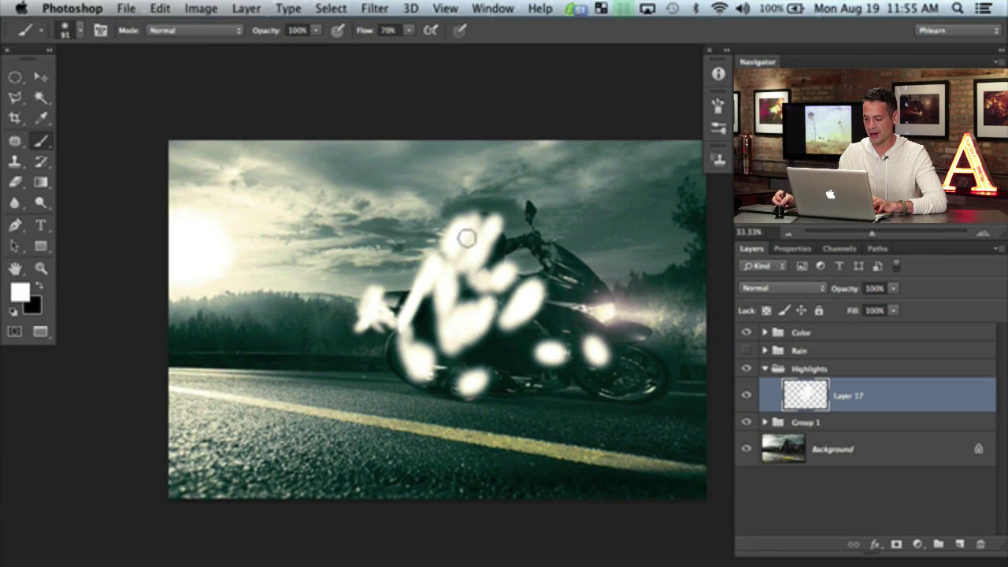
# Step: Enlarge the brush to 181 px and extend the white paint on Layer 17 over the helmet, shoulder and back
pyautogui.press(']')
pyautogui.press(']')
pyautogui.press(']')
pyautogui.press(']')
pyautogui.moveTo(466, 233); pyautogui.dragTo(478, 232)
pyautogui.moveTo(435, 274)
pyautogui.mouseDown()
pyautogui.moveTo(404, 328)
pyautogui.moveTo(377, 310)
pyautogui.moveTo(394, 321)
pyautogui.mouseUp()
pyautogui.moveTo(511, 370); pyautogui.dragTo(492, 381)
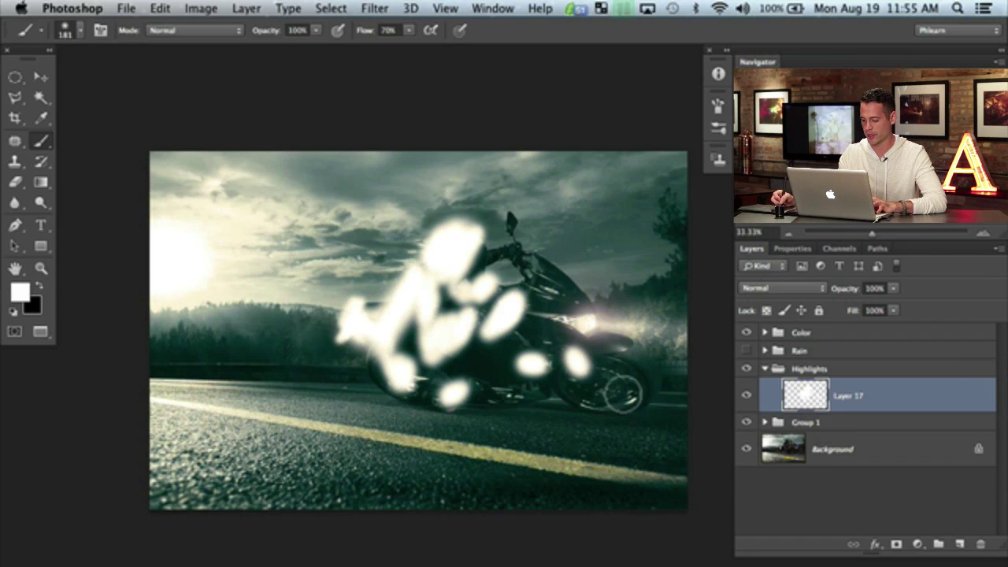
pyautogui.moveTo(534, 410); pyautogui.dragTo(568, 366)
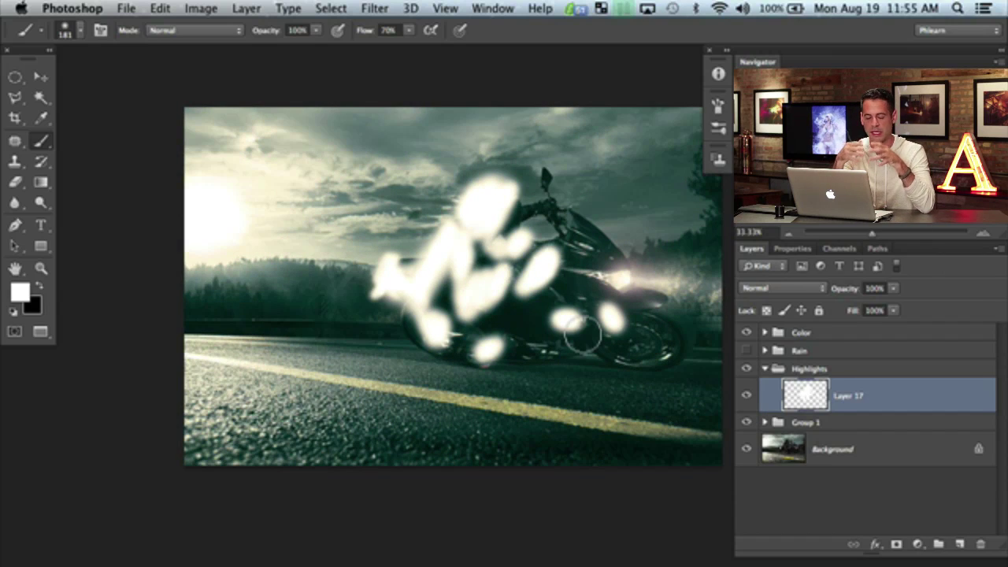
pyautogui.moveTo(449, 415); pyautogui.dragTo(457, 426)
pyautogui.hscroll(-1, 457, 426)
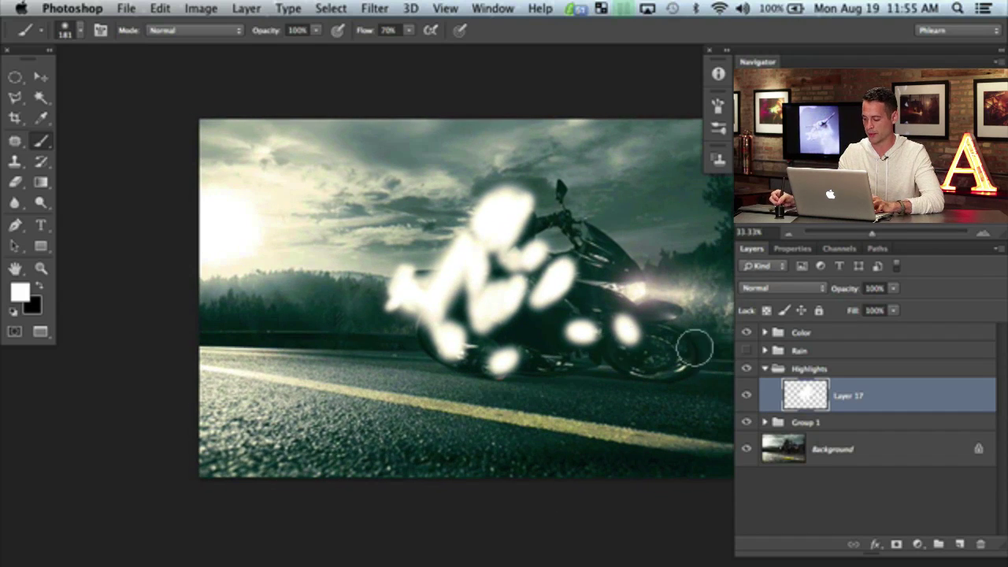
# Step: Set Layer 17's Blend If for the underlying layer to a split black point of 22 / 219, keeping white at 255
pyautogui.doubleClick(888, 401)
pyautogui.moveTo(372, 42); pyautogui.dragTo(249, 71)
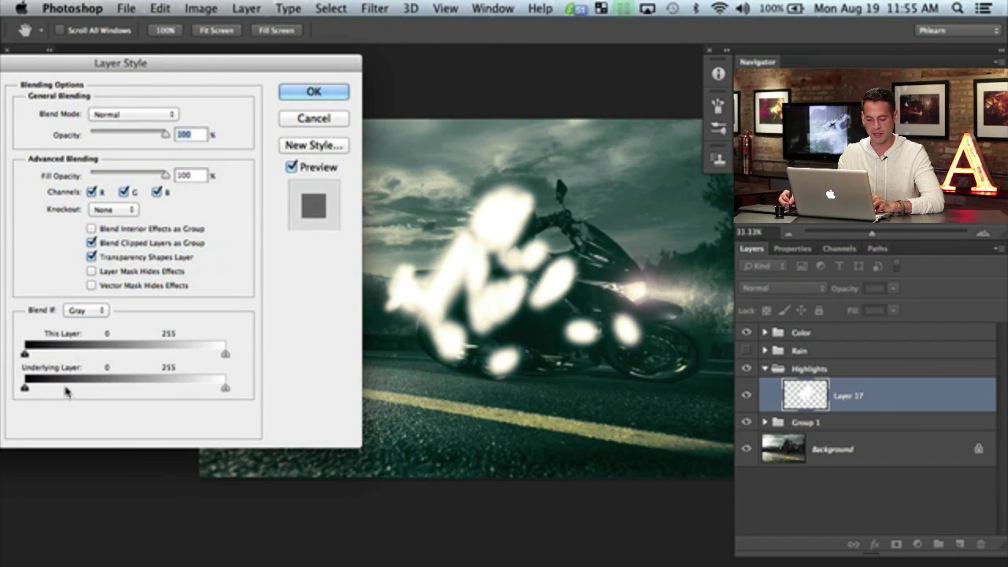
pyautogui.moveTo(24, 387); pyautogui.dragTo(89, 388)
pyautogui.moveTo(26, 388); pyautogui.dragTo(189, 394)
pyautogui.moveTo(37, 387)
pyautogui.mouseDown()
pyautogui.moveTo(21, 388)
pyautogui.moveTo(42, 391)
pyautogui.mouseUp()
pyautogui.moveTo(187, 387)
pyautogui.mouseDown()
pyautogui.moveTo(134, 386)
pyautogui.moveTo(196, 391)
pyautogui.mouseUp()
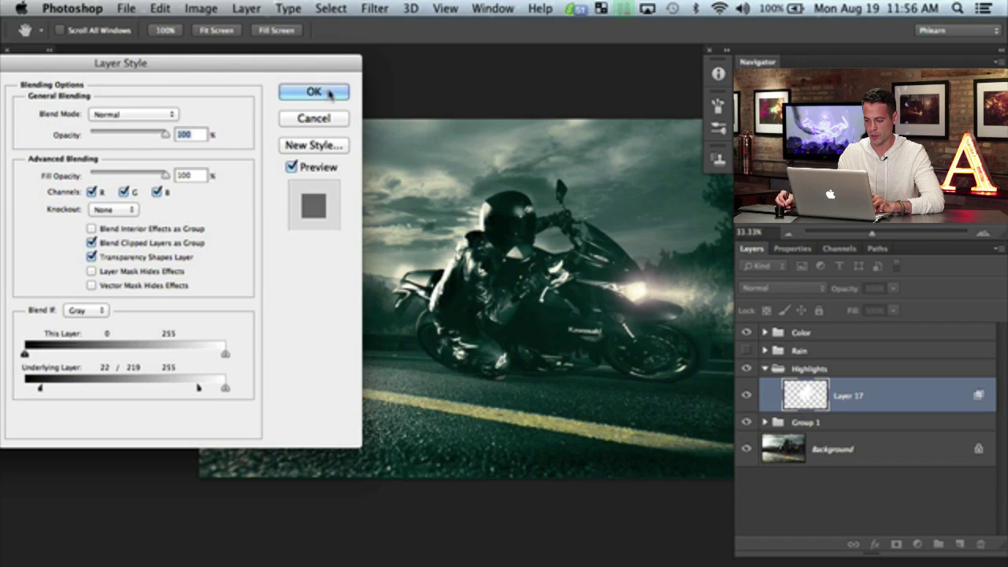
pyautogui.click(324, 93)
# Step: Compare the image with and without Layer 17, both in the full view and close up on the rider at 100%
pyautogui.click(745, 398)
pyautogui.click(746, 397)
pyautogui.click(746, 397)
pyautogui.click(746, 399)
pyautogui.click(745, 399)
pyautogui.click(746, 399)
pyautogui.click(745, 399)
pyautogui.click(746, 399)
pyautogui.press('super+equal')
pyautogui.press('super+equal')
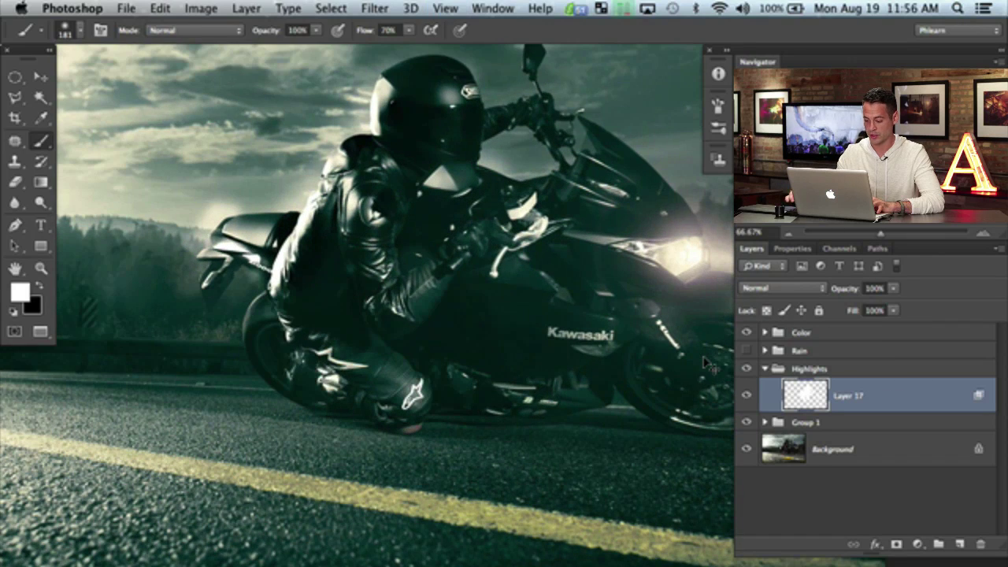
pyautogui.press('super+equal')
pyautogui.moveTo(340, 404); pyautogui.dragTo(547, 481)
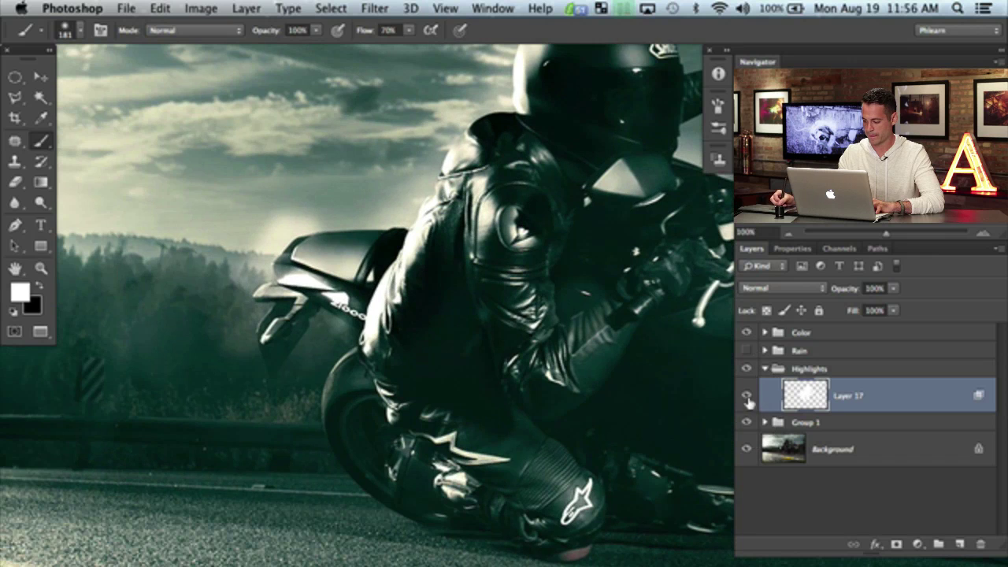
pyautogui.click(746, 399)
pyautogui.click(747, 399)
pyautogui.click(746, 399)
pyautogui.click(746, 399)
# Step: Lower Layer 17's opacity to 74% and add a white layer mask to it
pyautogui.hscroll(3, 616, 395)
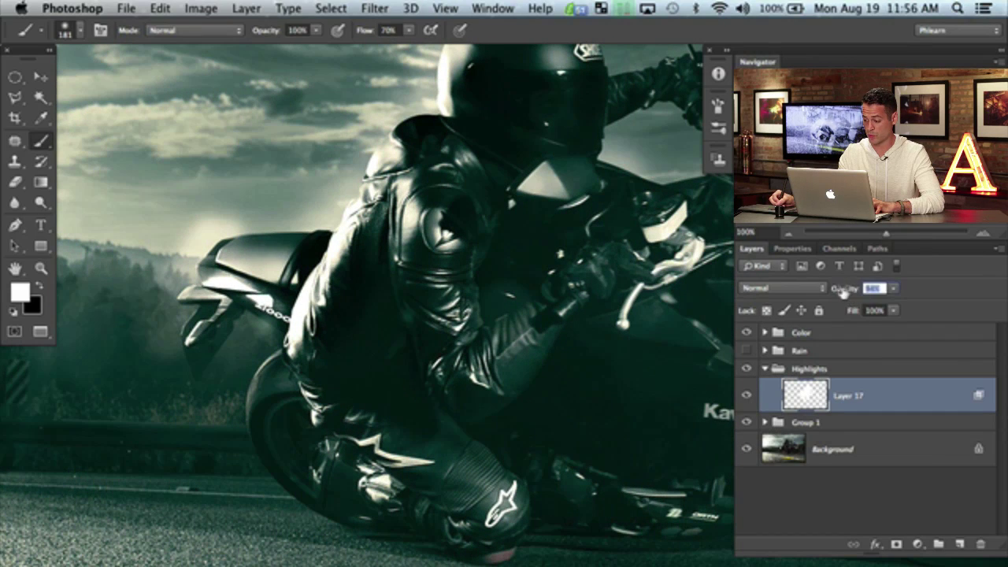
pyautogui.click(896, 544)
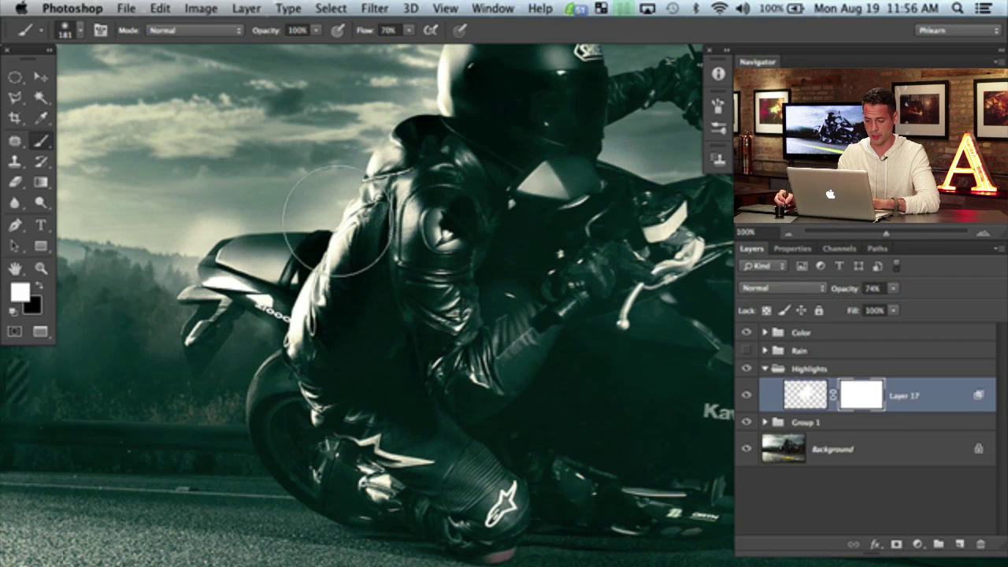
# Step: Paint black on Layer 17's mask along the rider's back and around the seat and tail with 47 px and 71 px soft brushes
pyautogui.moveTo(291, 198); pyautogui.dragTo(288, 287)
pyautogui.press('x')
pyautogui.moveTo(344, 192)
pyautogui.mouseDown()
pyautogui.moveTo(327, 175)
pyautogui.moveTo(341, 189)
pyautogui.mouseUp()
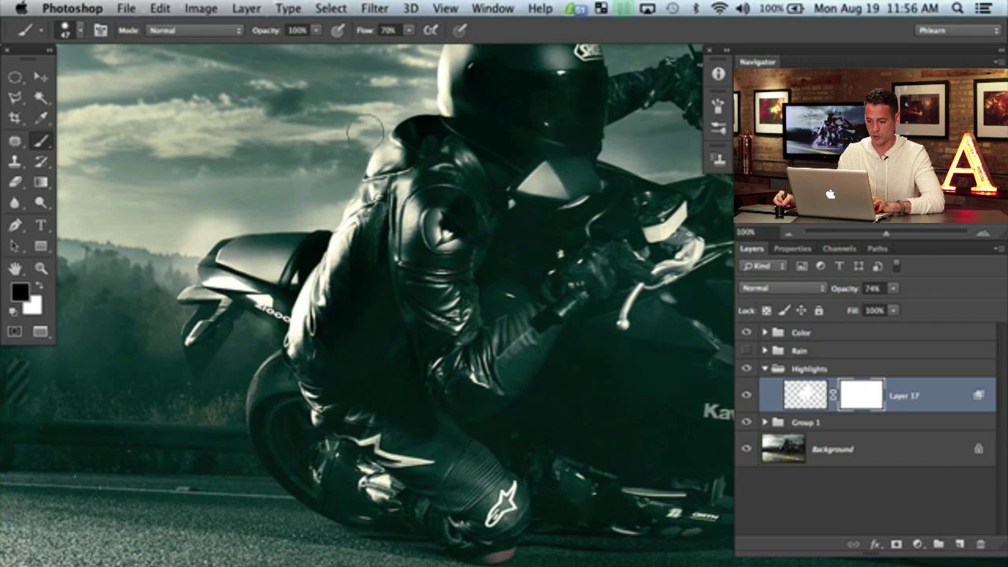
pyautogui.moveTo(359, 146); pyautogui.dragTo(371, 118)
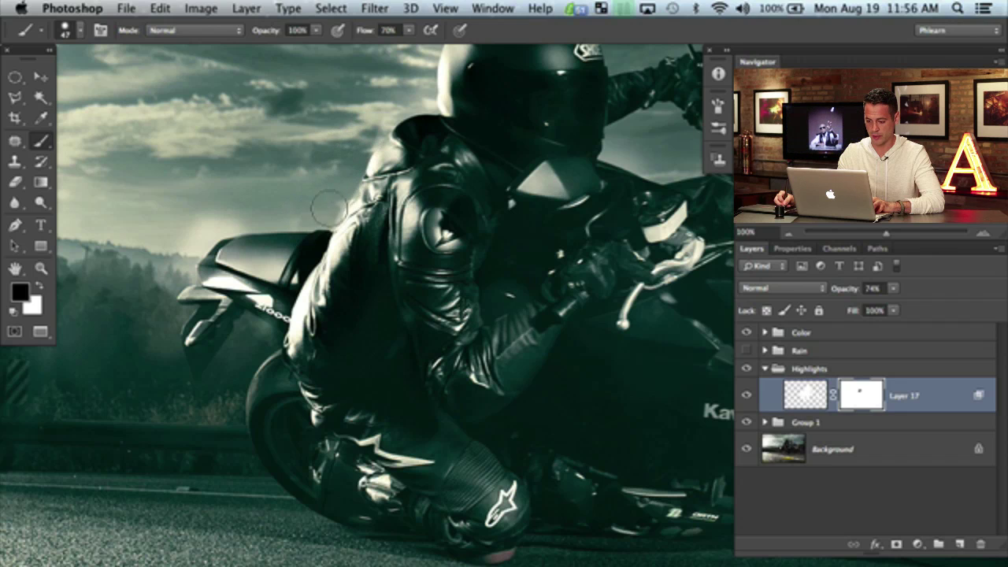
pyautogui.moveTo(251, 224)
pyautogui.mouseDown()
pyautogui.moveTo(182, 265)
pyautogui.moveTo(183, 249)
pyautogui.moveTo(168, 270)
pyautogui.mouseUp()
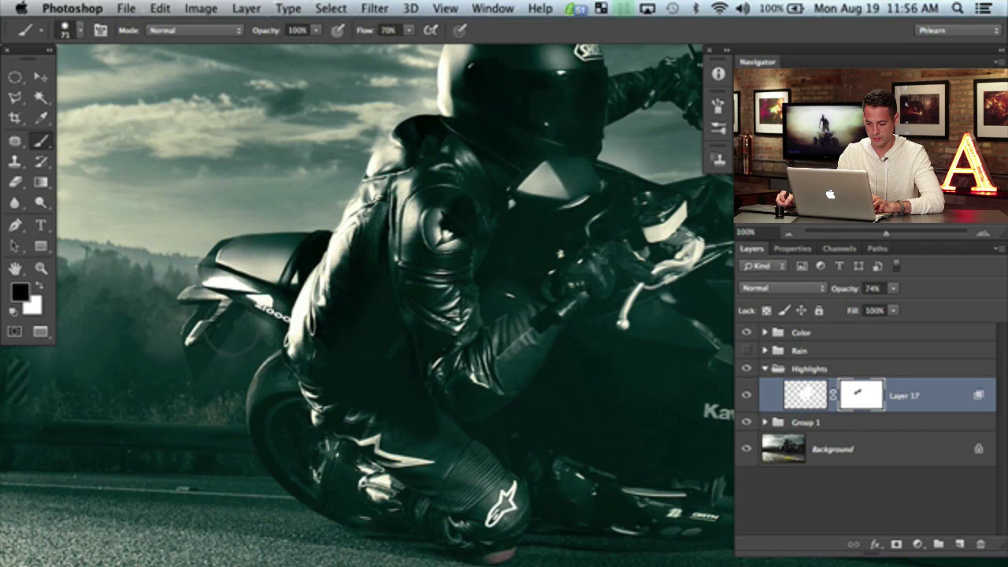
pyautogui.moveTo(242, 342)
pyautogui.mouseDown()
pyautogui.moveTo(274, 336)
pyautogui.moveTo(229, 319)
pyautogui.mouseUp()
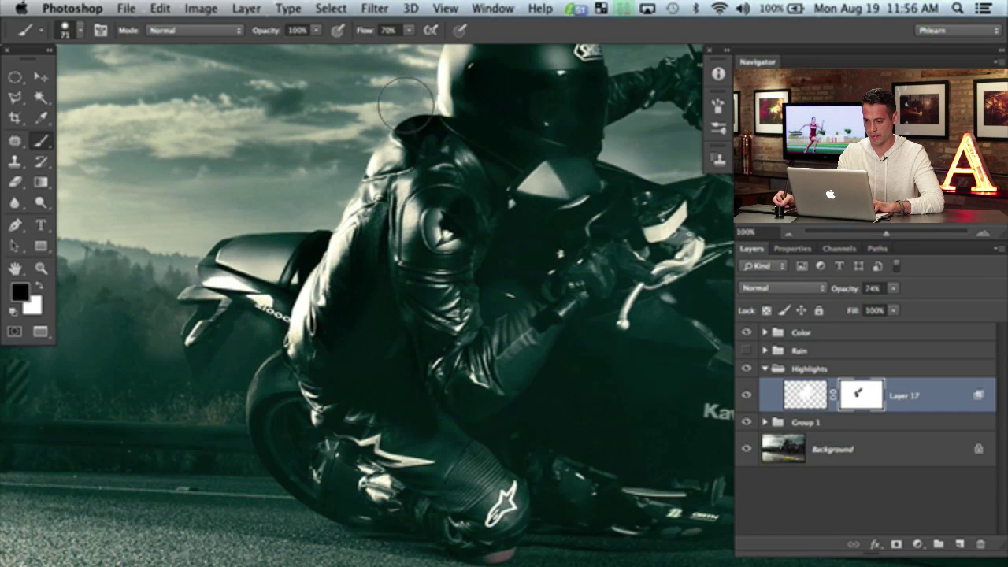
# Step: Paint black on Layer 17's mask around the helmet and in the sky gap below the rider's outstretched arm with the 71 px brush
pyautogui.moveTo(402, 106); pyautogui.dragTo(340, 326)
pyautogui.moveTo(359, 279)
pyautogui.mouseDown()
pyautogui.moveTo(351, 319)
pyautogui.moveTo(354, 263)
pyautogui.moveTo(375, 224)
pyautogui.mouseUp()
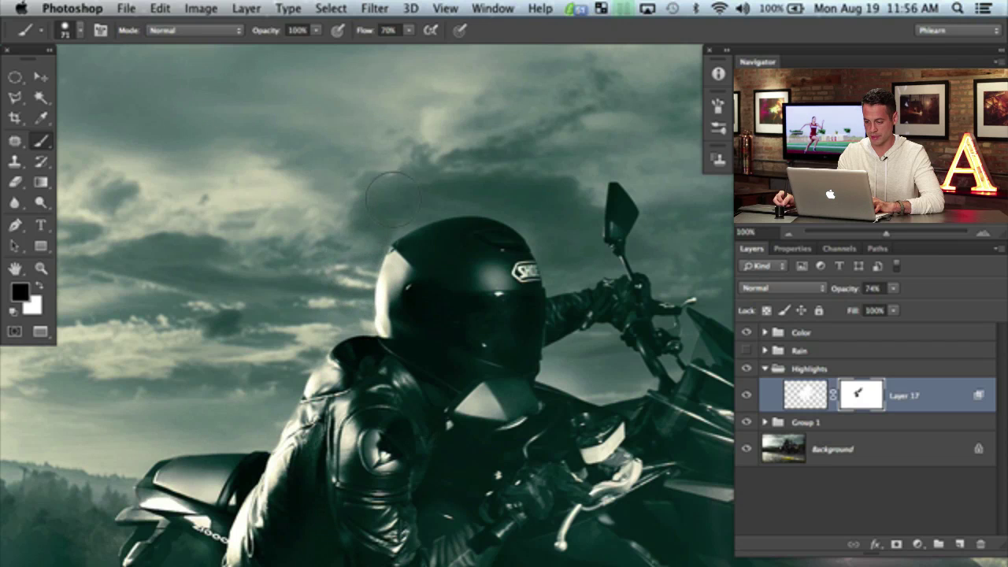
pyautogui.moveTo(475, 197)
pyautogui.mouseDown()
pyautogui.moveTo(511, 207)
pyautogui.moveTo(528, 241)
pyautogui.mouseUp()
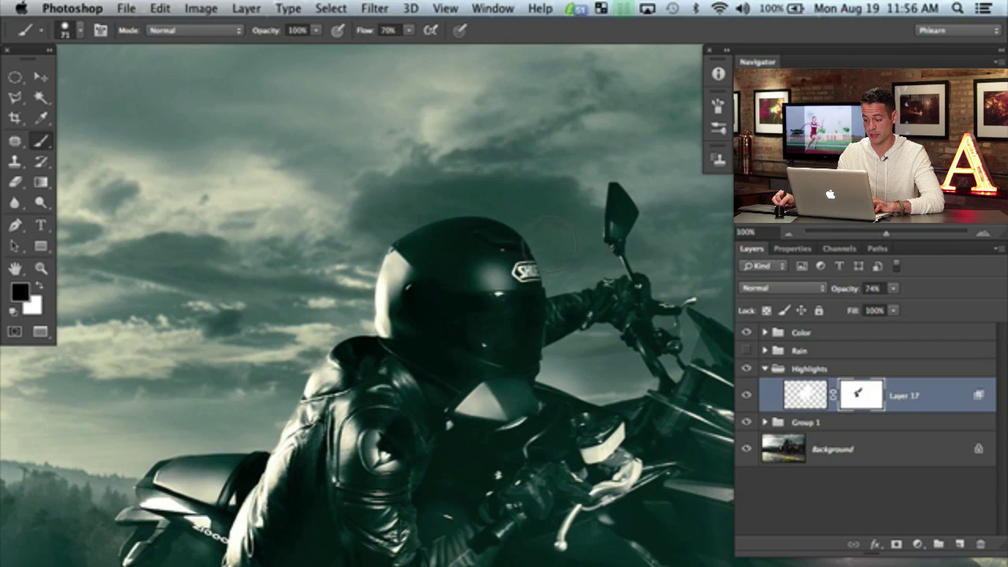
pyautogui.hscroll(5, 606, 260)
pyautogui.scroll(-2, 606, 260)
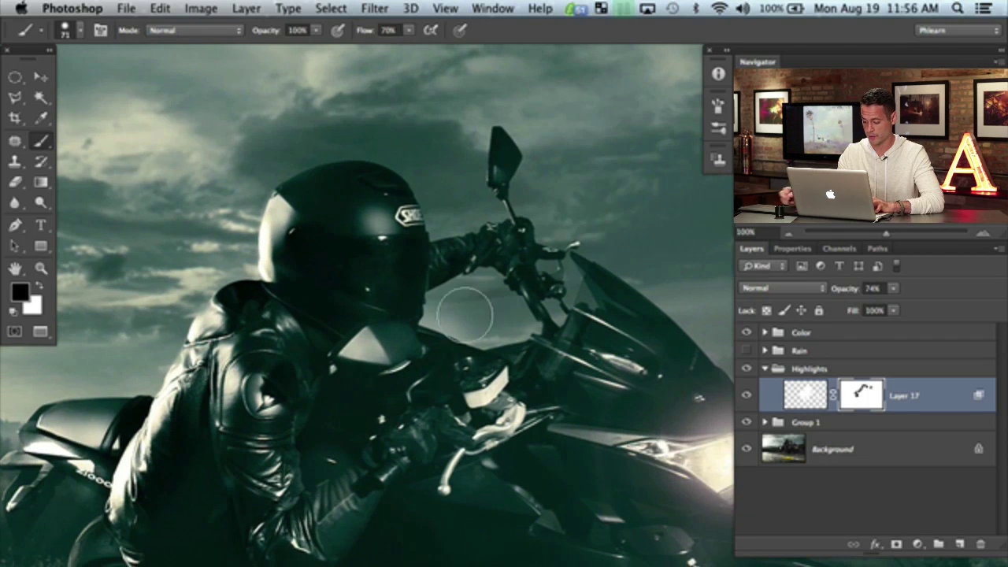
pyautogui.press('super+minus')
pyautogui.press('super+minus')
pyautogui.hscroll(5, 648, 391)
pyautogui.scroll(-1, 648, 391)
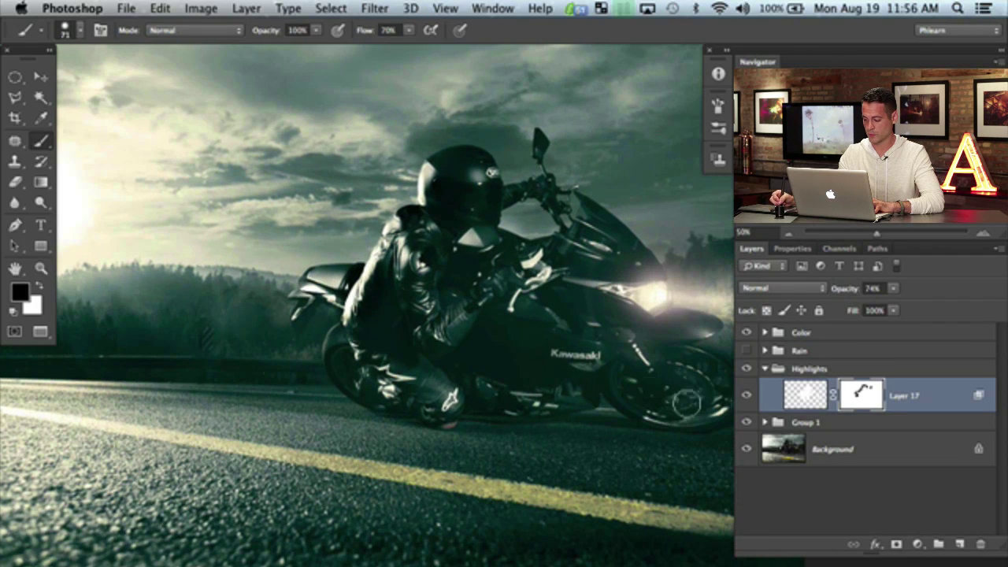
# Step: Compare the masked highlights before and after by toggling the visibility of Layer 17
pyautogui.click(744, 397)
pyautogui.click(744, 396)
pyautogui.click(744, 397)
pyautogui.click(744, 397)
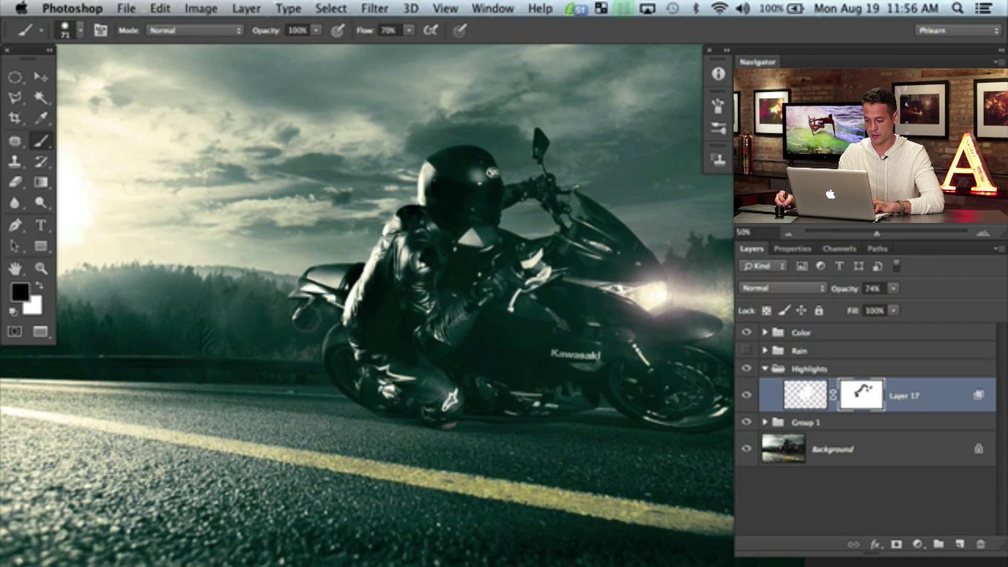
pyautogui.press('super+minus')
pyautogui.hscroll(2, 473, 315)
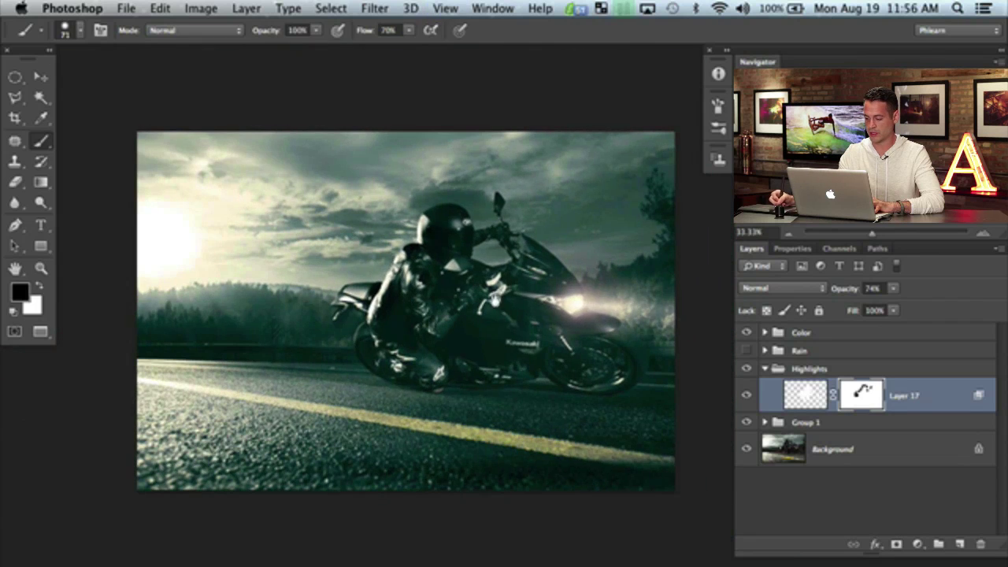
pyautogui.click(747, 396)
pyautogui.click(746, 396)
pyautogui.click(746, 400)
pyautogui.click(746, 400)
pyautogui.click(746, 399)
pyautogui.click(747, 400)
pyautogui.click(747, 400)
pyautogui.click(747, 400)
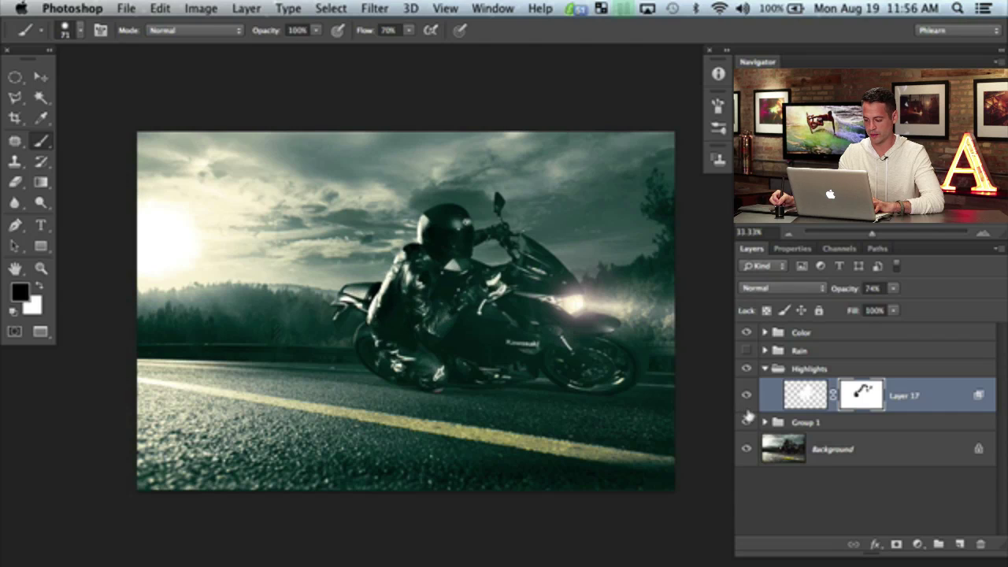
# Step: Show the Rain group again and collapse the Highlights group
pyautogui.click(747, 350)
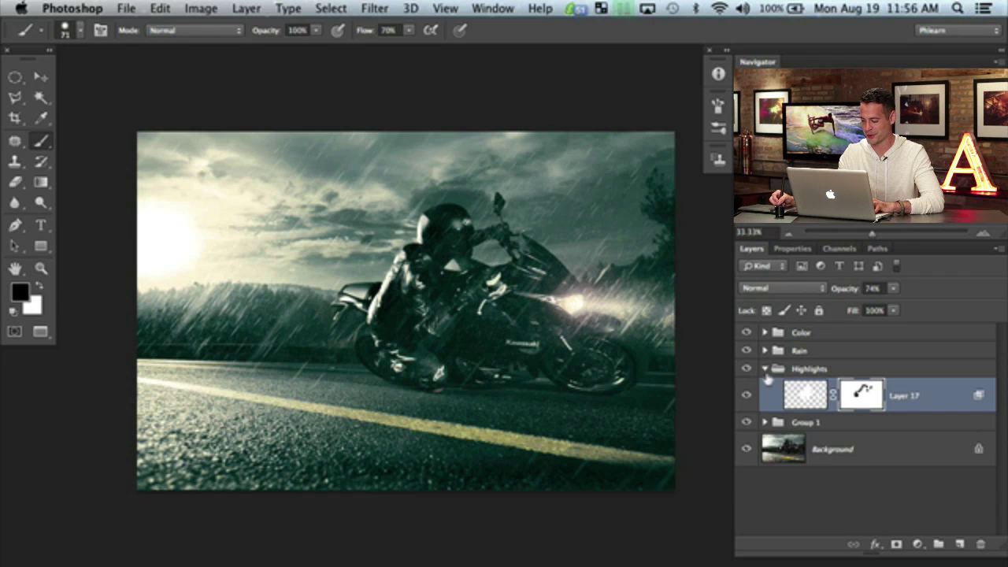
pyautogui.click(764, 368)
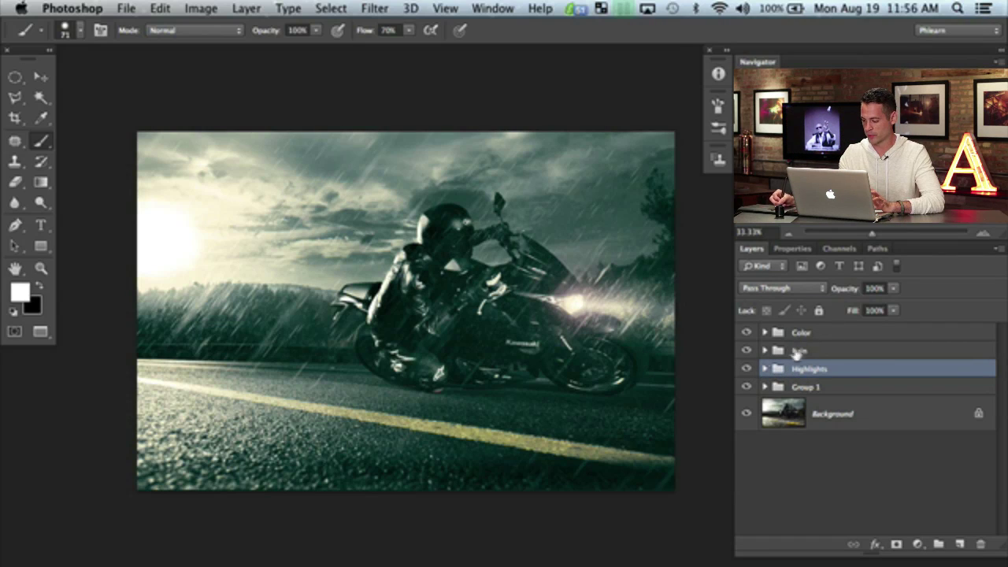
pyautogui.click(764, 351)
pyautogui.click(764, 351)
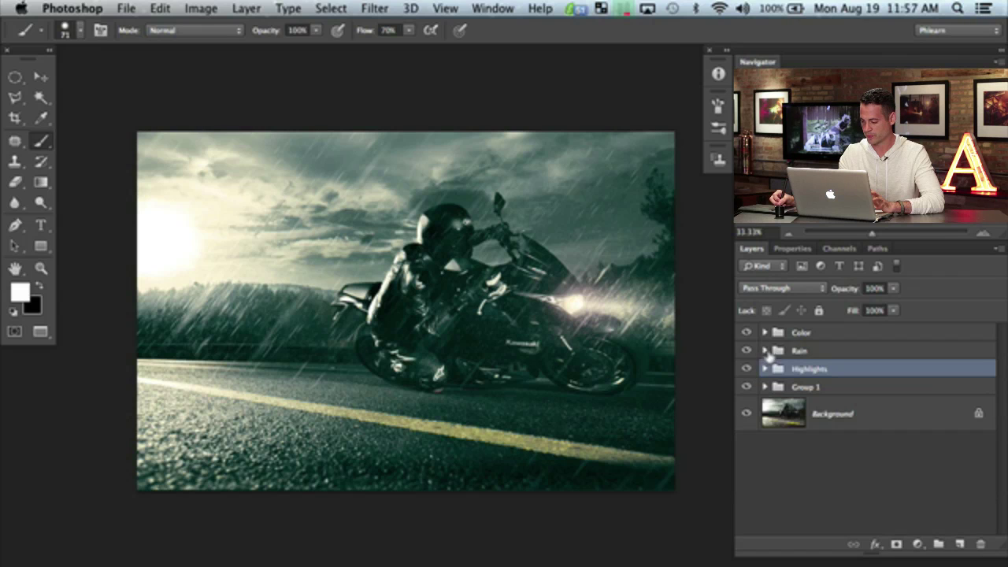
# Step: Rename the Rain group as Rain + Fog and add a new layer above Rain copy 2 inside it
pyautogui.click(836, 351)
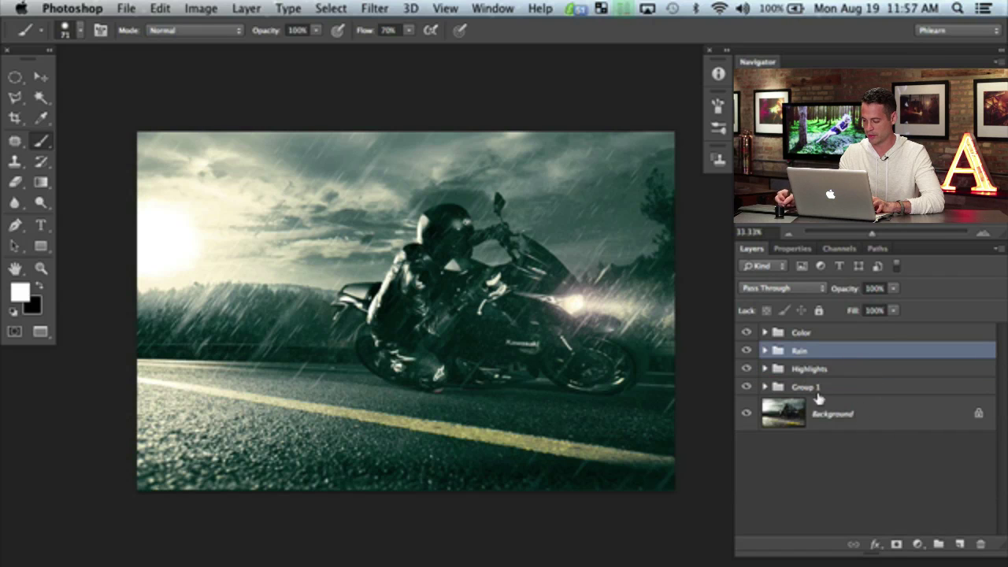
pyautogui.click(767, 351)
pyautogui.doubleClick(799, 350)
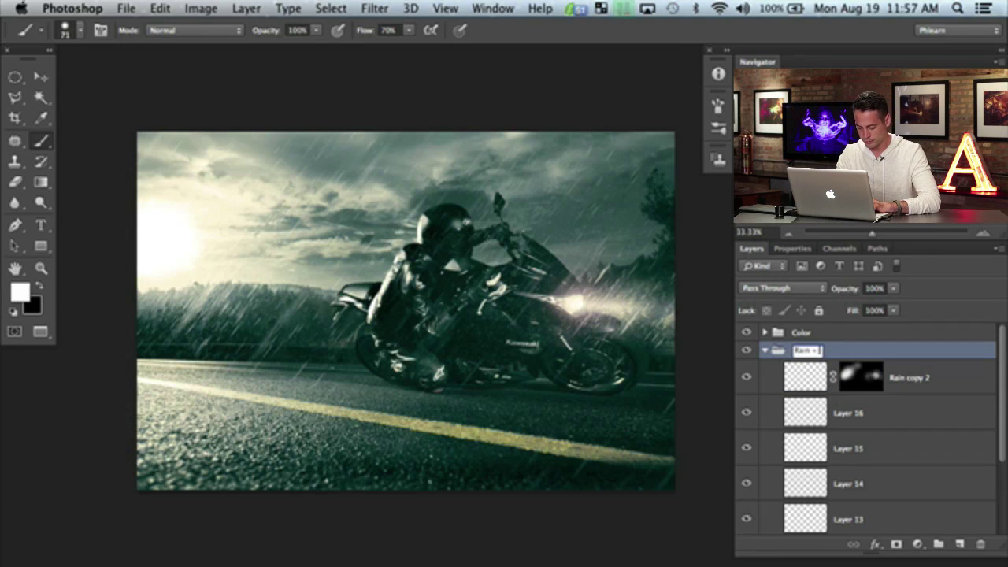
pyautogui.click(944, 382)
pyautogui.click(962, 543)
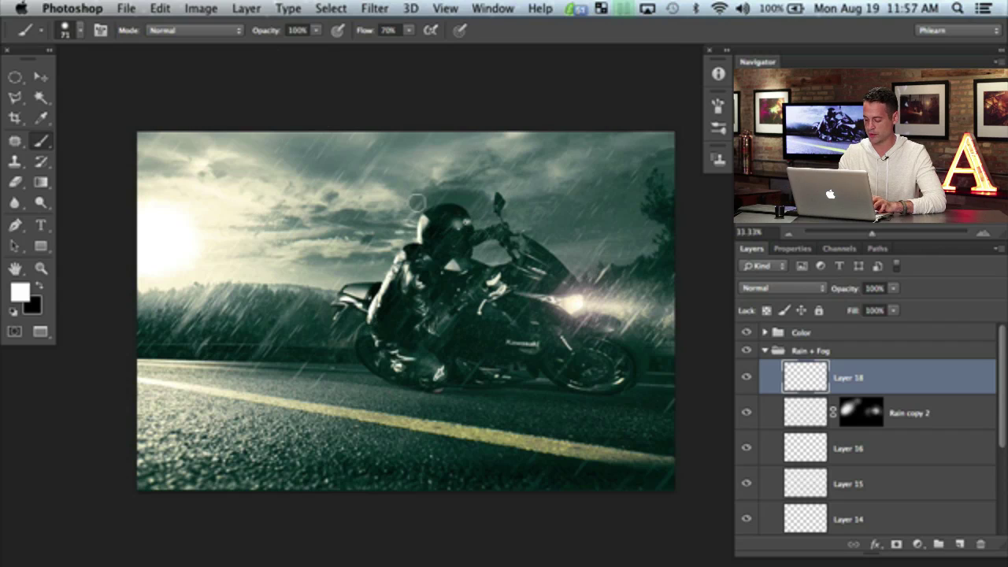
# Step: Fill Layer 18 with 50% gray at Normal mode and 100% opacity
pyautogui.hotkey('shift', 'BackSpace')
pyautogui.click(553, 408)
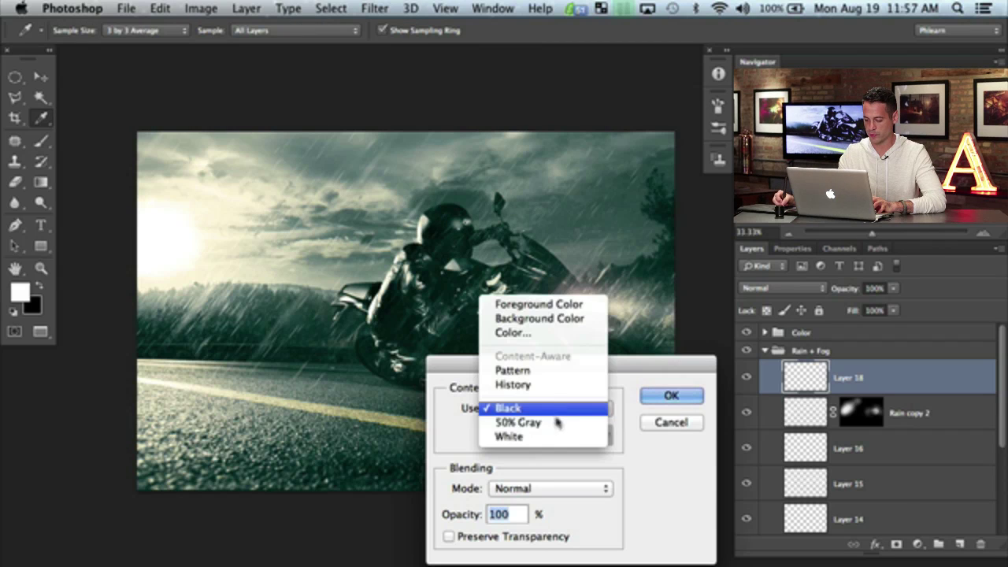
pyautogui.click(554, 420)
pyautogui.click(665, 396)
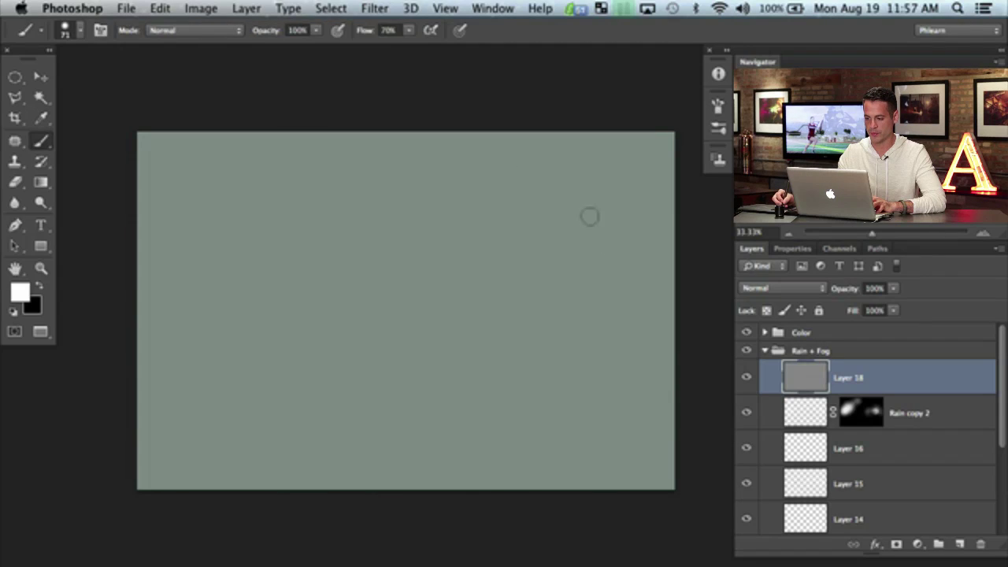
# Step: Render the Clouds filter on Layer 18 using white and black as the colors
pyautogui.click(375, 9)
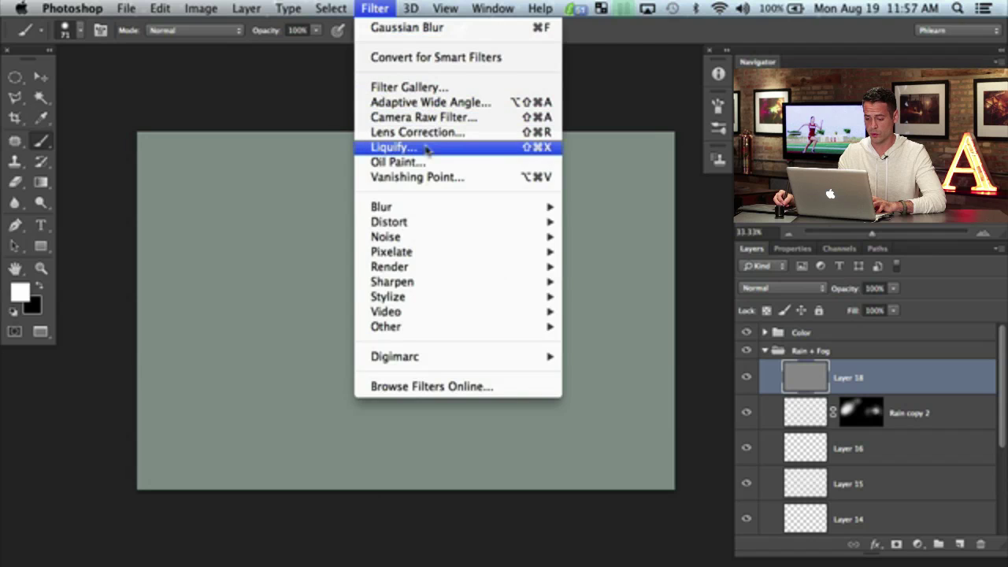
pyautogui.moveTo(434, 266)
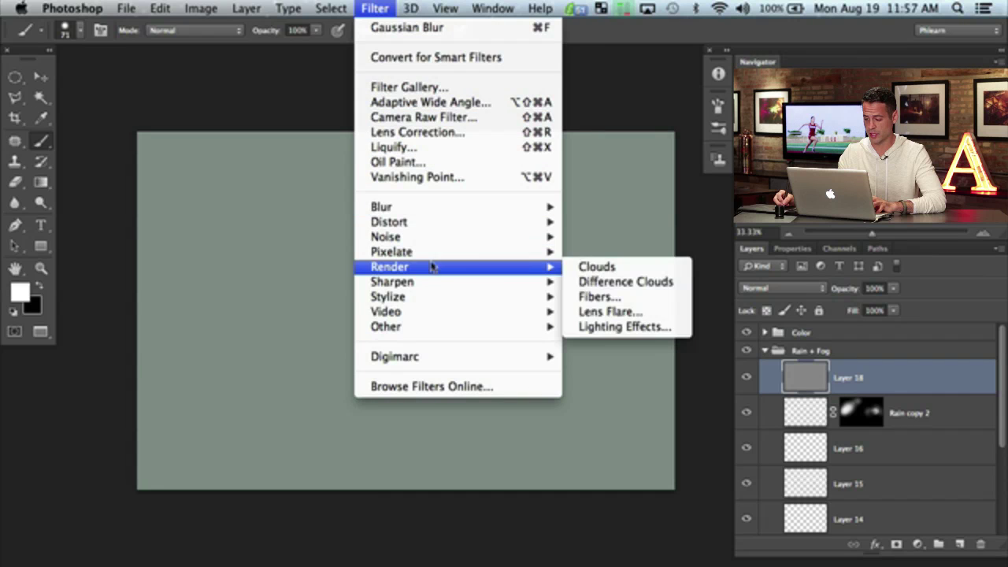
pyautogui.click(630, 267)
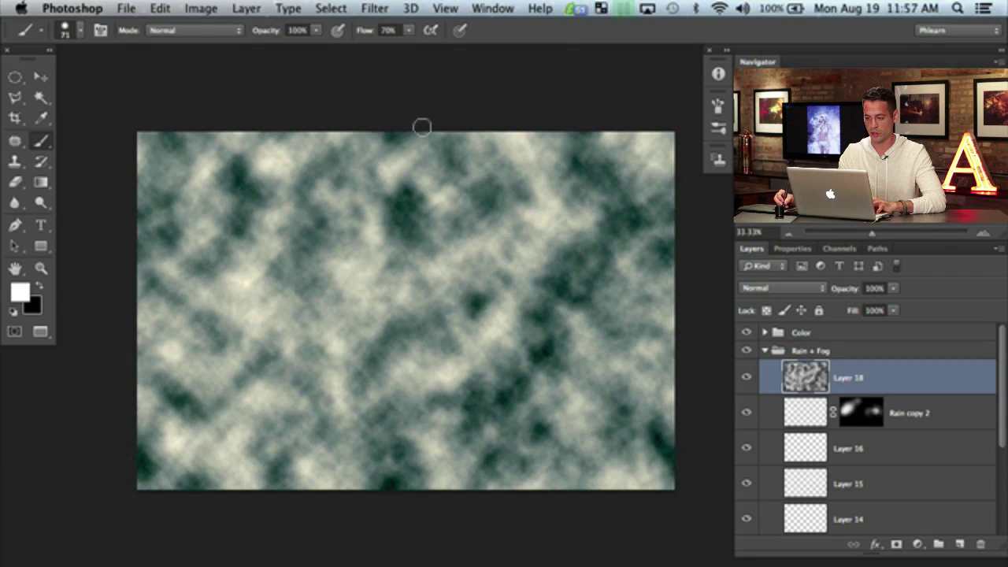
# Step: Apply Difference Clouds to Layer 18 and compare the image with the layer hidden and shown
pyautogui.click(376, 9)
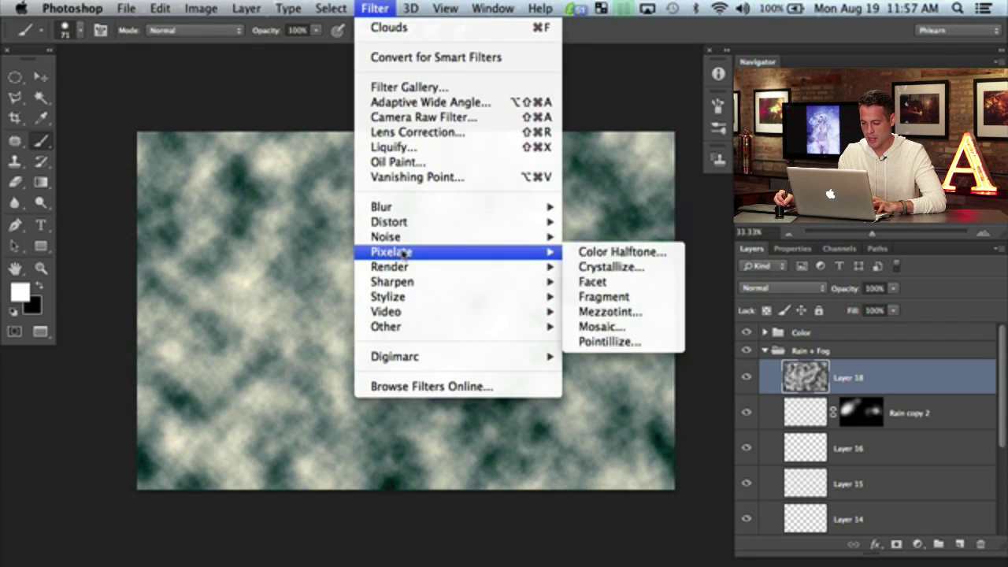
pyautogui.moveTo(409, 267)
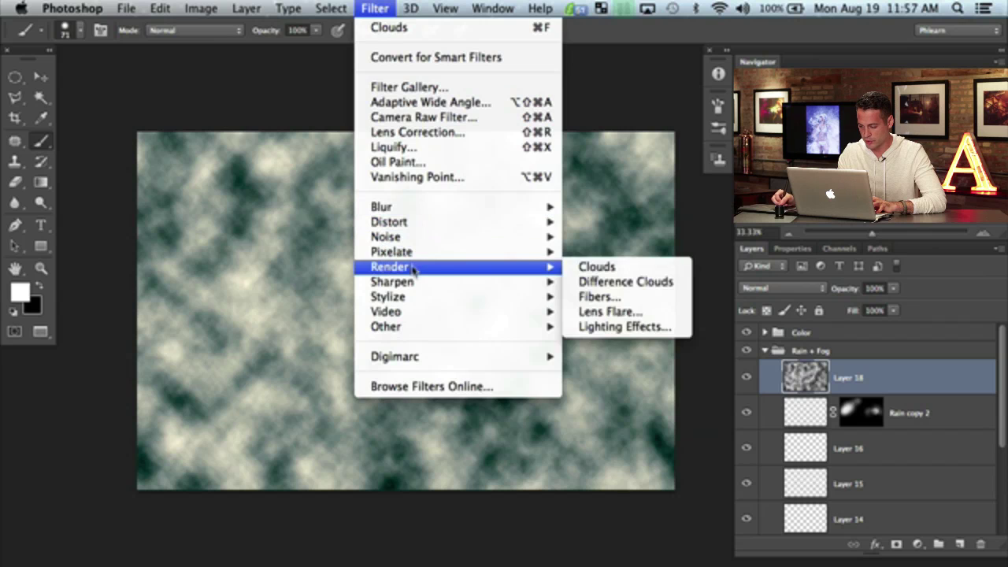
pyautogui.click(670, 282)
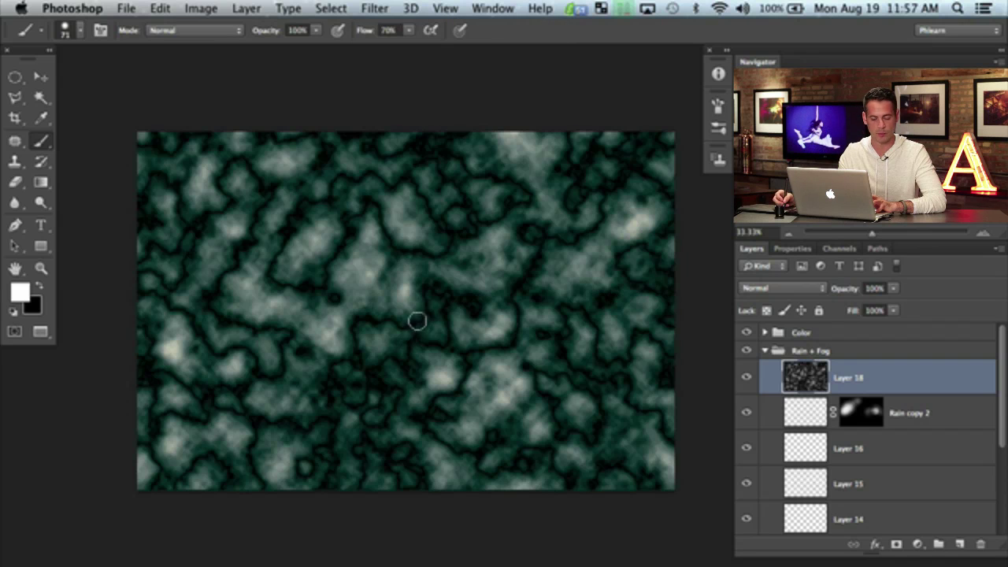
pyautogui.click(747, 379)
pyautogui.click(747, 378)
pyautogui.click(747, 379)
pyautogui.click(747, 379)
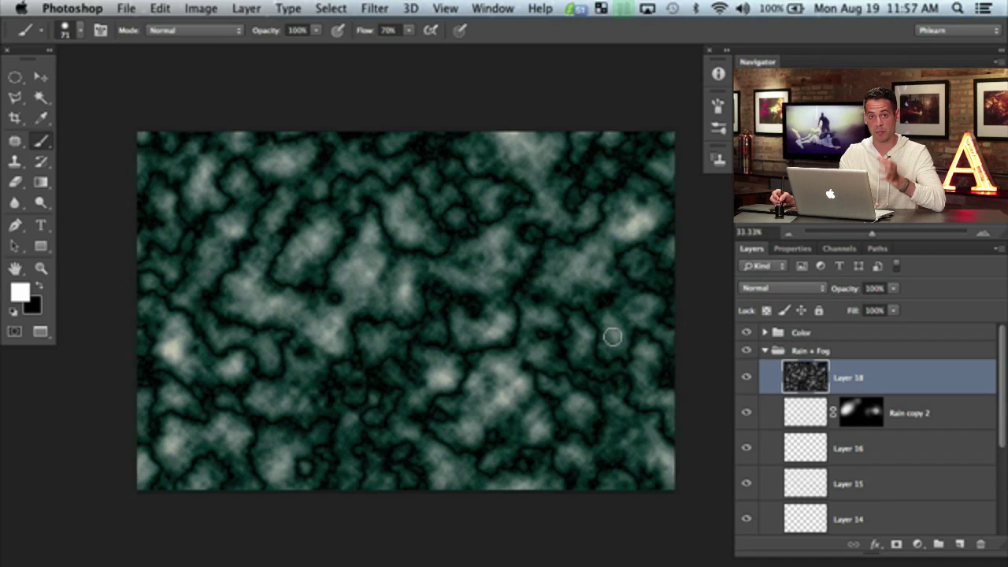
# Step: Set Layer 18's blend mode to Screen, render plain Clouds on it again, and compare with the layer hidden and shown
pyautogui.click(787, 289)
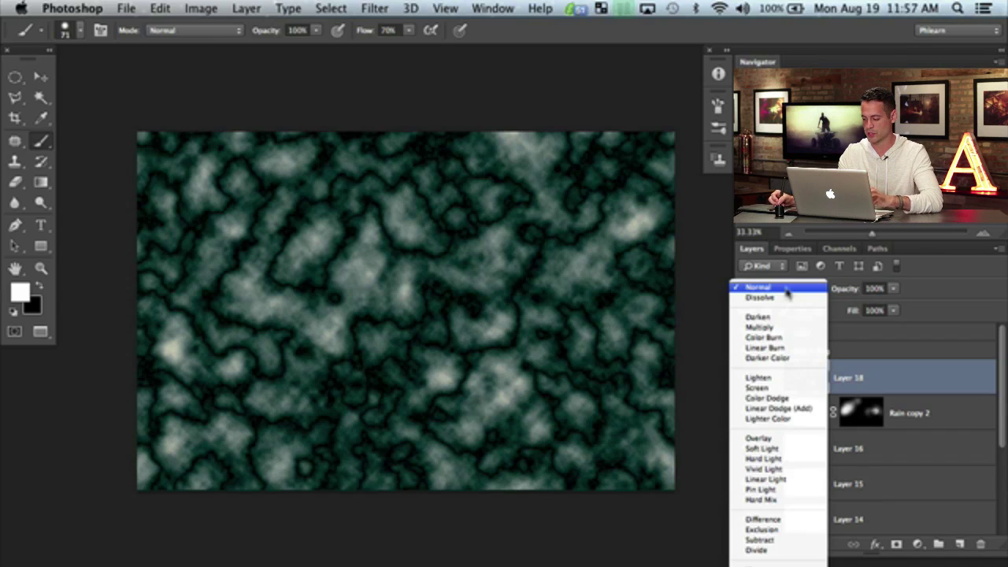
pyautogui.click(783, 387)
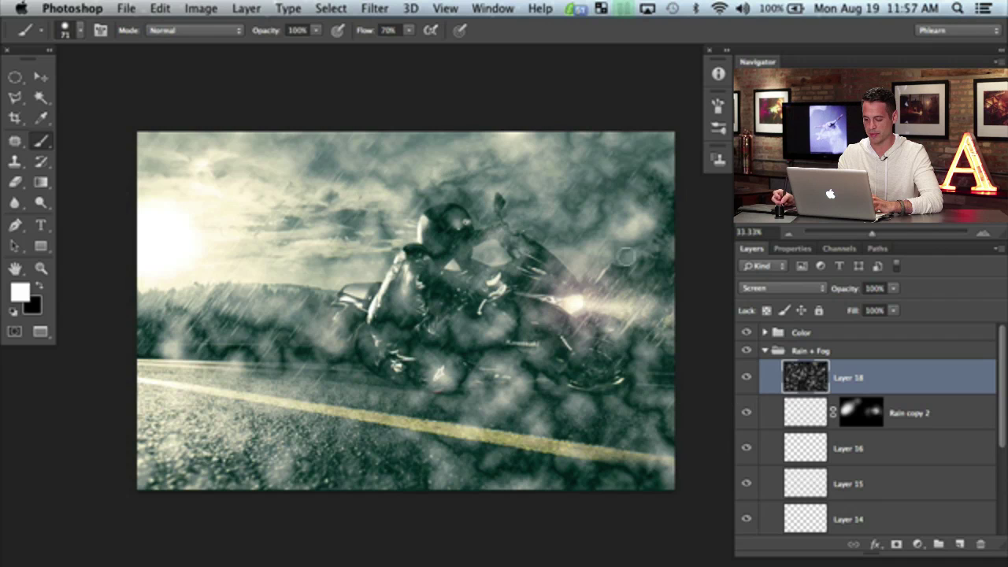
pyautogui.click(375, 12)
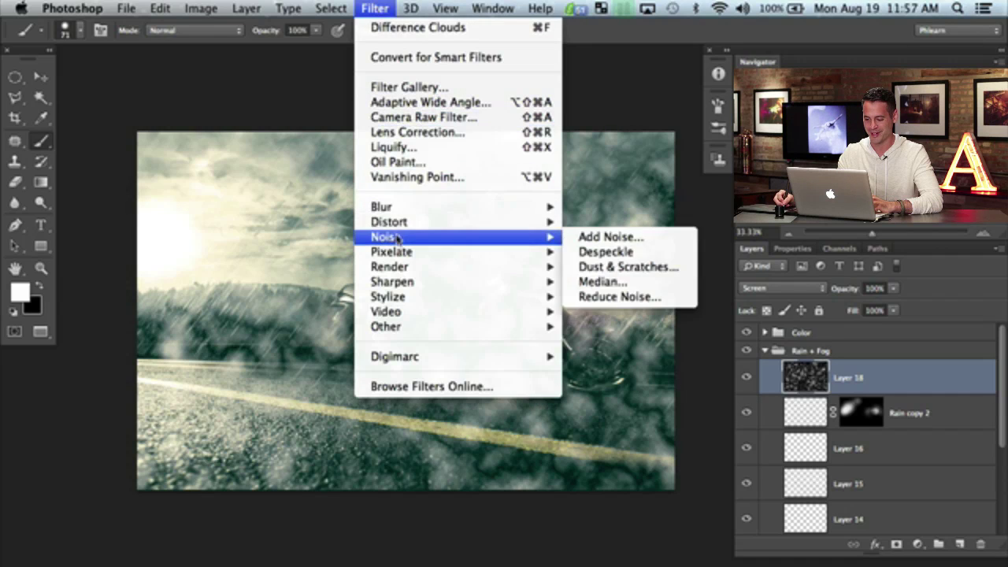
pyautogui.moveTo(492, 269)
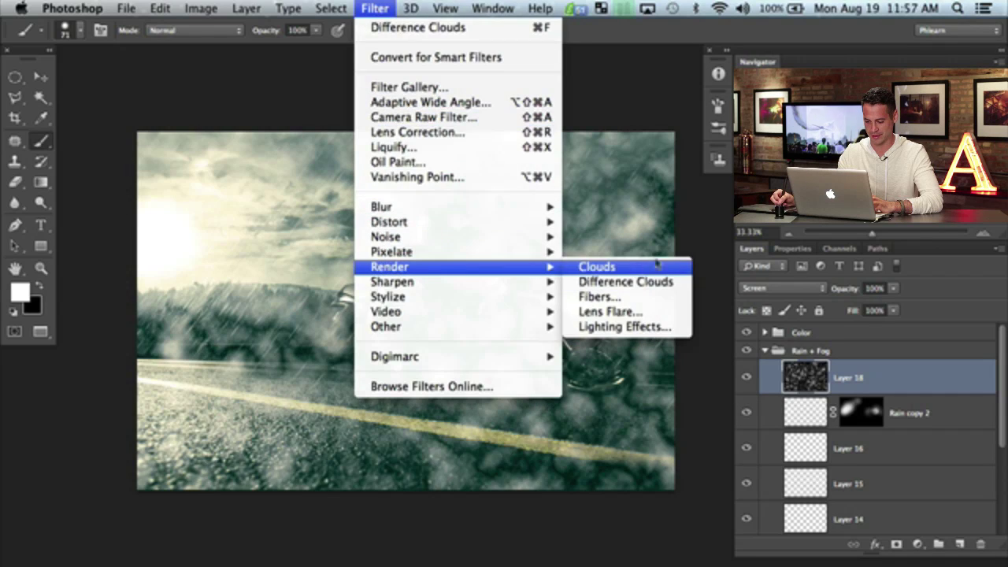
pyautogui.click(639, 265)
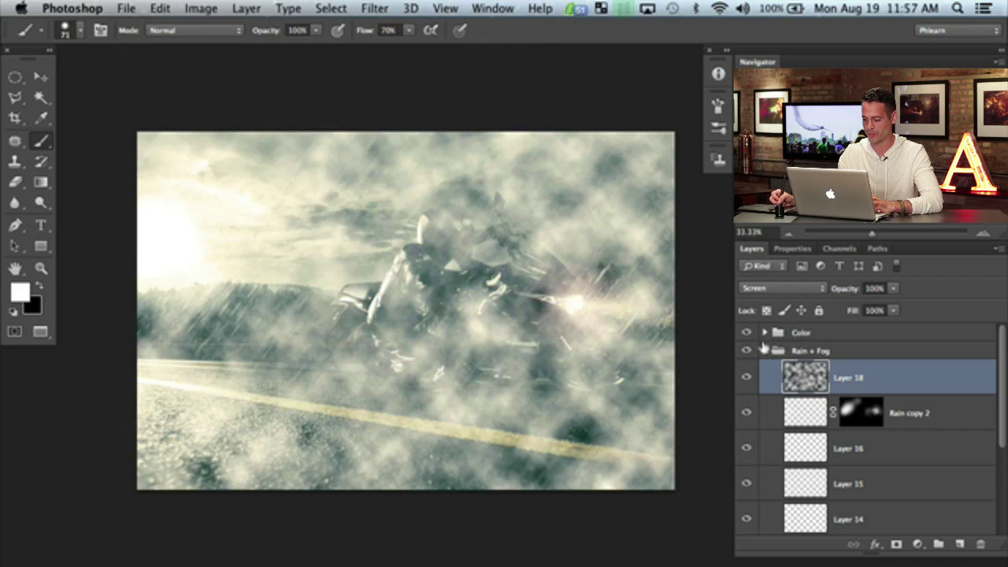
pyautogui.click(746, 377)
pyautogui.click(746, 377)
pyautogui.click(747, 377)
pyautogui.click(744, 380)
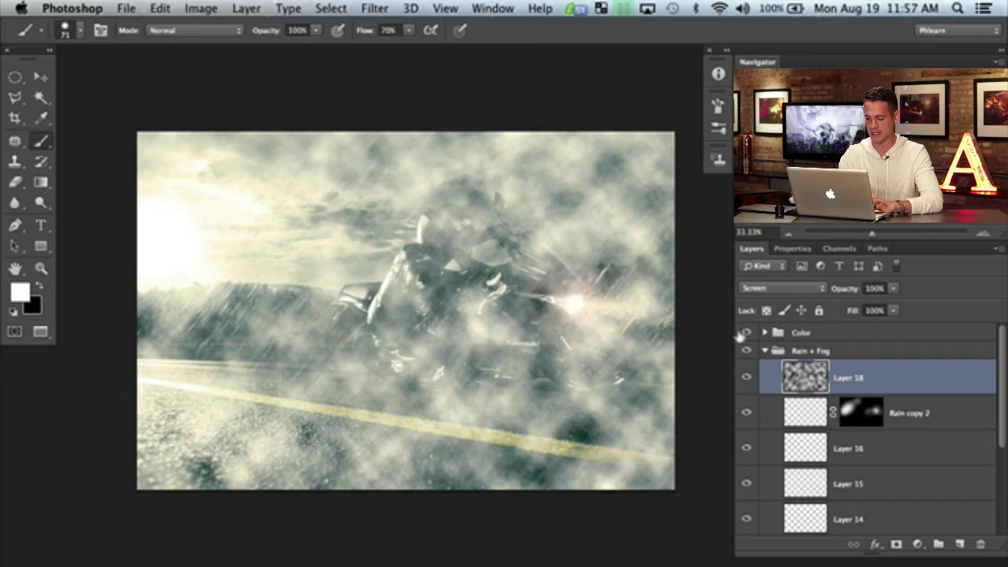
# Step: Darken Layer 18's clouds with Levels by setting the midtone input to 0.44
pyautogui.press('super+l')
pyautogui.moveTo(580, 250); pyautogui.dragTo(580, 274)
pyautogui.moveTo(366, 337); pyautogui.dragTo(289, 254)
pyautogui.moveTo(529, 275); pyautogui.dragTo(490, 315)
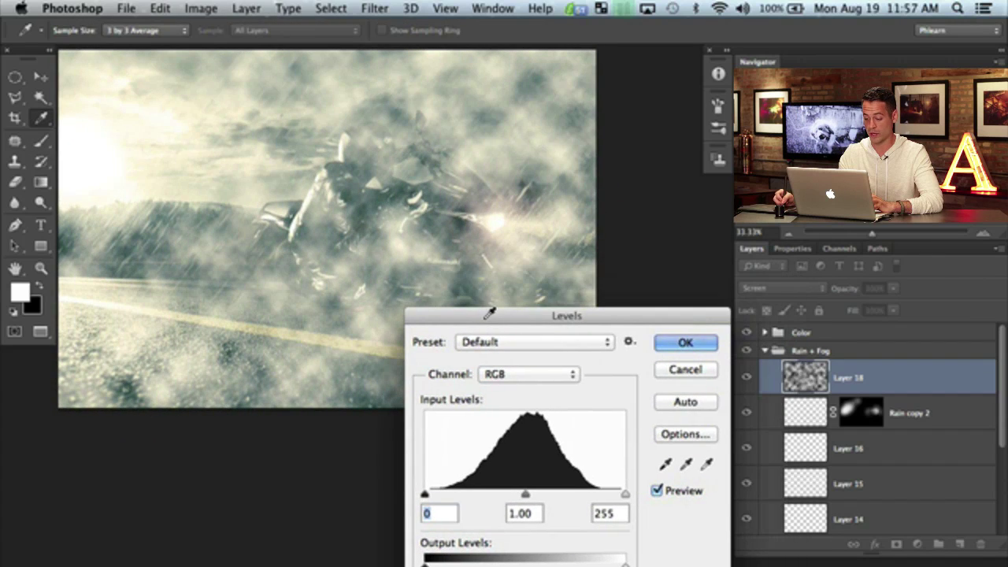
pyautogui.moveTo(531, 502); pyautogui.dragTo(573, 498)
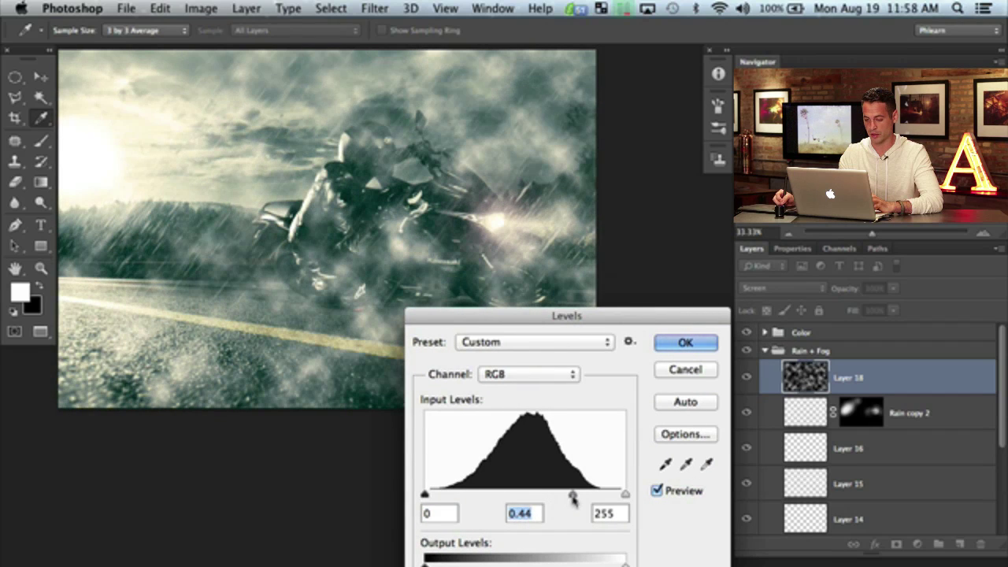
pyautogui.click(685, 343)
pyautogui.press('b')
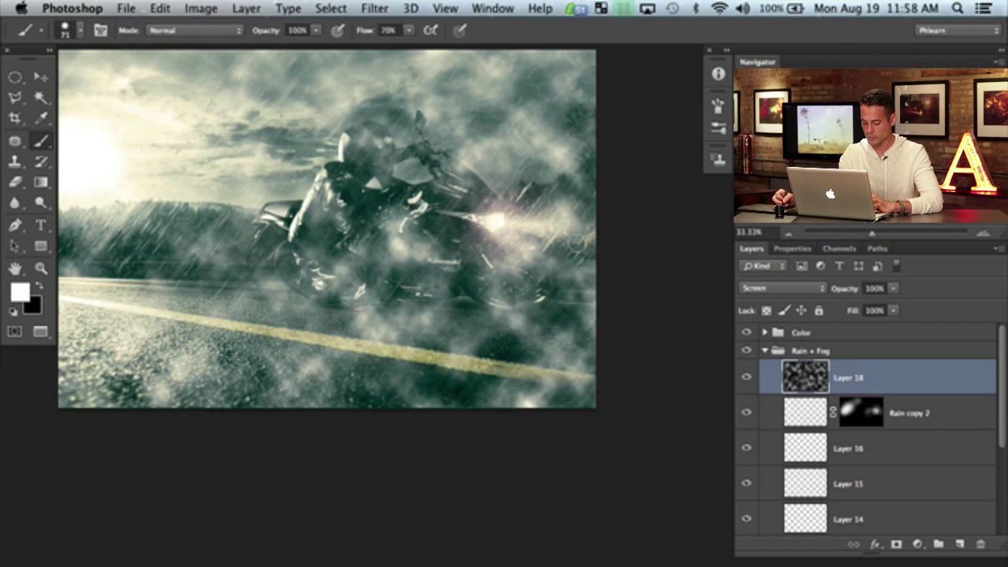
# Step: Shift Layer 18's clouds slightly downward and add a black layer mask that hides the whole layer
pyautogui.press('v')
pyautogui.moveTo(408, 350)
pyautogui.mouseDown()
pyautogui.moveTo(401, 378)
pyautogui.moveTo(410, 381)
pyautogui.mouseUp()
pyautogui.moveTo(385, 335); pyautogui.dragTo(522, 347)
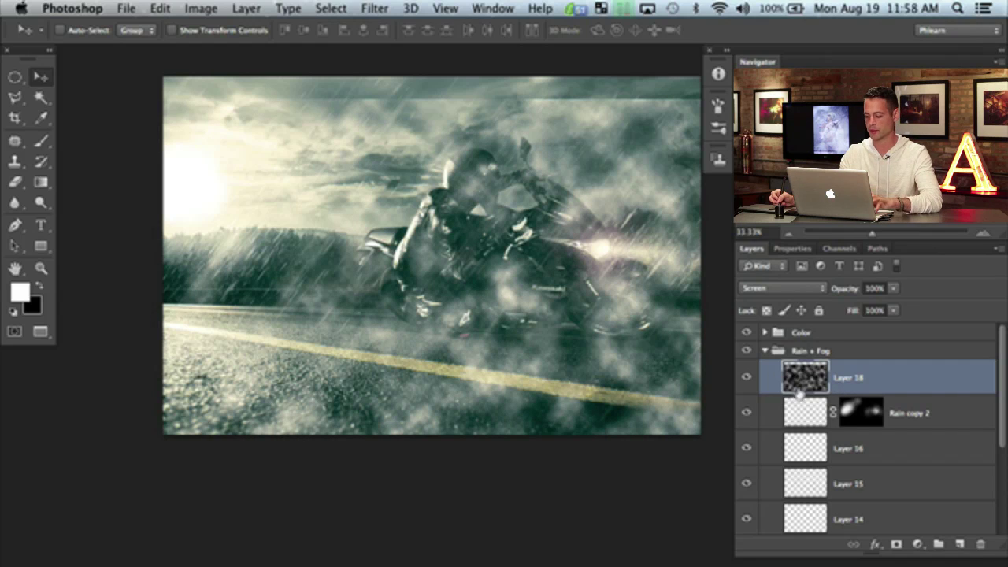
pyautogui.keyDown('alt'); pyautogui.click(895, 546); pyautogui.keyUp('alt')
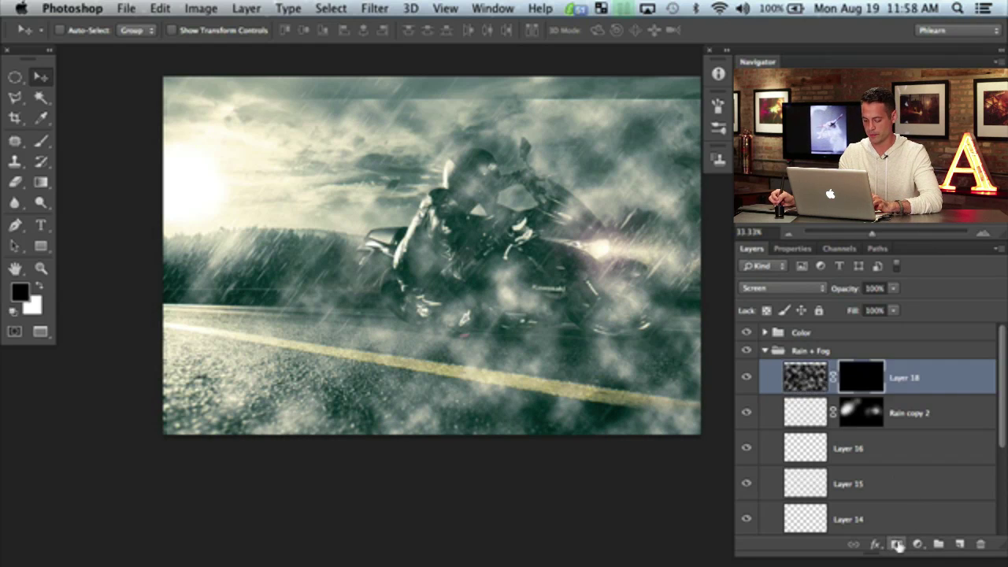
# Step: Paint white on Layer 18's mask with a soft 830 px brush beneath the motorcycle and along the road behind it
pyautogui.press('x')
pyautogui.press('b')
pyautogui.moveTo(347, 294)
pyautogui.mouseDown()
pyautogui.moveTo(381, 298)
pyautogui.moveTo(370, 308)
pyautogui.moveTo(398, 267)
pyautogui.moveTo(358, 327)
pyautogui.moveTo(354, 314)
pyautogui.mouseUp()
pyautogui.press('x')
pyautogui.click(493, 311)
pyautogui.moveTo(483, 322); pyautogui.dragTo(528, 328)
pyautogui.click(528, 324)
pyautogui.click(613, 332)
pyautogui.moveTo(335, 315); pyautogui.dragTo(207, 294)
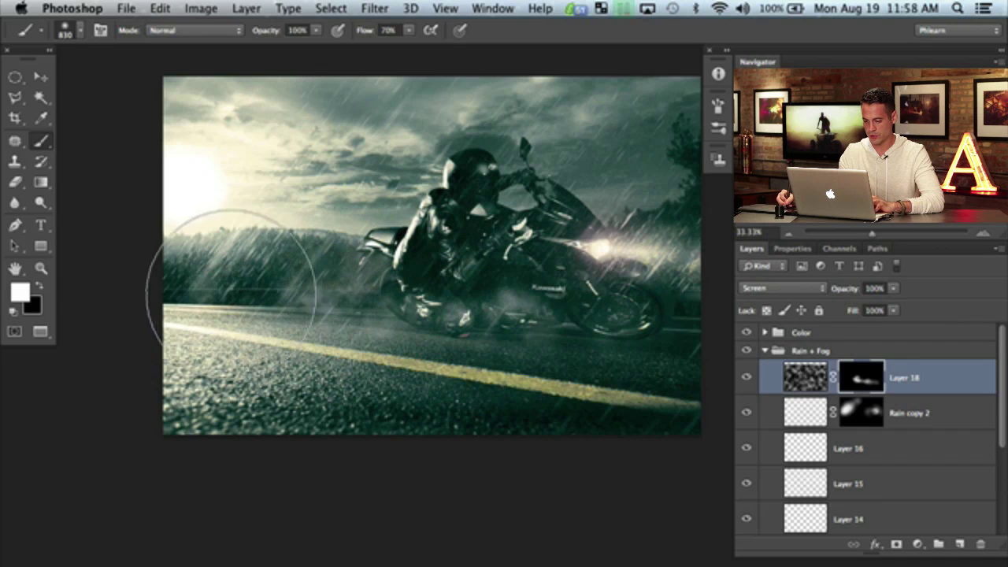
# Step: Paint black on Layer 18's mask below the engine and front wheel to thin the fog there
pyautogui.press('x')
pyautogui.moveTo(523, 306); pyautogui.dragTo(574, 318)
pyautogui.press('x')
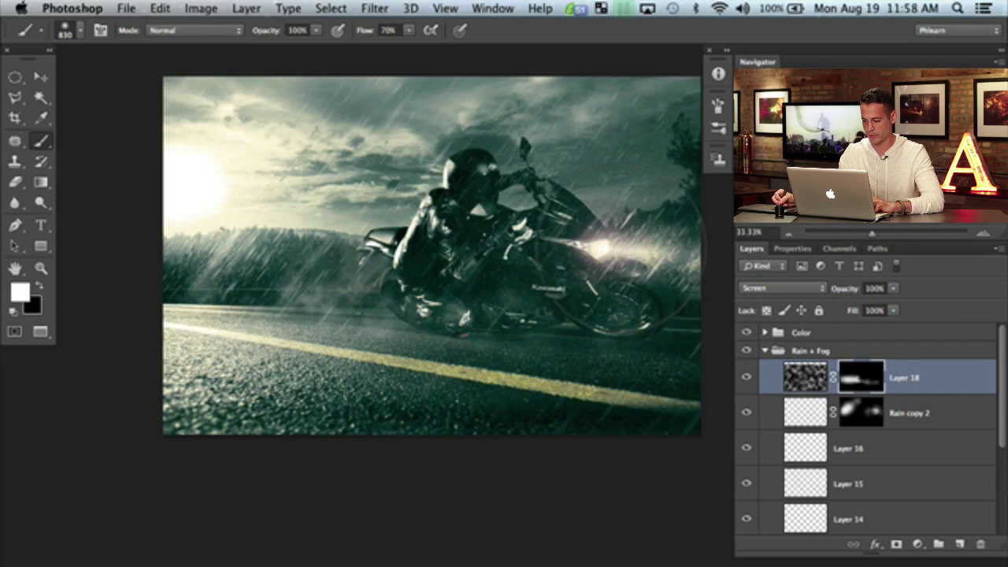
# Step: Reset to default colors, paint white on Layer 18's mask around the headlight, and compare the fog by toggling the layer's visibility
pyautogui.moveTo(620, 259); pyautogui.dragTo(562, 258)
pyautogui.keyDown('alt'); pyautogui.click(562, 258); pyautogui.keyUp('alt')
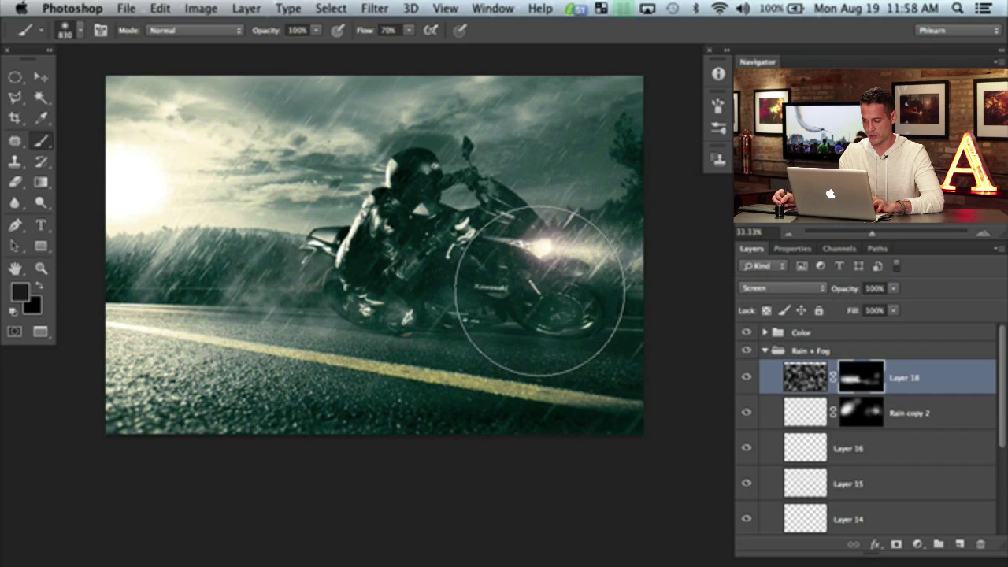
pyautogui.press('d')
pyautogui.moveTo(549, 247); pyautogui.dragTo(503, 247)
pyautogui.moveTo(567, 248)
pyautogui.mouseDown()
pyautogui.moveTo(595, 254)
pyautogui.moveTo(556, 277)
pyautogui.moveTo(625, 264)
pyautogui.moveTo(645, 314)
pyautogui.moveTo(655, 256)
pyautogui.mouseUp()
pyautogui.moveTo(614, 366); pyautogui.dragTo(641, 354)
pyautogui.press('x')
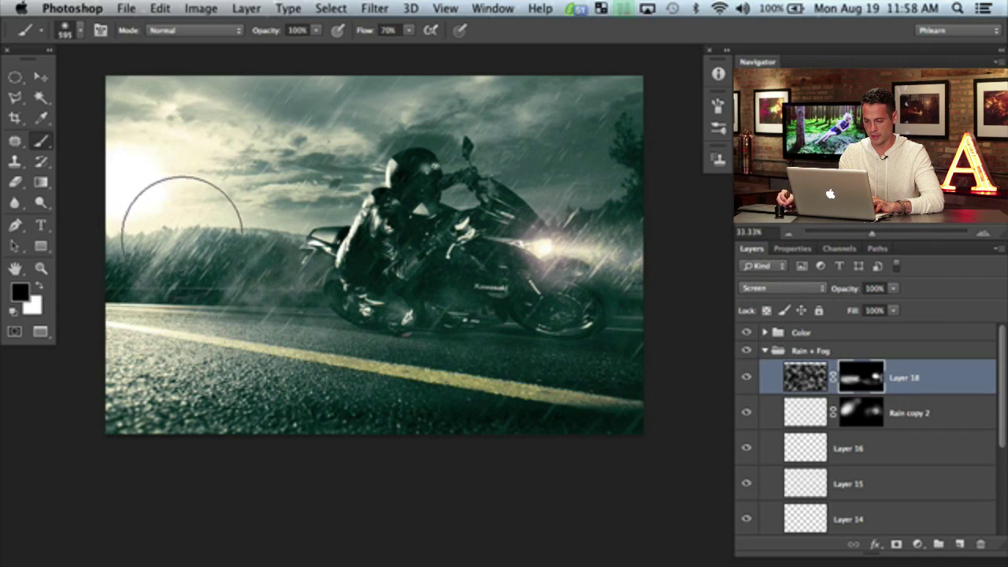
pyautogui.press('x')
pyautogui.click(745, 378)
pyautogui.click(746, 378)
pyautogui.click(746, 379)
pyautogui.click(745, 379)
pyautogui.press('x')
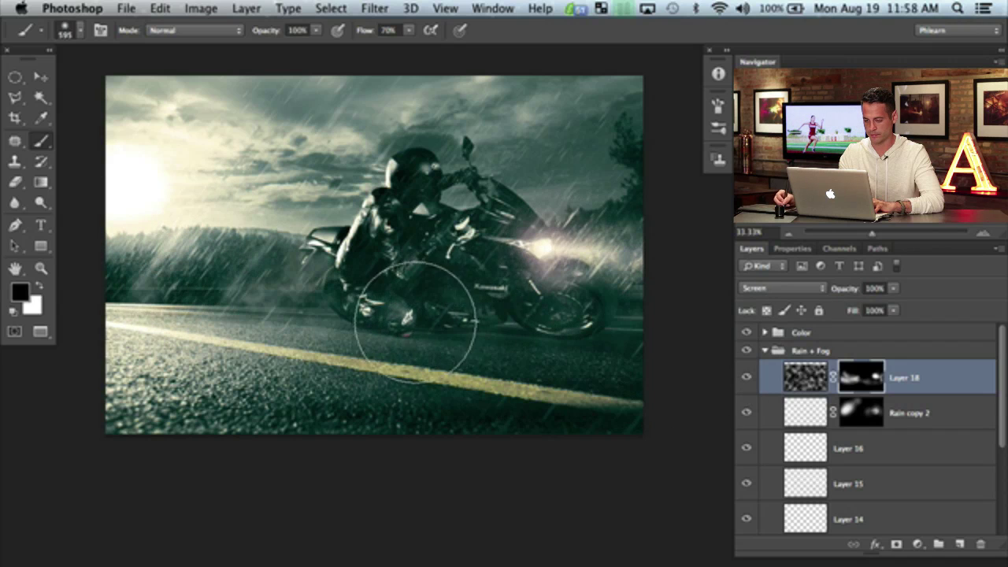
# Step: Paint white on Layer 18's mask around the engine with a 625 px brush, soften it with black, and check the layer's effect
pyautogui.press('x')
pyautogui.moveTo(445, 300); pyautogui.dragTo(470, 309)
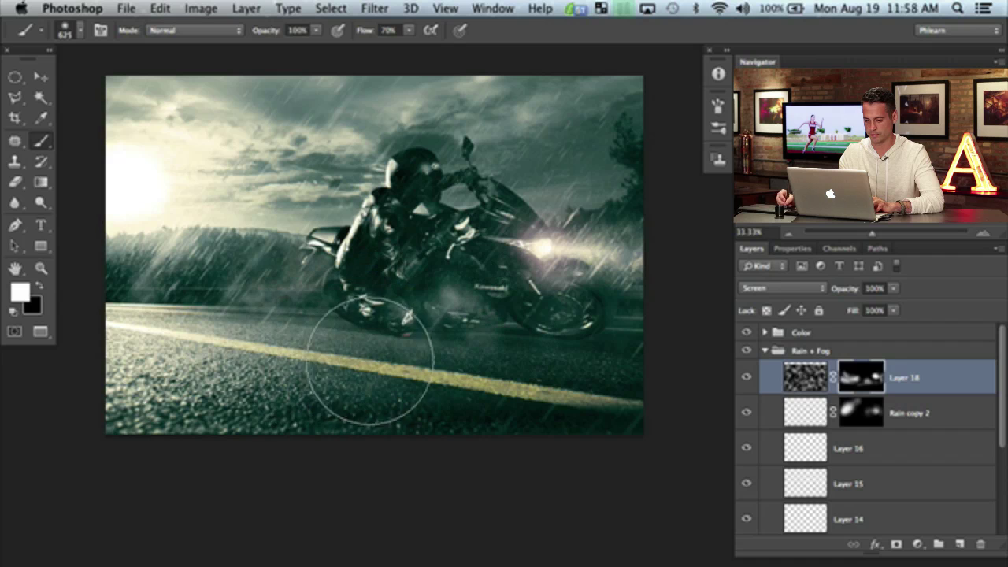
pyautogui.press('x')
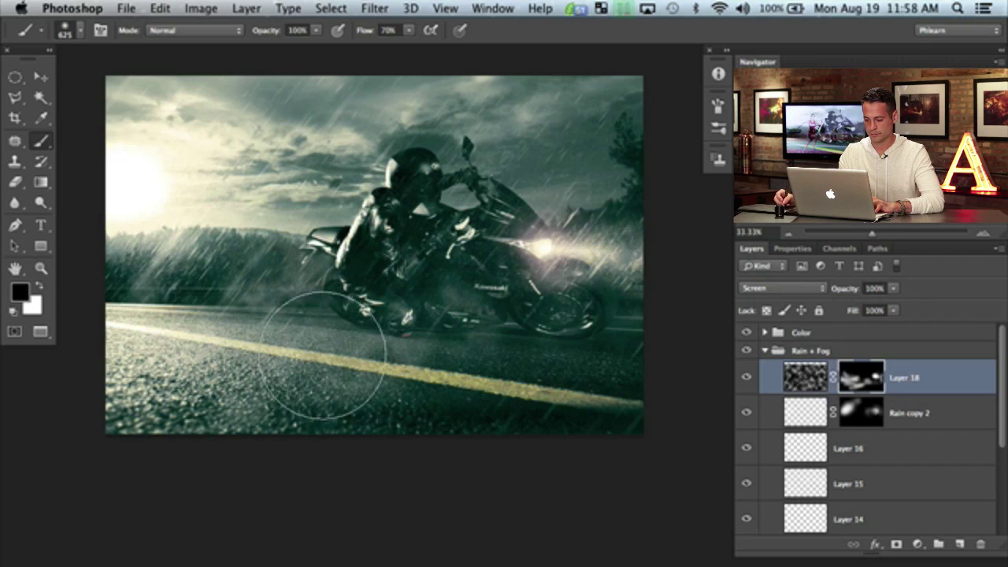
pyautogui.click(449, 307)
pyautogui.moveTo(367, 406); pyautogui.dragTo(401, 437)
pyautogui.click(743, 379)
pyautogui.click(743, 380)
# Step: Duplicate Layer 18 and scale the copy down with Free Transform
pyautogui.press('super+j')
pyautogui.press('x')
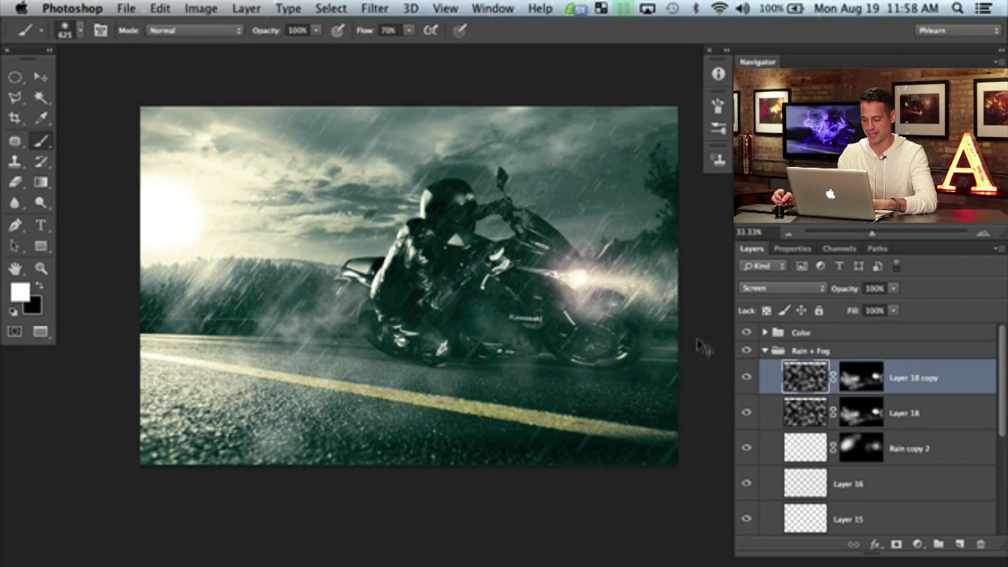
pyautogui.press('super+t')
pyautogui.moveTo(682, 485)
pyautogui.mouseDown()
pyautogui.moveTo(685, 468)
pyautogui.moveTo(466, 413)
pyautogui.moveTo(391, 294)
pyautogui.moveTo(340, 258)
pyautogui.moveTo(409, 335)
pyautogui.moveTo(434, 338)
pyautogui.mouseUp()
pyautogui.press('Return')
# Step: Shrink Layer 18 copy further with Free Transform and reposition the small fog patch by the rider's foot and rear wheel
pyautogui.press('v')
pyautogui.press('super+t')
pyautogui.moveTo(463, 280); pyautogui.dragTo(402, 322)
pyautogui.press('Return')
pyautogui.moveTo(408, 393); pyautogui.dragTo(448, 415)
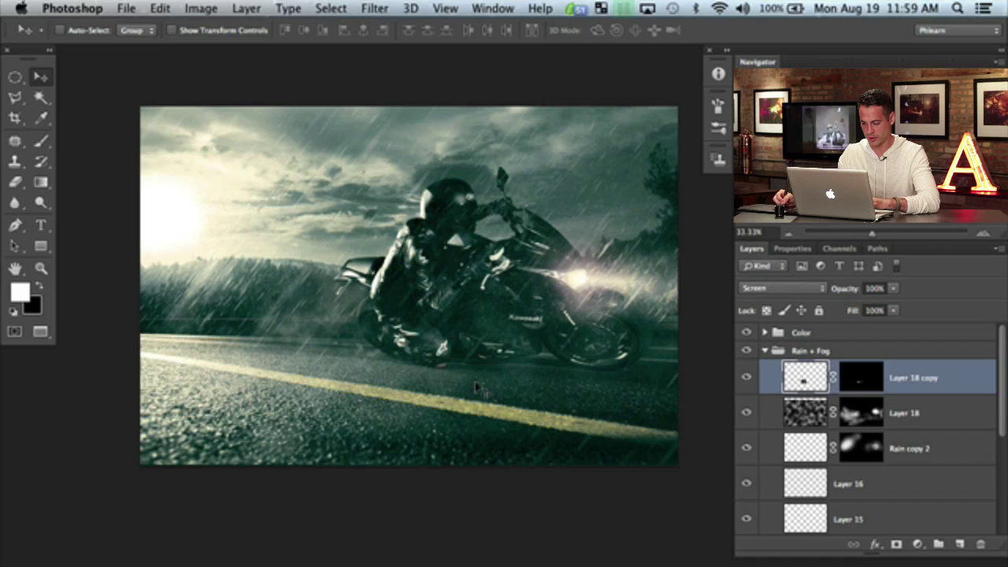
pyautogui.press('super+t')
pyautogui.moveTo(489, 383); pyautogui.dragTo(487, 389)
pyautogui.press('Return')
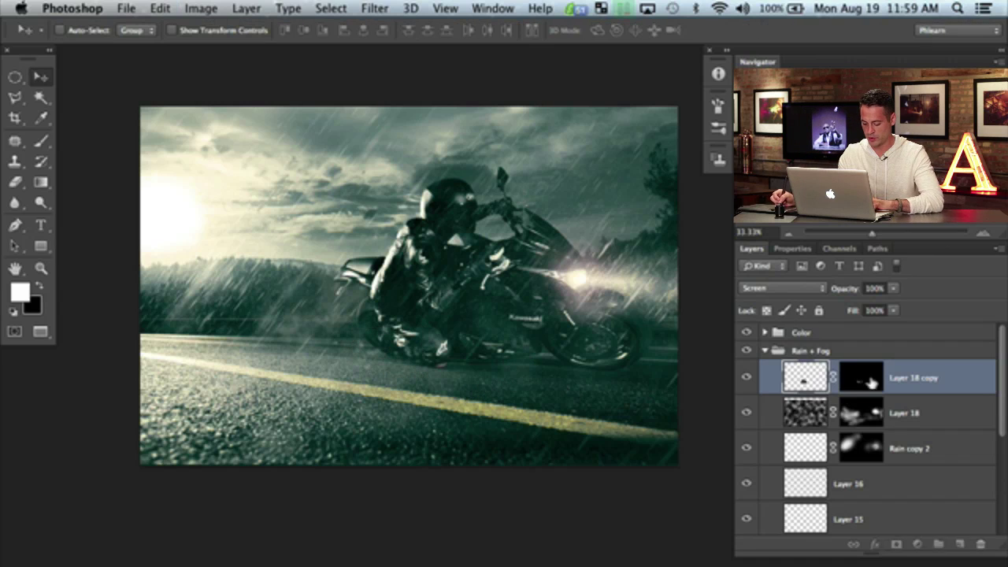
# Step: Paint on Layer 18 copy's mask around the motorcycle's rear wheel, using black to trim the fog patch
pyautogui.press('b')
pyautogui.moveTo(360, 349); pyautogui.dragTo(361, 348)
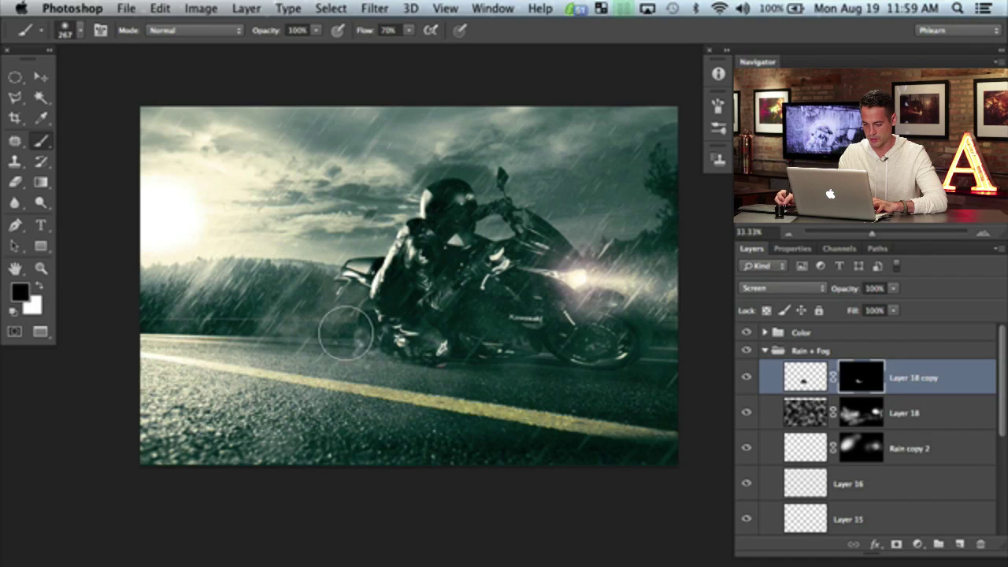
pyautogui.moveTo(359, 344); pyautogui.dragTo(347, 337)
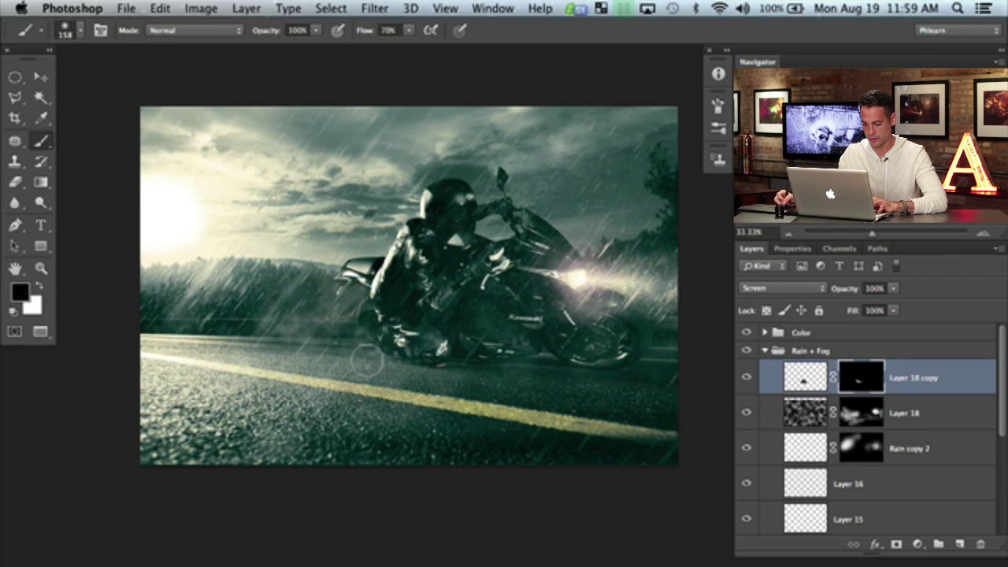
pyautogui.press('x')
# Step: Duplicate Layer 18 again and scale the new copy down over the motorcycle
pyautogui.hotkey('alt', '[')
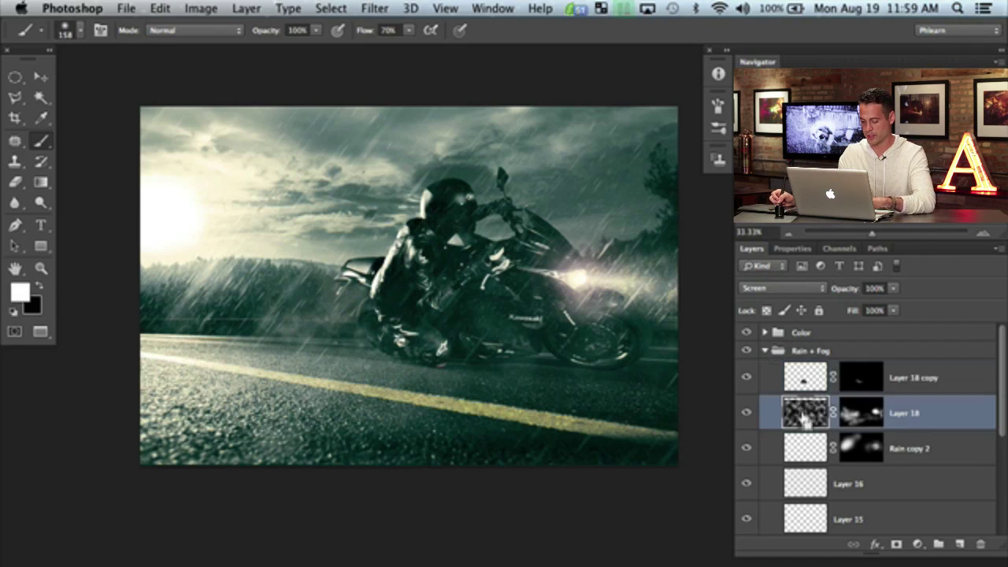
pyautogui.press('super+j')
pyautogui.press('super+t')
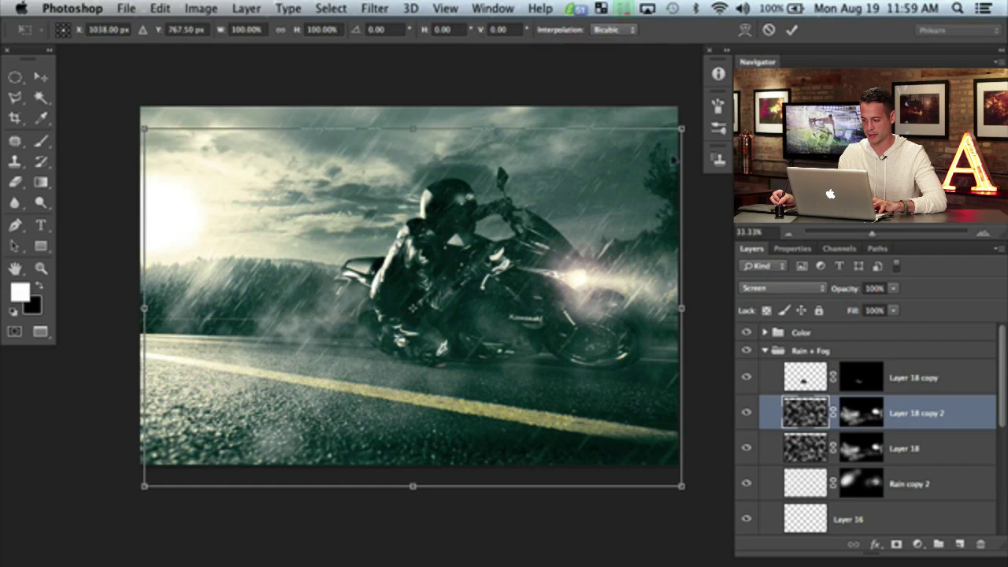
pyautogui.moveTo(682, 128); pyautogui.dragTo(544, 225)
pyautogui.press('Return')
pyautogui.press('b')
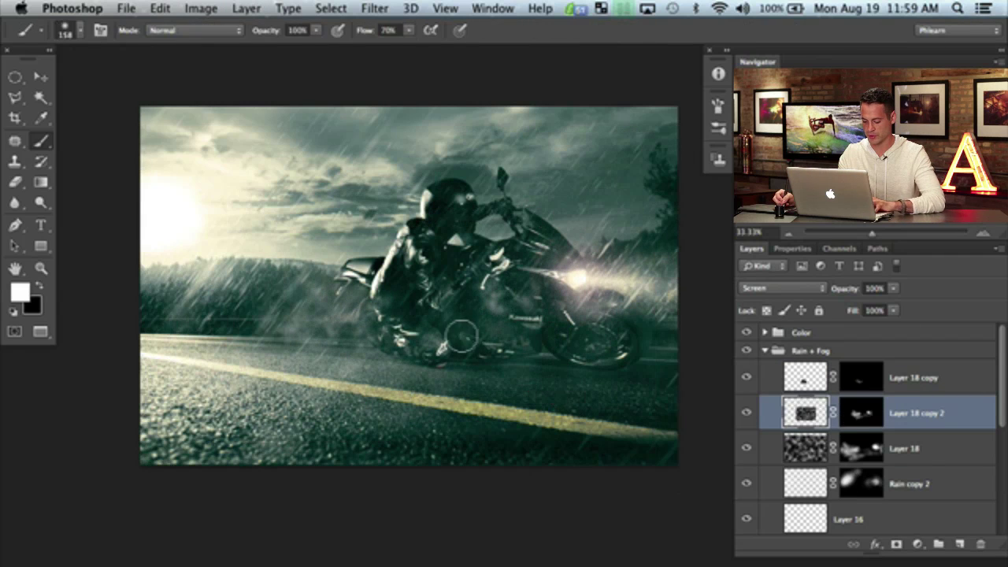
# Step: Move Layer 18 copy 2 towards the headlight and paint black on its mask to trim the fog over the motorcycle
pyautogui.press('v')
pyautogui.moveTo(475, 362)
pyautogui.mouseDown()
pyautogui.moveTo(538, 324)
pyautogui.moveTo(543, 332)
pyautogui.mouseUp()
pyautogui.click(862, 413)
pyautogui.press('x')
pyautogui.press('b')
pyautogui.moveTo(473, 338)
pyautogui.mouseDown()
pyautogui.moveTo(513, 345)
pyautogui.moveTo(474, 353)
pyautogui.moveTo(428, 398)
pyautogui.moveTo(402, 366)
pyautogui.moveTo(460, 315)
pyautogui.mouseUp()
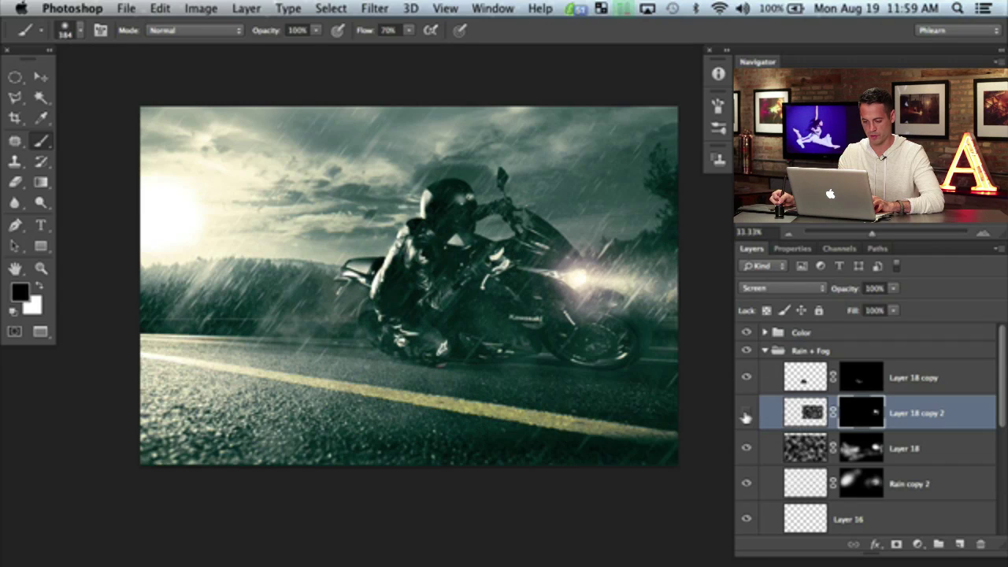
# Step: Duplicate Layer 18, enlarge the copy to about 218% with Free Transform, and reposition the larger fog pattern over the scene
pyautogui.click(803, 448)
pyautogui.press('x')
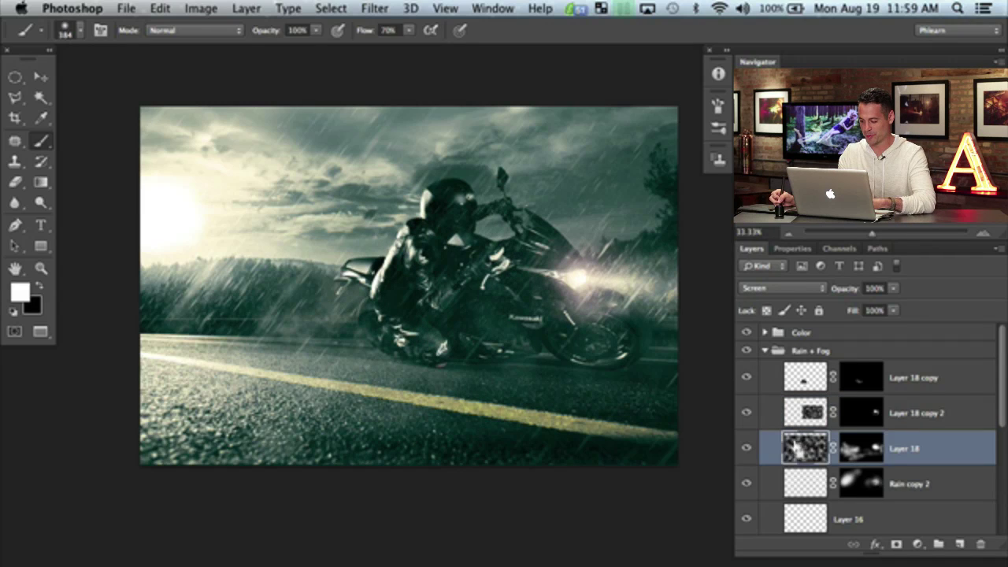
pyautogui.press('super+j')
pyautogui.press('super+t')
pyautogui.moveTo(682, 489); pyautogui.dragTo(960, 561)
pyautogui.press('Return')
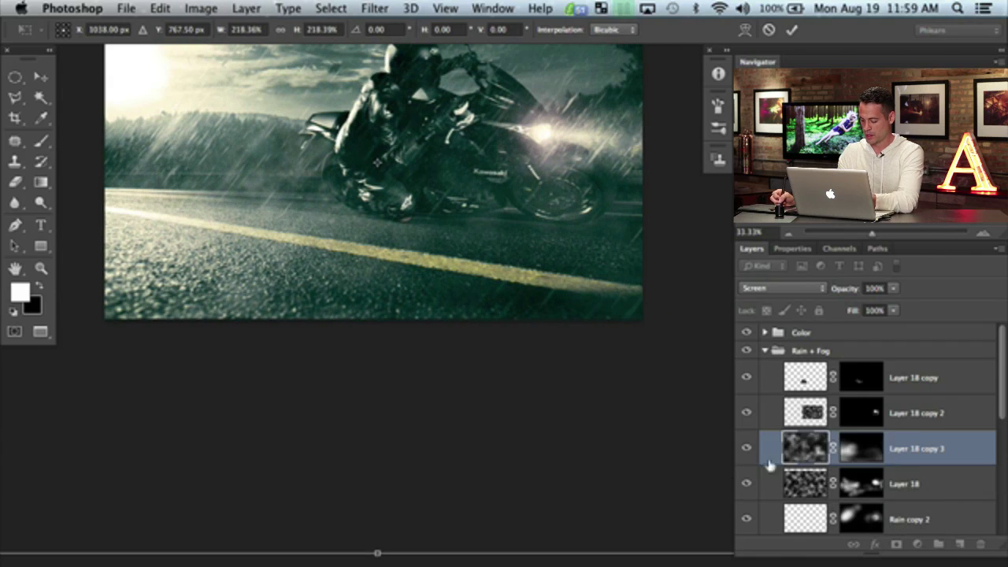
pyautogui.press('b')
pyautogui.press('v')
pyautogui.moveTo(518, 439)
pyautogui.mouseDown()
pyautogui.moveTo(518, 387)
pyautogui.moveTo(528, 414)
pyautogui.moveTo(526, 389)
pyautogui.moveTo(529, 397)
pyautogui.mouseUp()
pyautogui.moveTo(604, 458); pyautogui.dragTo(686, 411)
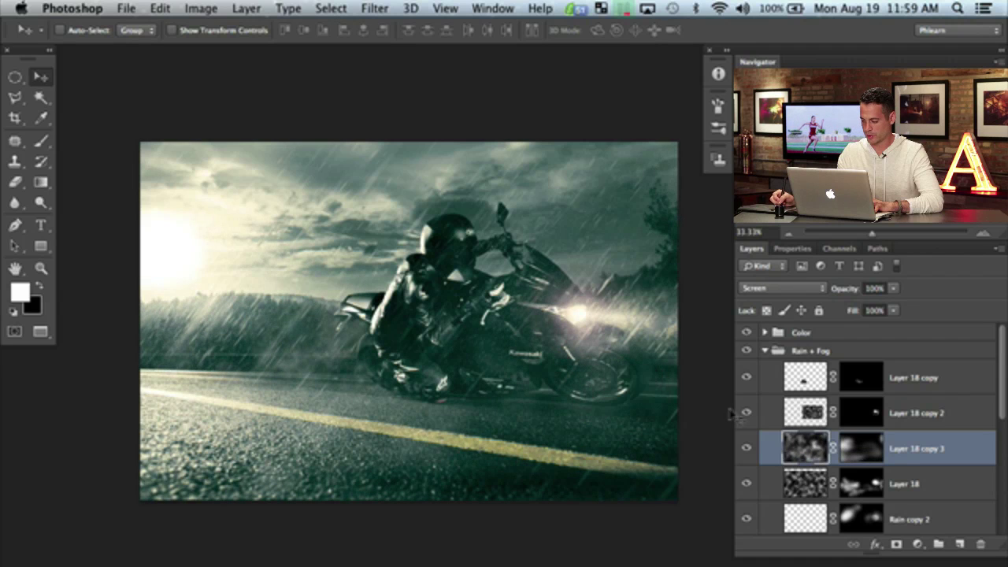
# Step: Compare the image with and without Layer 18 copy 3 and set that layer's opacity to 72%
pyautogui.click(746, 448)
pyautogui.click(747, 448)
pyautogui.click(747, 448)
pyautogui.click(746, 448)
pyautogui.click(833, 290)
pyautogui.write('72')
pyautogui.press('Return')
# Step: Paint black on Layer 18 copy 3's mask to reduce the fog on the road beneath the motorcycle
pyautogui.click(860, 447)
pyautogui.press('x')
pyautogui.press('b')
pyautogui.moveTo(403, 402); pyautogui.dragTo(504, 422)
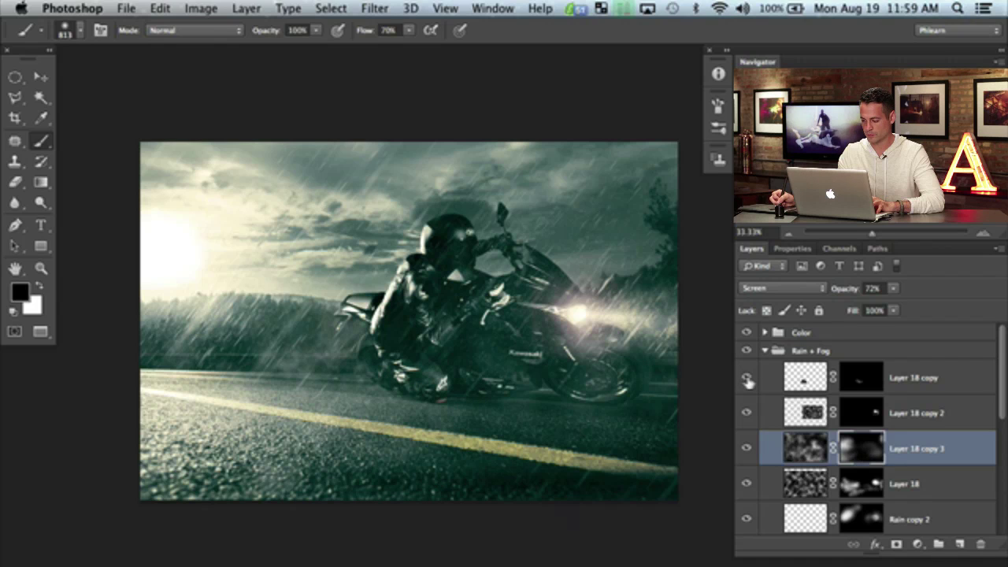
# Step: Collapse the Rain + Fog group and compare the image with and without its effects
pyautogui.click(804, 378)
pyautogui.press('x')
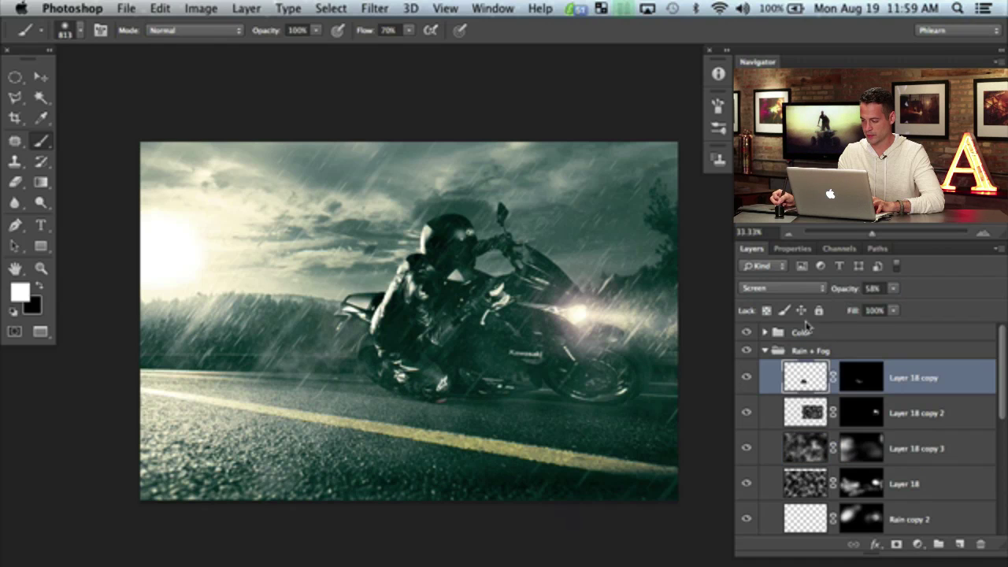
pyautogui.click(746, 352)
pyautogui.click(746, 352)
pyautogui.click(746, 352)
pyautogui.click(746, 352)
pyautogui.click(746, 352)
pyautogui.click(746, 352)
pyautogui.click(763, 351)
pyautogui.click(746, 352)
pyautogui.click(746, 352)
pyautogui.click(748, 352)
pyautogui.click(748, 352)
pyautogui.click(748, 352)
pyautogui.click(747, 352)
pyautogui.click(748, 352)
pyautogui.click(748, 352)
pyautogui.moveTo(534, 399); pyautogui.dragTo(536, 400)
pyautogui.click(745, 351)
pyautogui.click(746, 352)
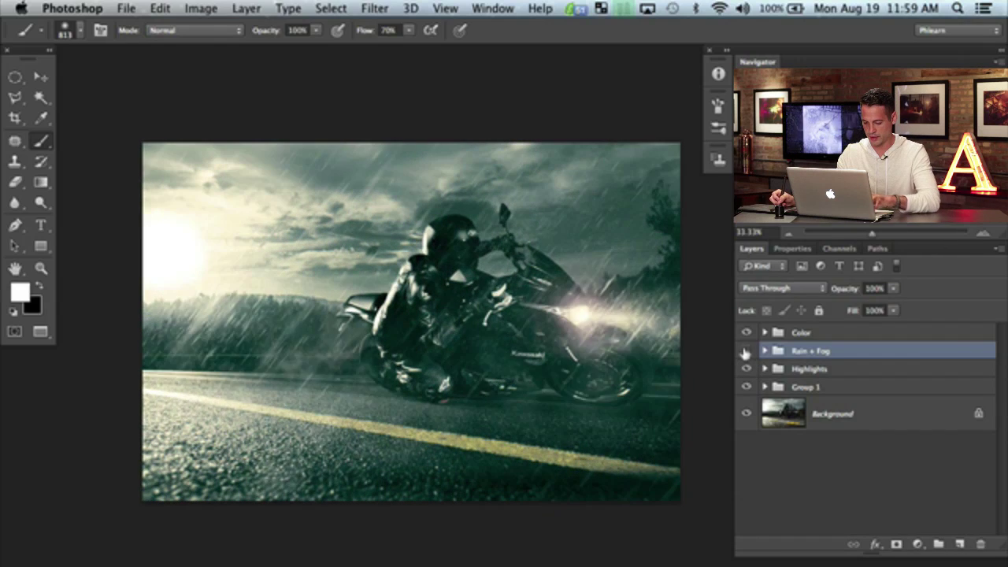
pyautogui.click(746, 352)
pyautogui.click(746, 352)
# Step: Expand the Rain + Fog group, check individual fog layers by toggling them, and target Layer 18's mask with black
pyautogui.click(764, 351)
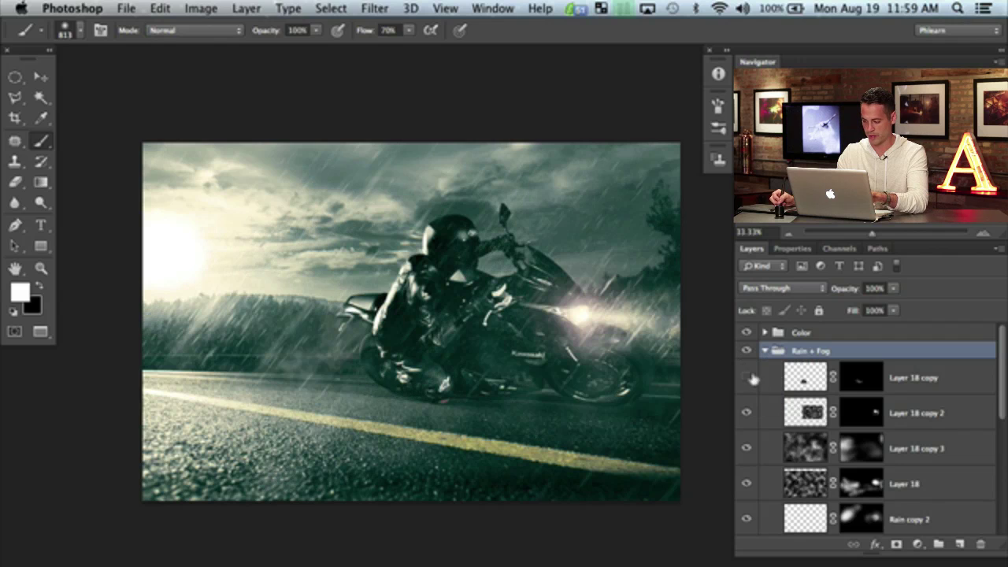
pyautogui.click(745, 448)
pyautogui.click(745, 448)
pyautogui.click(745, 483)
pyautogui.click(746, 483)
pyautogui.click(857, 488)
pyautogui.press('x')
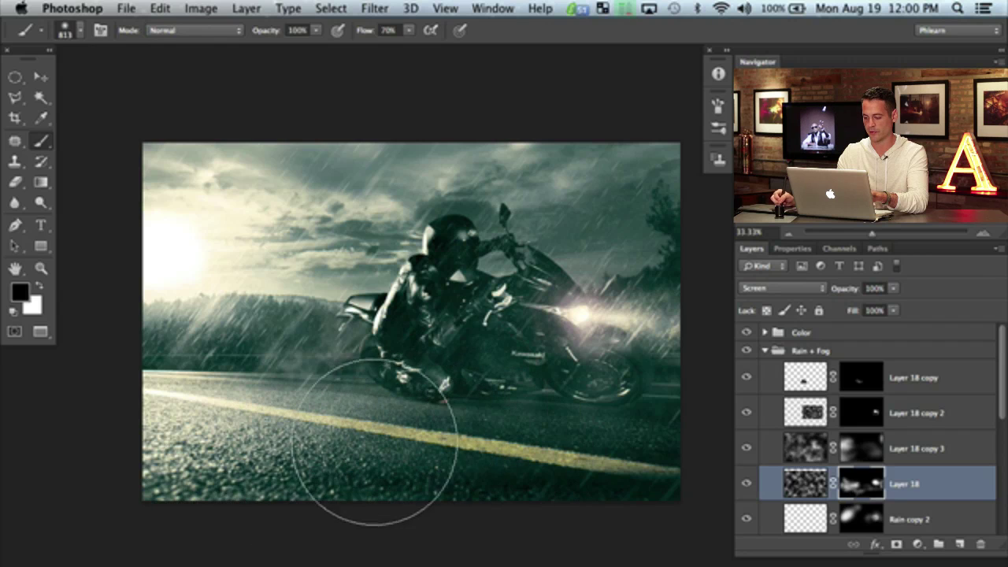
# Step: Collapse the Rain + Fog group again and recheck its overall effect by toggling its visibility
pyautogui.click(766, 352)
pyautogui.click(747, 351)
pyautogui.click(746, 351)
pyautogui.click(746, 351)
pyautogui.click(746, 351)
pyautogui.click(746, 351)
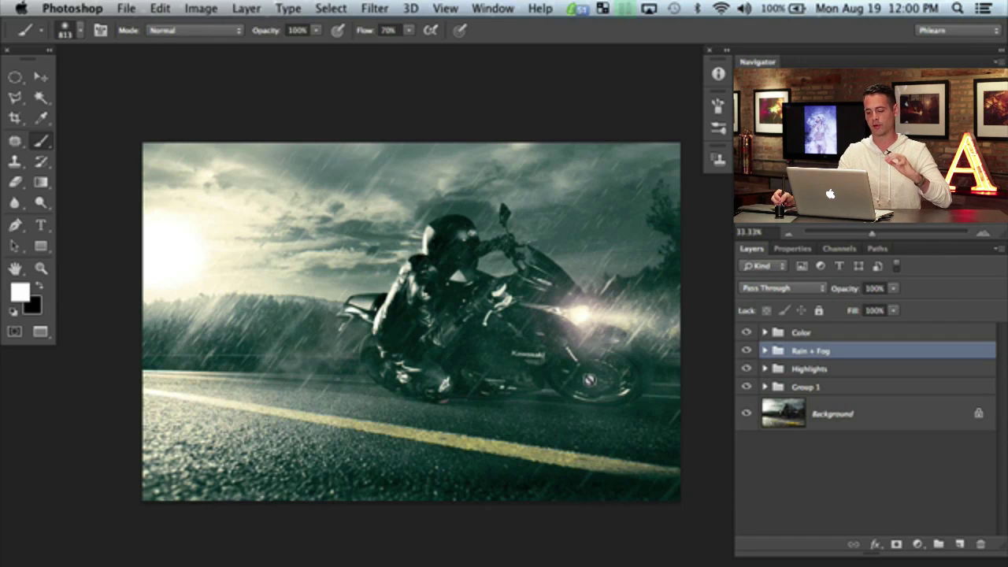
# Step: Add a layer mask to the Rain + Fog group and paint black to soften the effect around the rider
pyautogui.click(895, 546)
pyautogui.press('x')
pyautogui.moveTo(284, 357)
pyautogui.mouseDown()
pyautogui.moveTo(336, 322)
pyautogui.moveTo(319, 343)
pyautogui.moveTo(376, 341)
pyautogui.mouseUp()
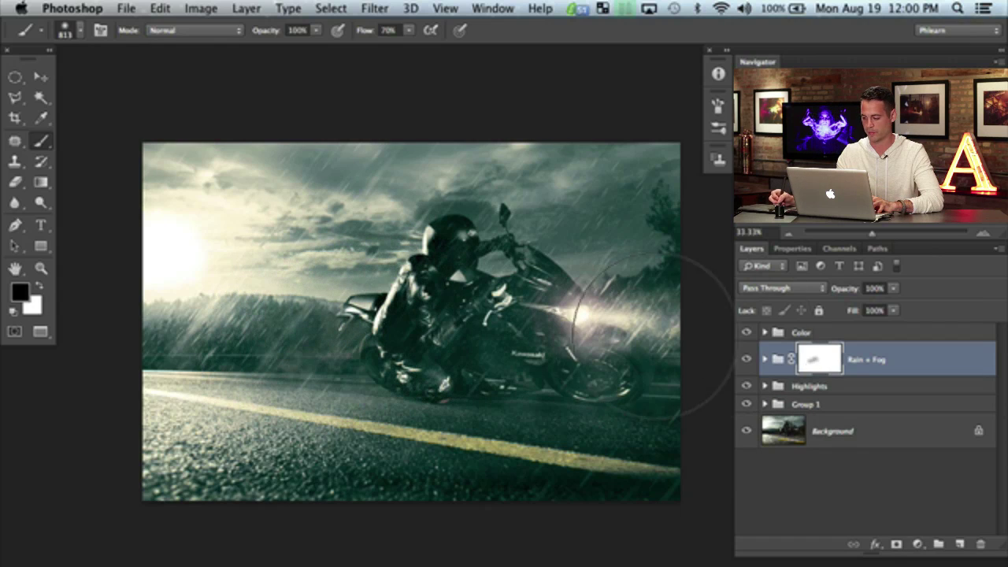
# Step: Compare the photo with and without the masked Rain + Fog group
pyautogui.click(746, 359)
pyautogui.click(746, 360)
pyautogui.click(746, 360)
pyautogui.click(745, 361)
pyautogui.click(744, 361)
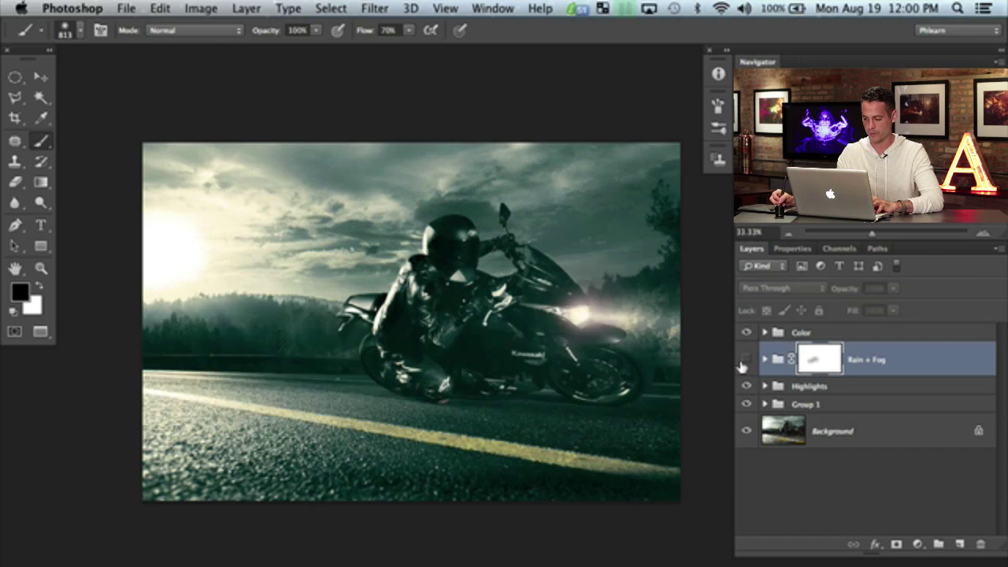
pyautogui.click(743, 361)
pyautogui.click(743, 361)
pyautogui.click(743, 361)
# Step: Compare the photo with and without the Color group's toning
pyautogui.click(746, 333)
pyautogui.click(746, 333)
pyautogui.click(746, 334)
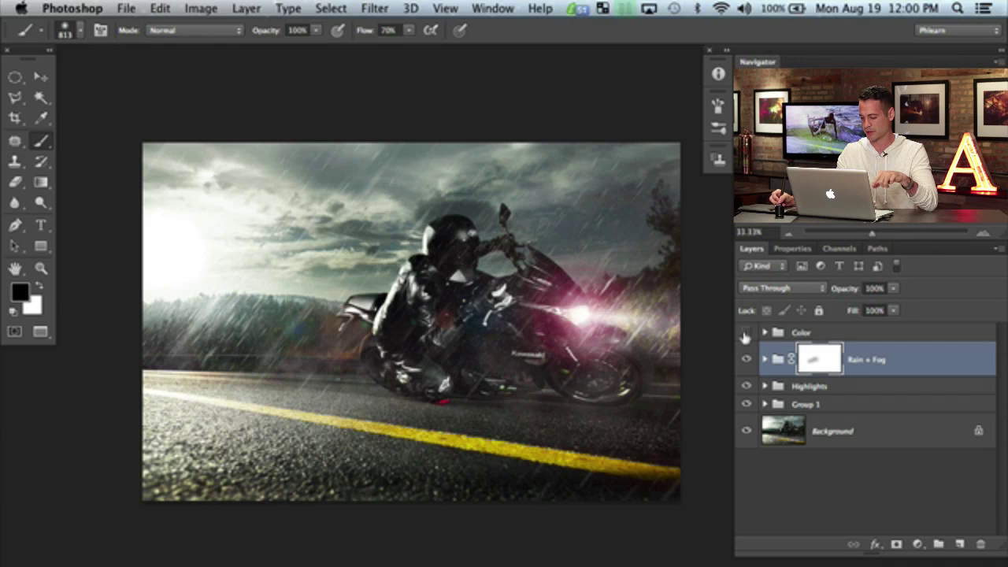
pyautogui.click(745, 335)
pyautogui.click(744, 336)
pyautogui.click(741, 337)
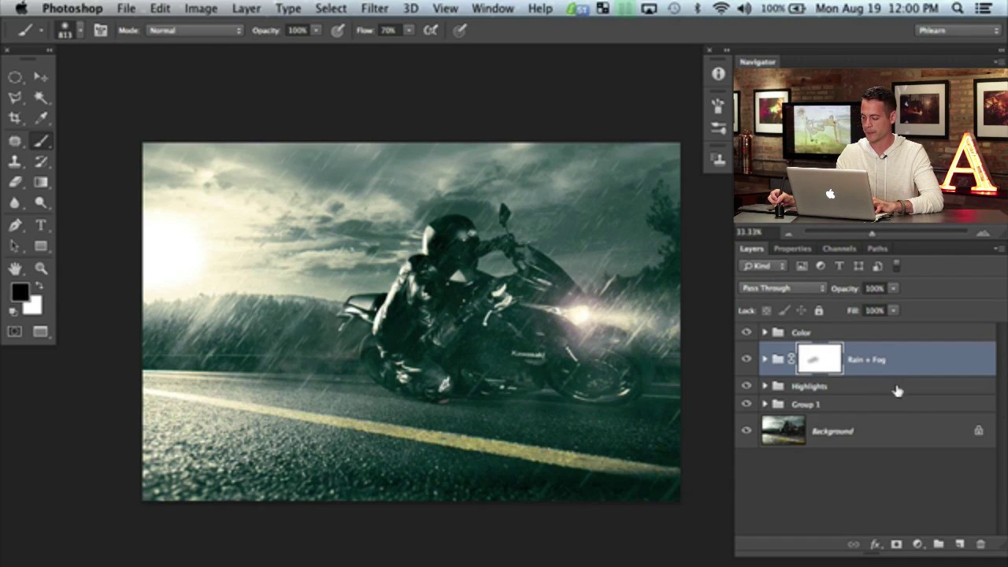
# Step: Add a Curves adjustment layer above the Rain + Fog group and pull the RGB curve's midpoint down to darken the image
pyautogui.moveTo(588, 405); pyautogui.dragTo(561, 400)
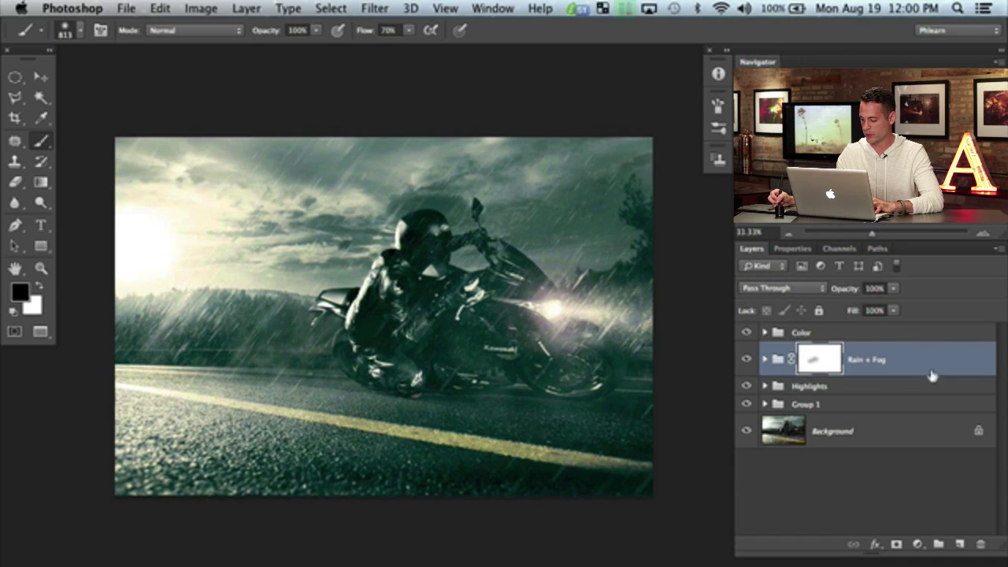
pyautogui.click(917, 544)
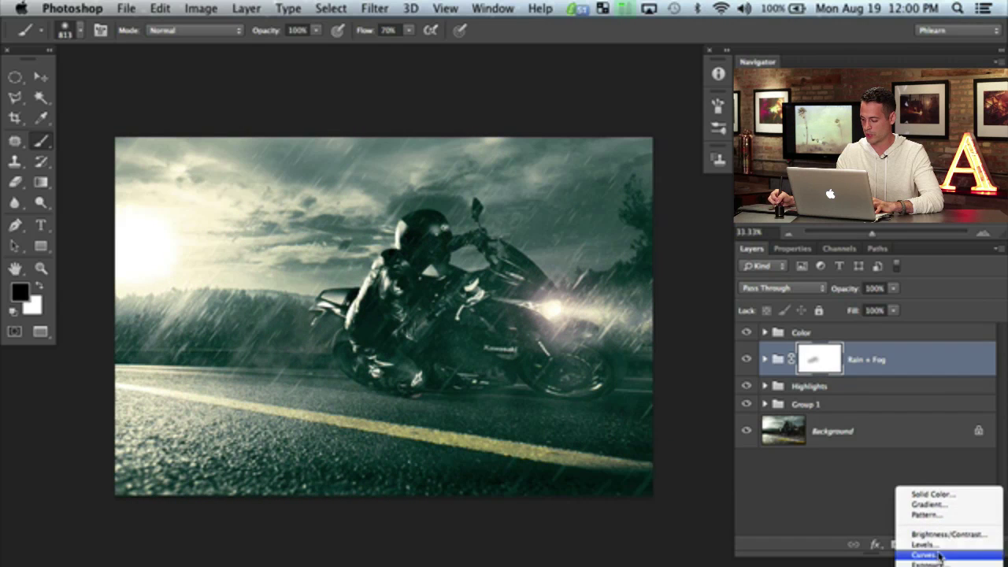
pyautogui.click(929, 555)
pyautogui.moveTo(855, 439); pyautogui.dragTo(897, 458)
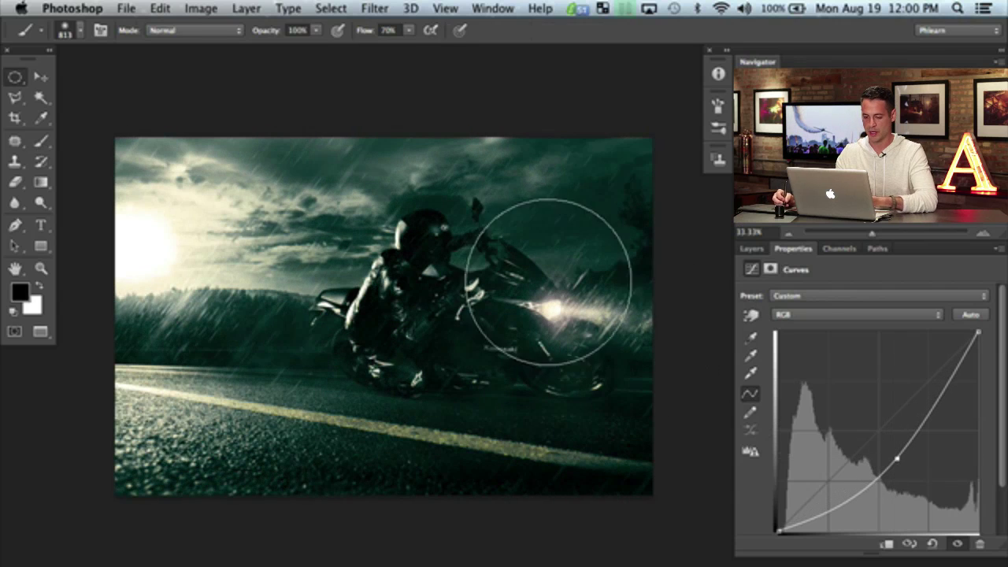
# Step: Lasso a loose freehand area across the sun, sky and rider, fill it with black on the Curves 3 mask, and deselect
pyautogui.press('m')
pyautogui.click(15, 97)
pyautogui.click(76, 94)
pyautogui.moveTo(219, 281)
pyautogui.mouseDown()
pyautogui.moveTo(285, 375)
pyautogui.moveTo(436, 392)
pyautogui.moveTo(555, 311)
pyautogui.moveTo(504, 241)
pyautogui.moveTo(275, 163)
pyautogui.mouseUp()
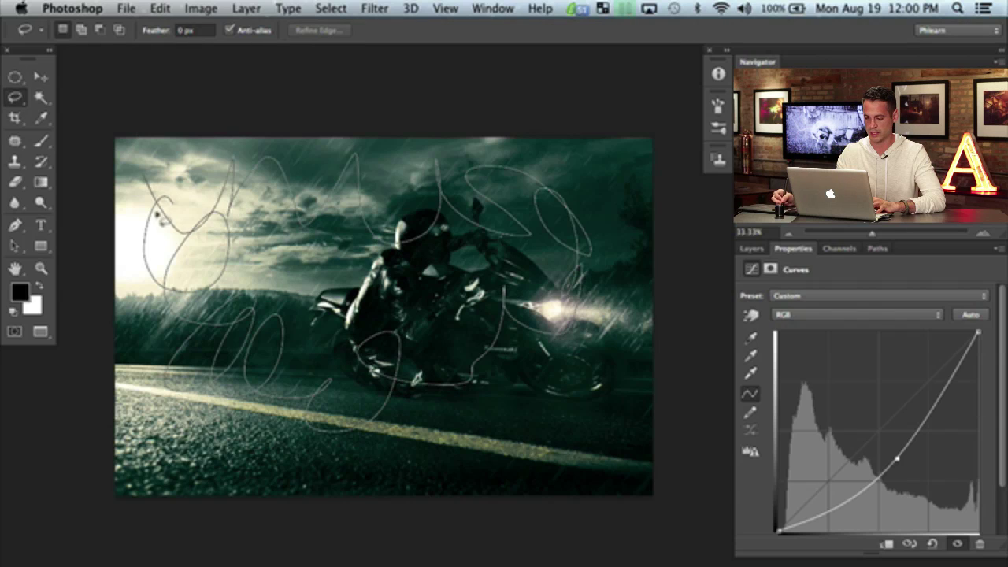
pyautogui.moveTo(160, 209); pyautogui.dragTo(157, 211)
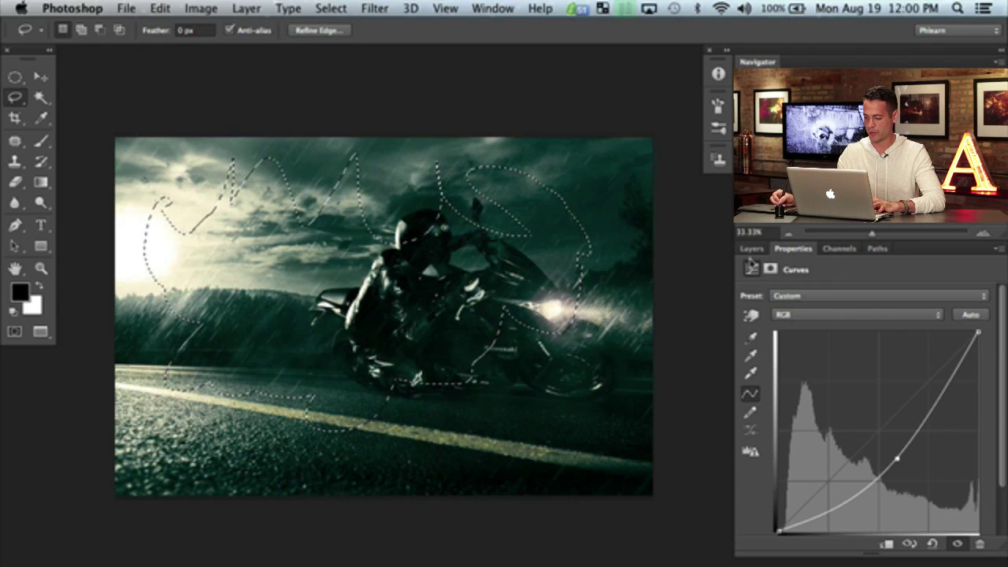
pyautogui.click(751, 249)
pyautogui.hotkey('alt', 'BackSpace')
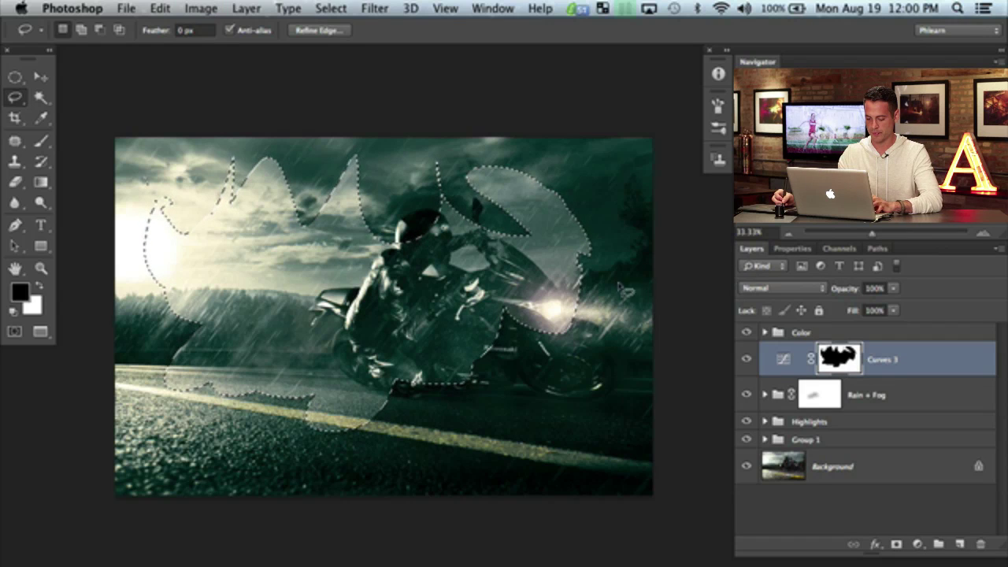
pyautogui.press('super+d')
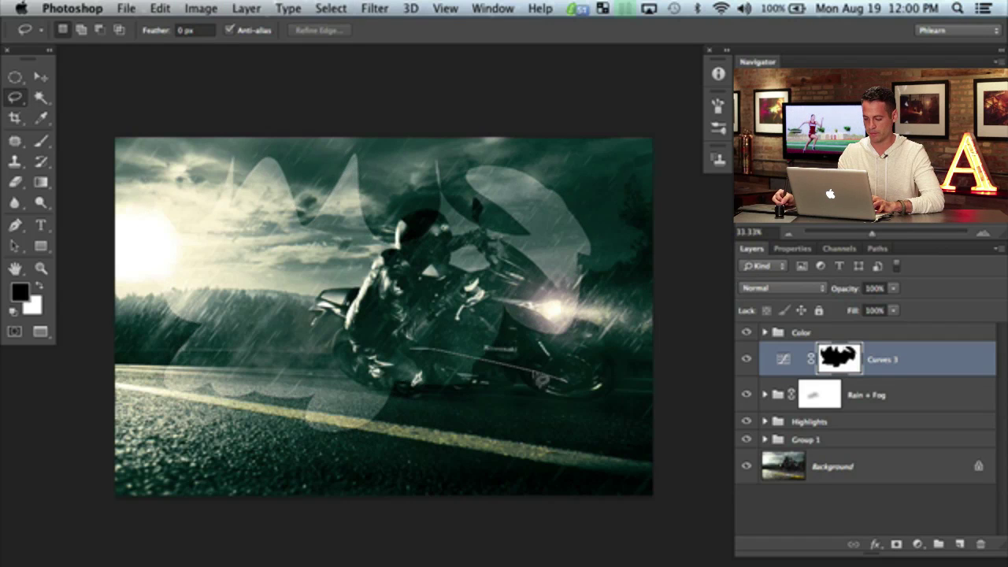
# Step: Lasso a jagged area around the headlight and front wheel, fill it with black on the Curves 3 mask, and check the effect
pyautogui.moveTo(583, 385)
pyautogui.mouseDown()
pyautogui.moveTo(613, 314)
pyautogui.moveTo(673, 270)
pyautogui.moveTo(586, 224)
pyautogui.moveTo(656, 253)
pyautogui.moveTo(551, 236)
pyautogui.mouseUp()
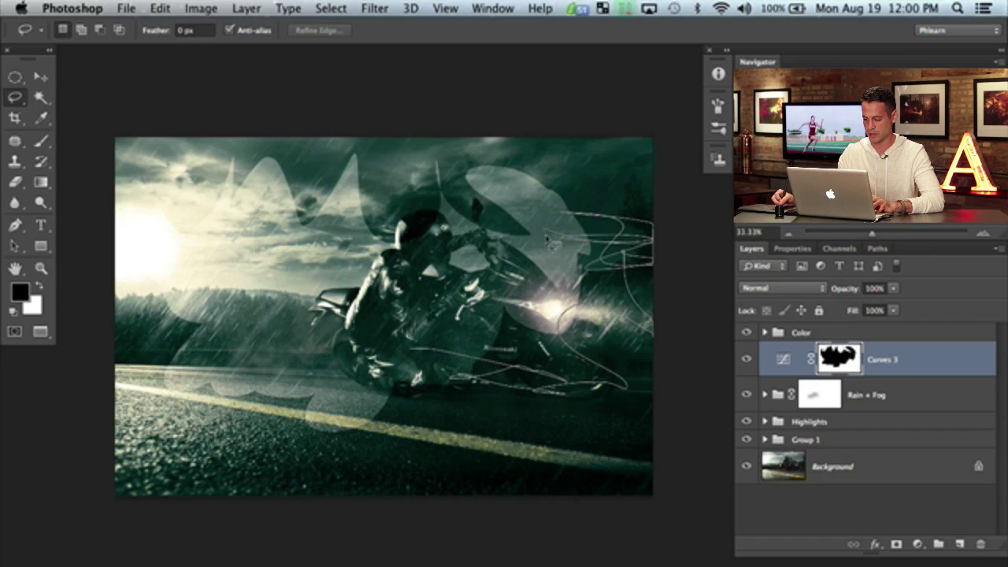
pyautogui.moveTo(611, 379)
pyautogui.mouseDown()
pyautogui.moveTo(543, 377)
pyautogui.moveTo(488, 354)
pyautogui.moveTo(453, 276)
pyautogui.mouseUp()
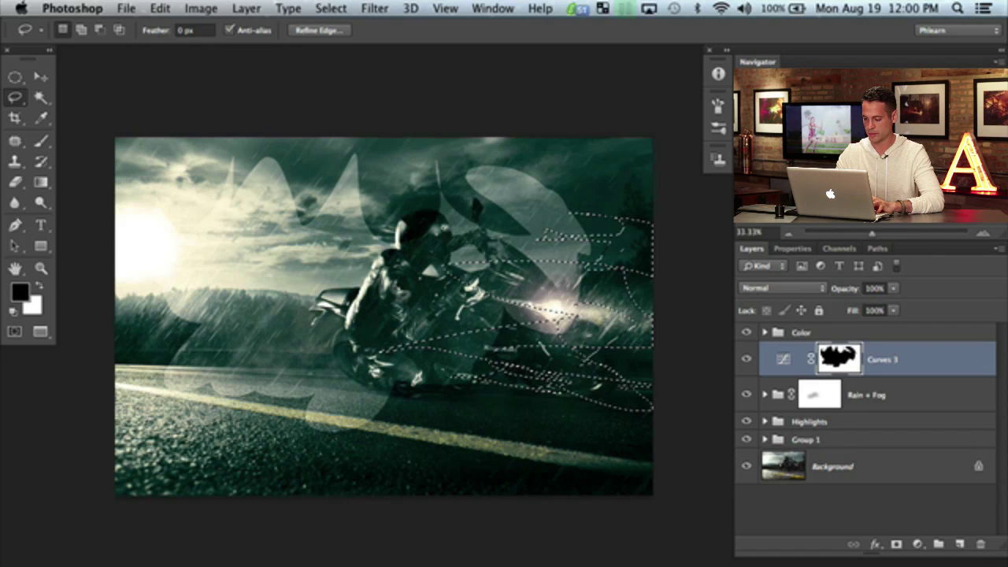
pyautogui.hotkey('alt', 'BackSpace')
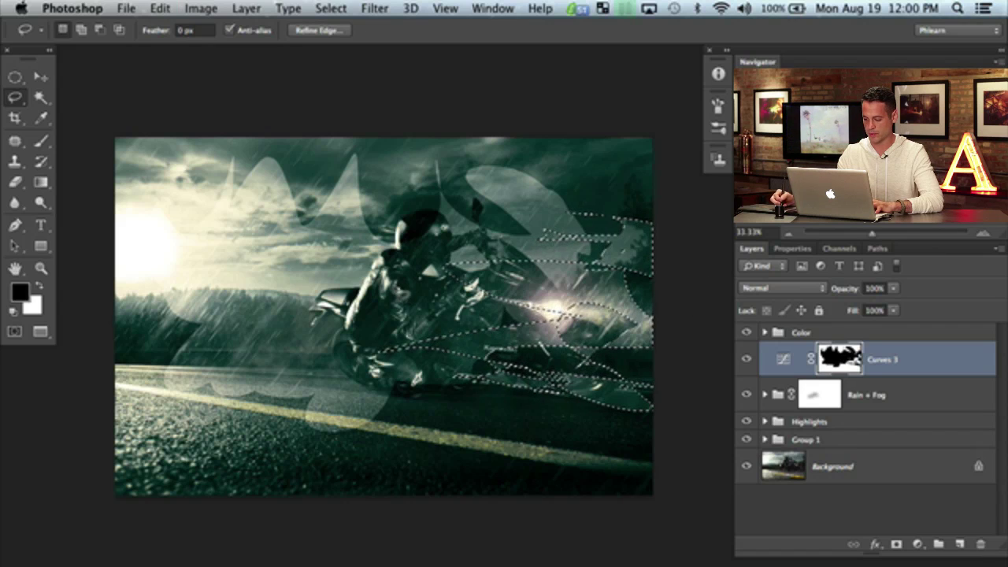
pyautogui.press('super+d')
pyautogui.click(746, 358)
pyautogui.click(746, 358)
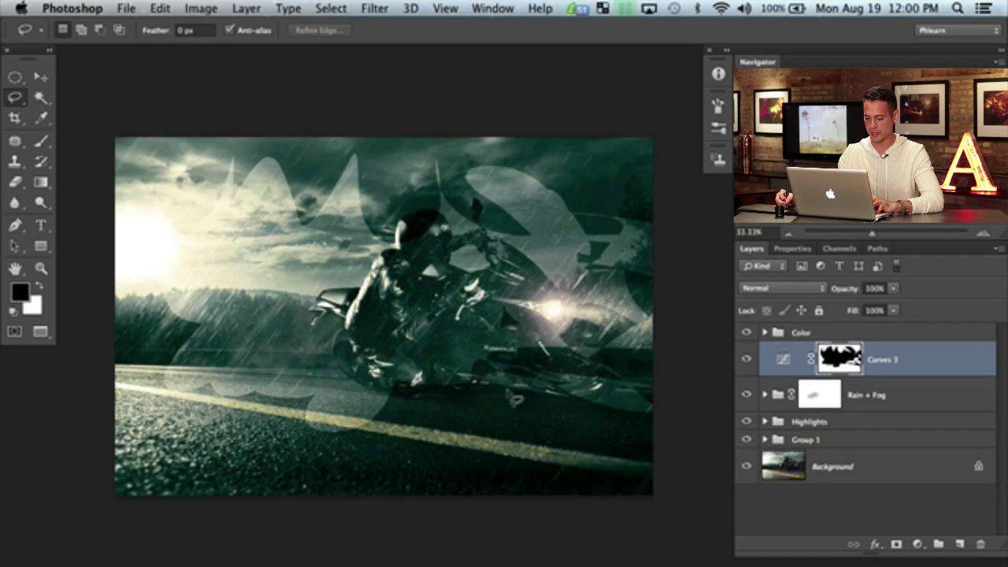
# Step: Lasso additional jagged shapes across the sky and road, fill them with black on the Curves 3 mask, and deselect
pyautogui.moveTo(230, 374)
pyautogui.mouseDown()
pyautogui.moveTo(305, 354)
pyautogui.moveTo(346, 458)
pyautogui.moveTo(419, 460)
pyautogui.moveTo(445, 387)
pyautogui.moveTo(539, 469)
pyautogui.moveTo(436, 272)
pyautogui.moveTo(586, 165)
pyautogui.moveTo(301, 274)
pyautogui.moveTo(324, 170)
pyautogui.moveTo(207, 250)
pyautogui.moveTo(169, 234)
pyautogui.mouseUp()
pyautogui.press('super+BackSpace')
pyautogui.press('super+z')
pyautogui.hotkey('alt', 'BackSpace')
pyautogui.press('super+d')
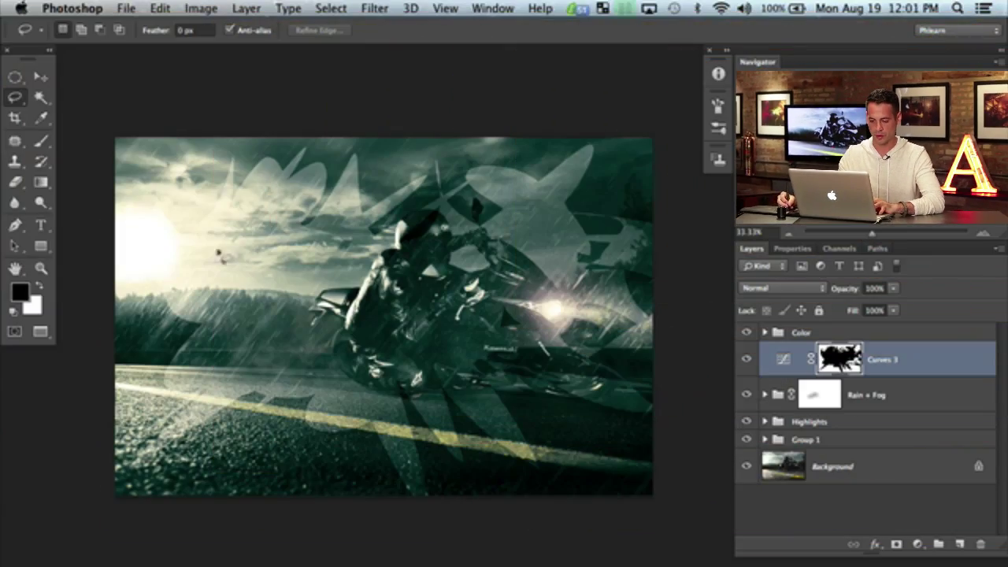
# Step: Lasso the area around the sun and the image's left edge, fill it with black on the Curves 3 mask, and deselect
pyautogui.moveTo(133, 300); pyautogui.dragTo(164, 261)
pyautogui.hotkey('alt', 'BackSpace')
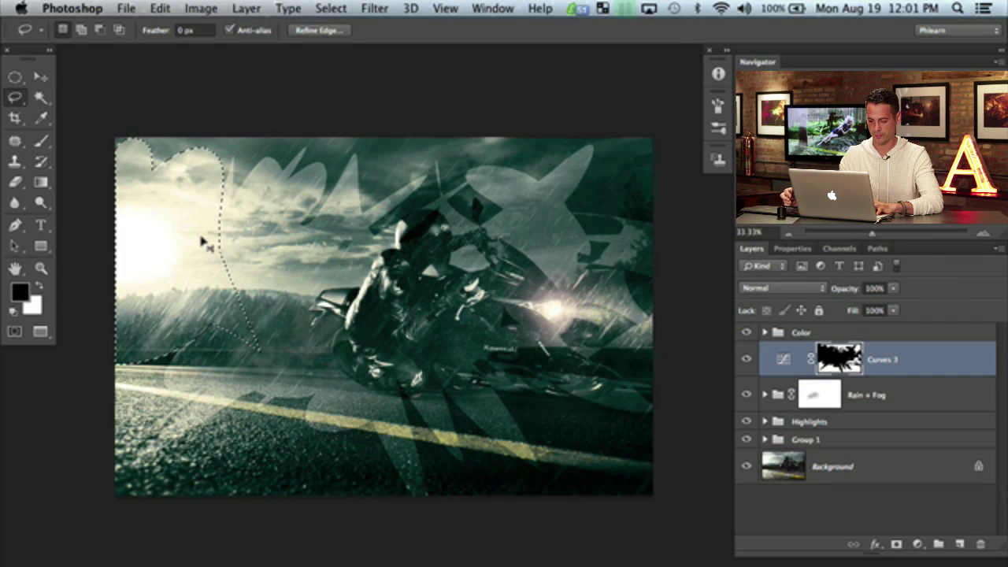
pyautogui.press('super+d')
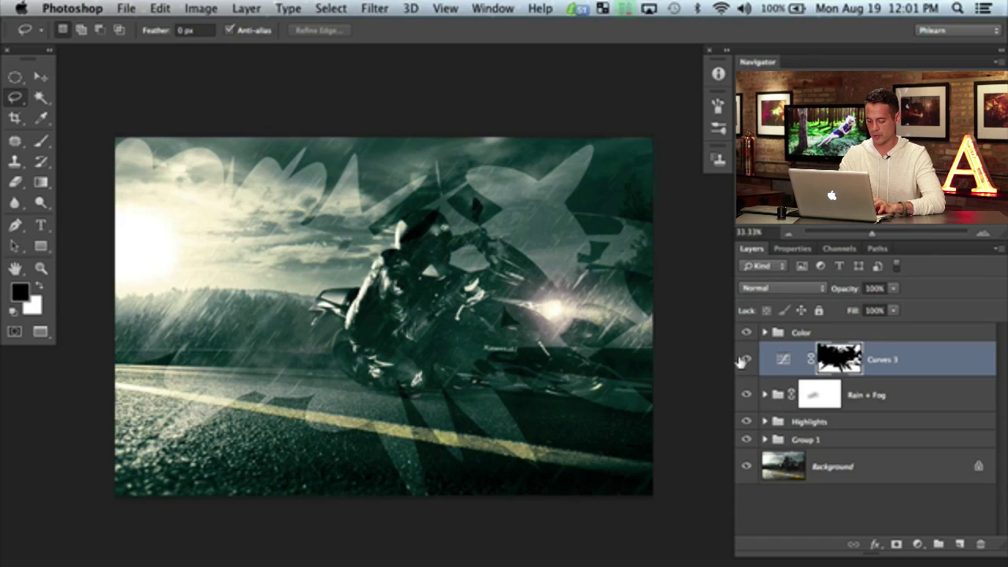
# Step: Apply a Gaussian Blur with a 153-pixel radius to the Curves 3 mask
pyautogui.press('super+alt+f')
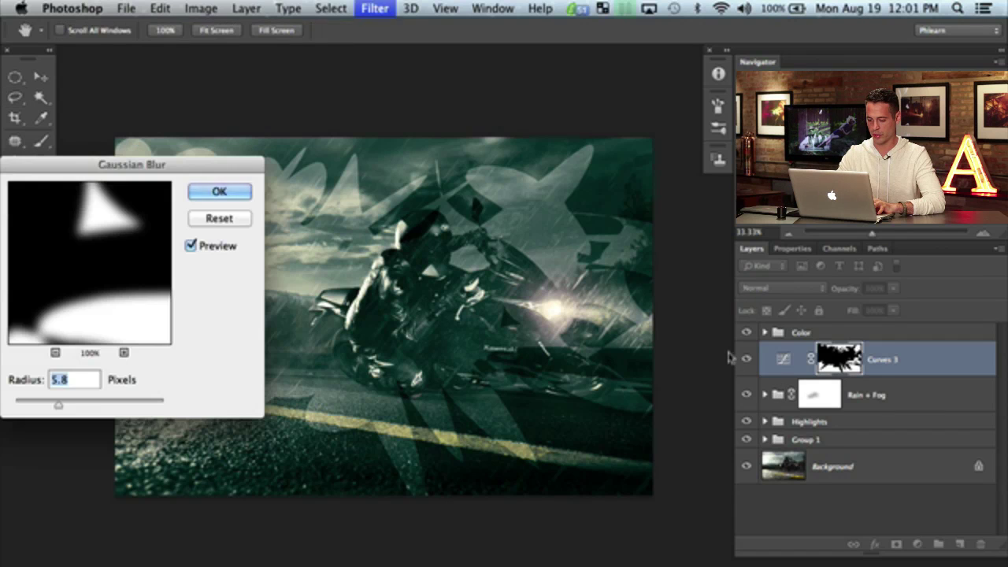
pyautogui.press('Escape')
pyautogui.click(374, 8)
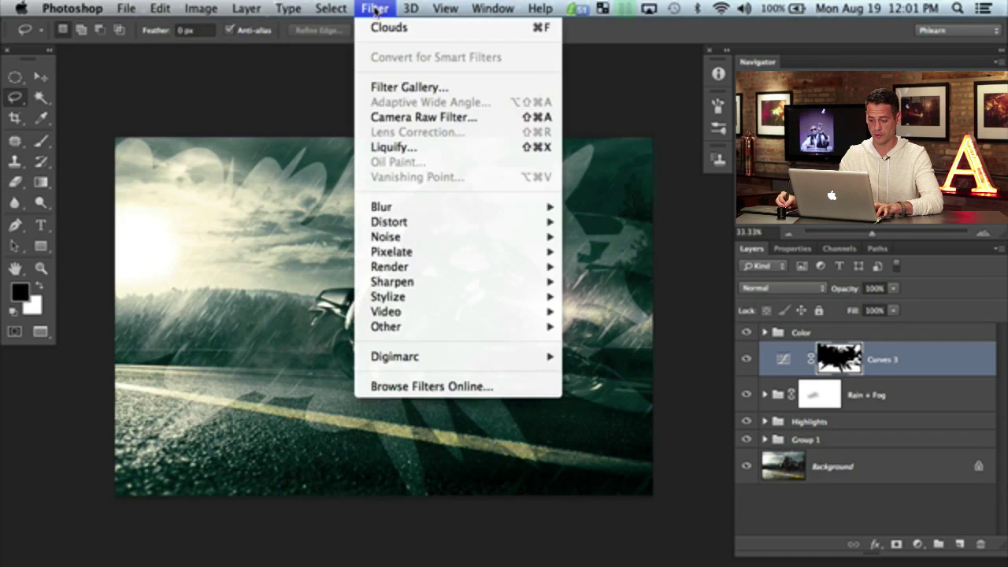
pyautogui.moveTo(432, 207)
pyautogui.click(641, 334)
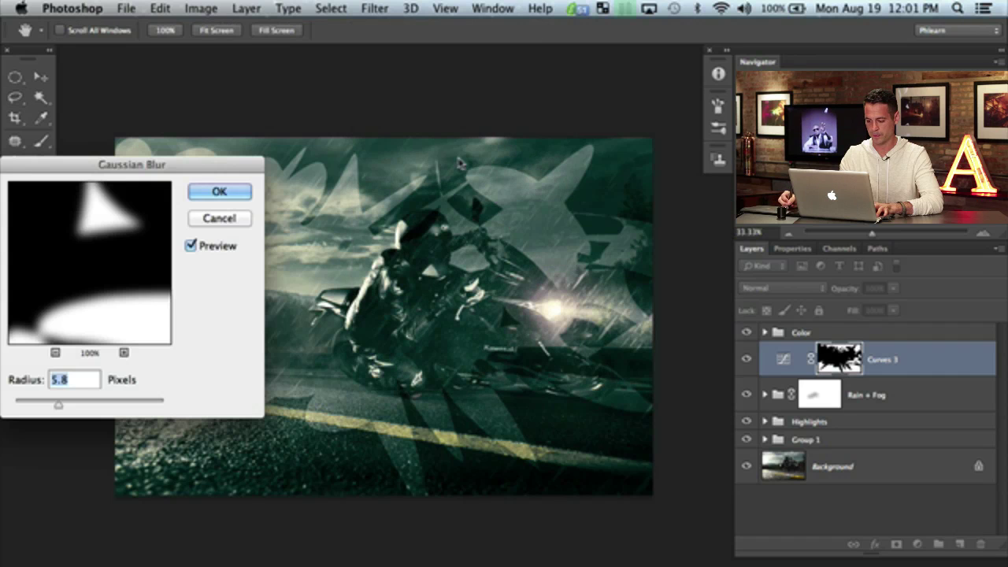
pyautogui.moveTo(70, 406); pyautogui.dragTo(123, 406)
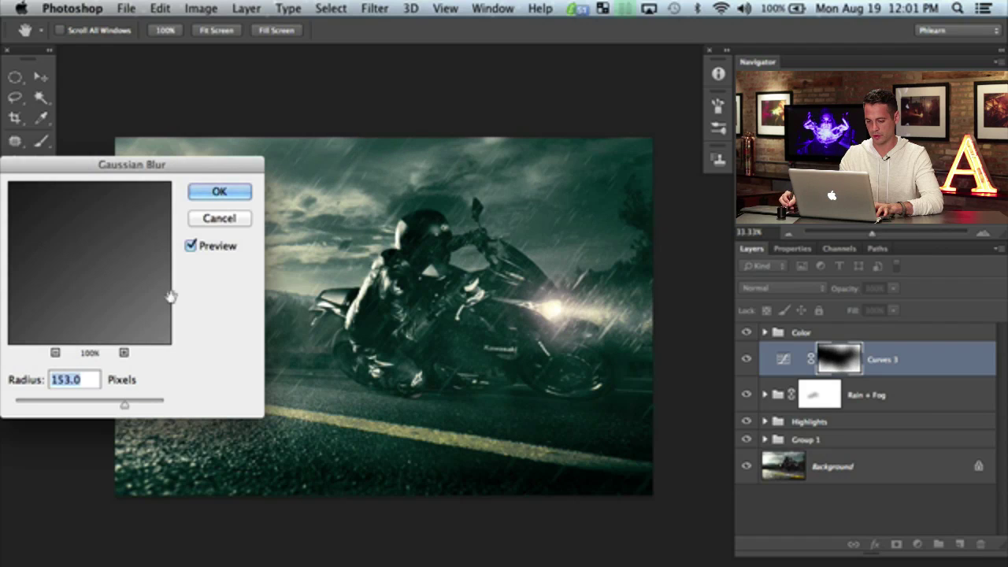
pyautogui.click(229, 192)
# Step: Compare the image with and without the Curves 3 darkening
pyautogui.click(746, 359)
pyautogui.click(746, 360)
pyautogui.click(746, 360)
pyautogui.click(744, 360)
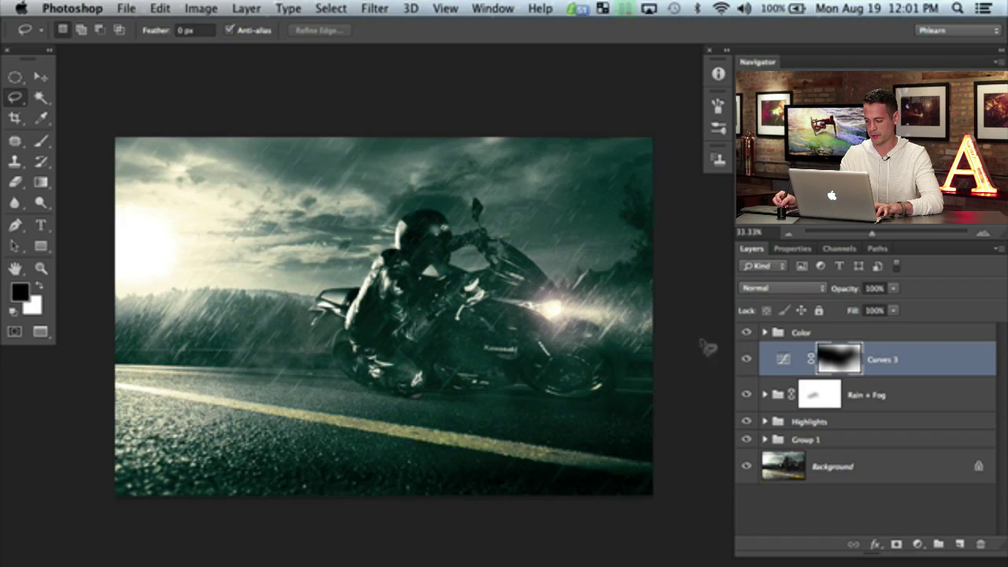
pyautogui.click(746, 362)
pyautogui.click(746, 362)
pyautogui.click(746, 362)
pyautogui.click(746, 362)
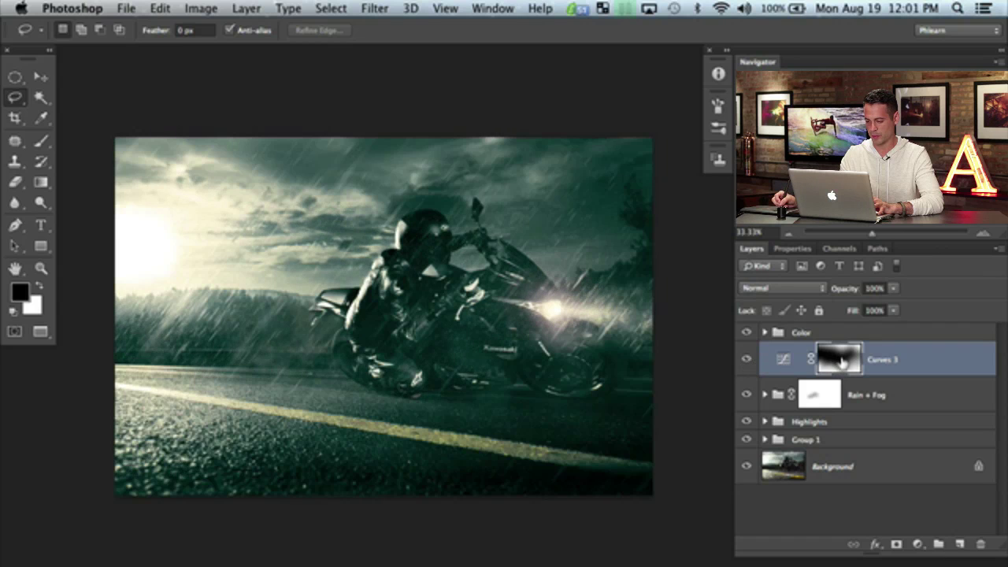
# Step: View the blurred Curves 3 mask on its own, return to the image, and recheck the vignette by toggling the layer
pyautogui.keyDown('alt'); pyautogui.click(841, 363); pyautogui.keyUp('alt')
pyautogui.keyDown('alt'); pyautogui.click(839, 364); pyautogui.keyUp('alt')
pyautogui.click(746, 362)
pyautogui.click(746, 362)
pyautogui.click(746, 362)
pyautogui.click(746, 362)
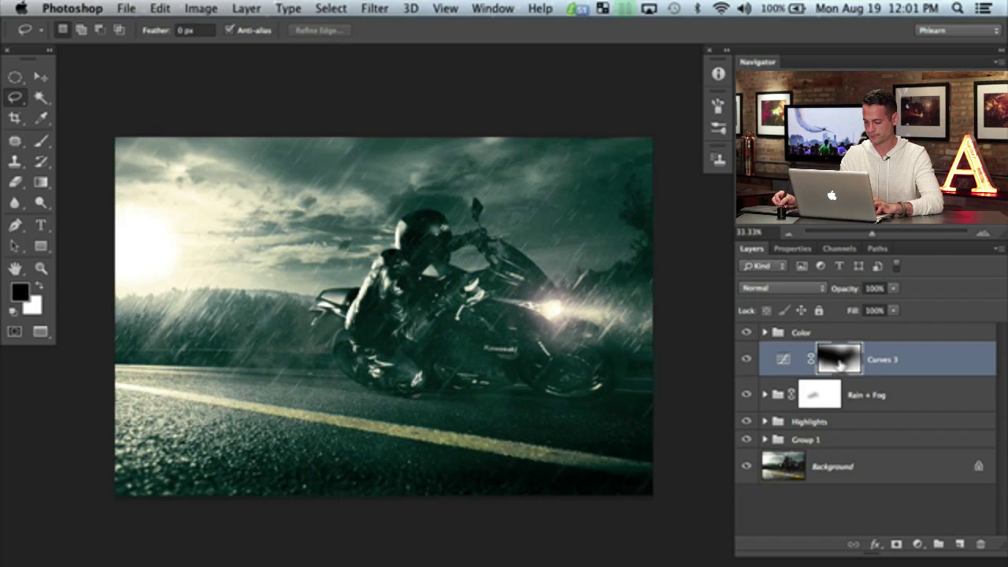
# Step: Add a brightening Curves adjustment layer above Curves 3 and invert its mask to black
pyautogui.moveTo(529, 403); pyautogui.dragTo(525, 398)
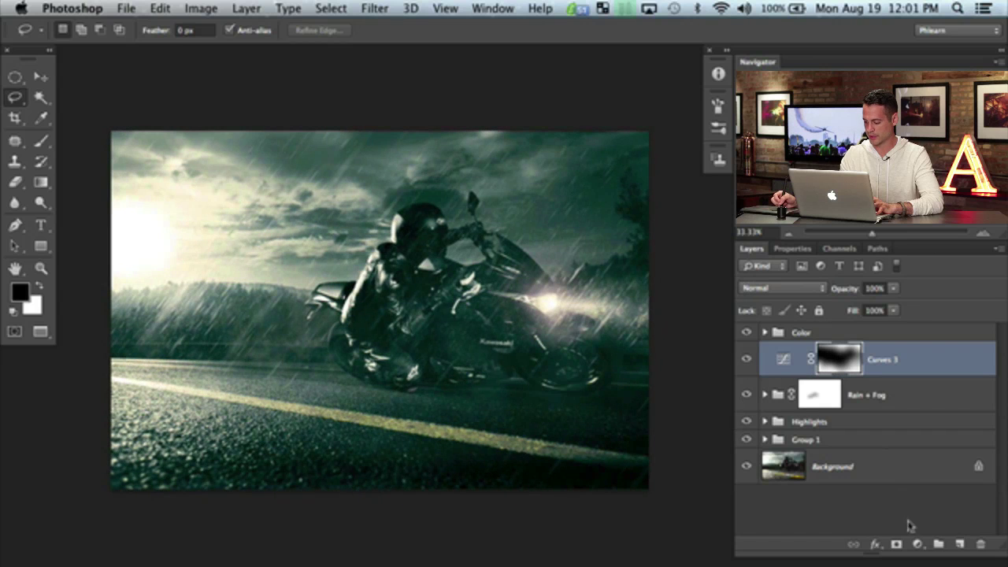
pyautogui.click(918, 545)
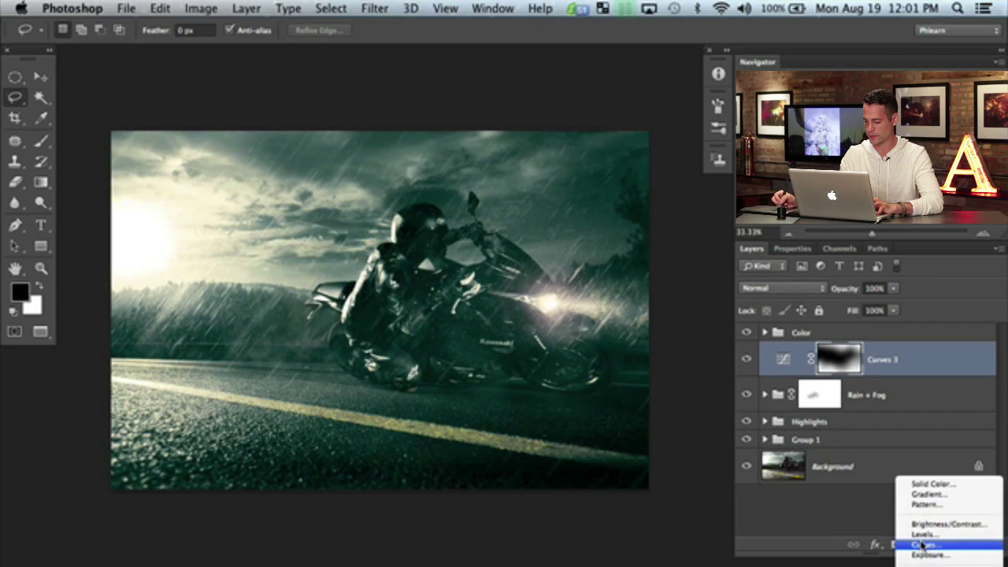
pyautogui.click(921, 540)
pyautogui.moveTo(874, 435); pyautogui.dragTo(864, 412)
pyautogui.click(735, 248)
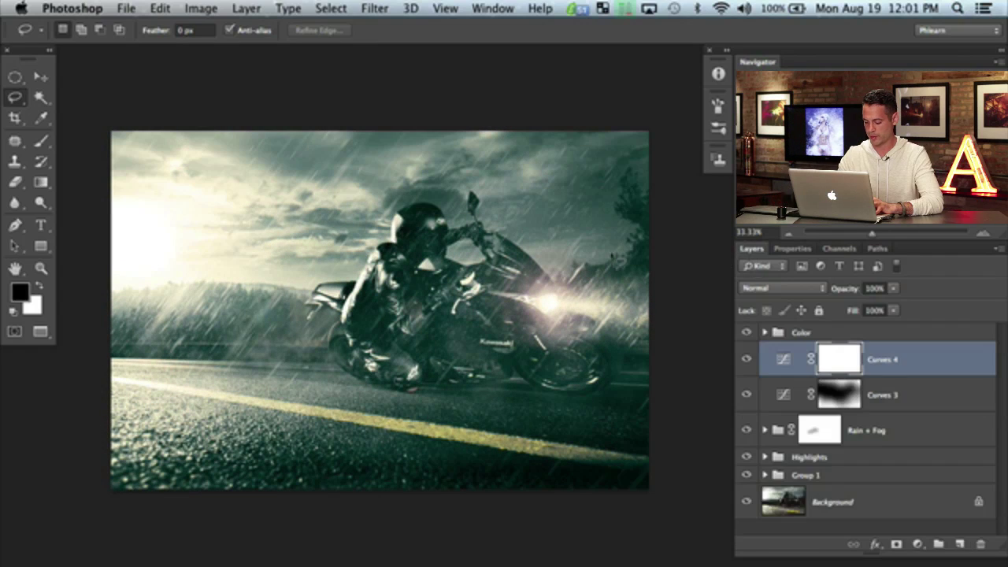
pyautogui.press('super+i')
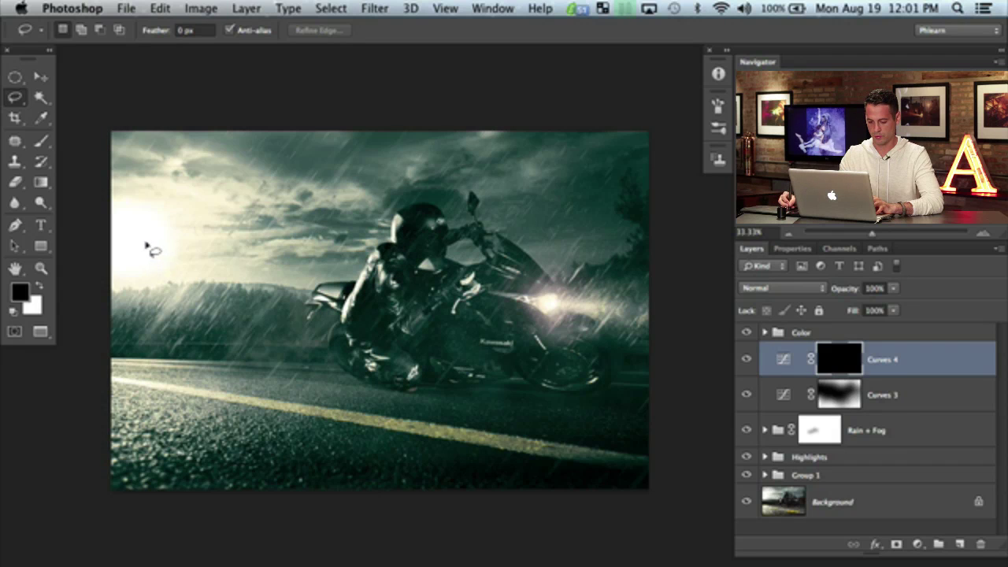
# Step: Lasso irregular areas around the sun and the motorcycle's headlight, fill them with white on the Curves 4 mask, and deselect
pyautogui.moveTo(176, 203)
pyautogui.mouseDown()
pyautogui.moveTo(211, 250)
pyautogui.moveTo(252, 221)
pyautogui.moveTo(279, 294)
pyautogui.moveTo(314, 242)
pyautogui.mouseUp()
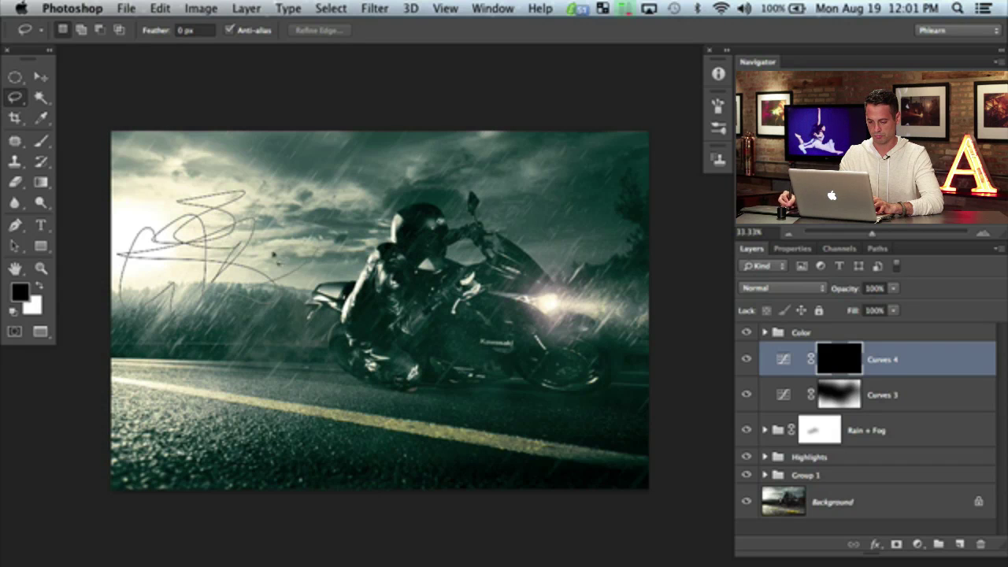
pyautogui.moveTo(142, 281)
pyautogui.mouseDown()
pyautogui.moveTo(157, 260)
pyautogui.moveTo(126, 276)
pyautogui.moveTo(236, 283)
pyautogui.moveTo(213, 297)
pyautogui.mouseUp()
pyautogui.press('shift')
pyautogui.moveTo(252, 203); pyautogui.dragTo(259, 189)
pyautogui.moveTo(129, 236)
pyautogui.mouseDown()
pyautogui.moveTo(171, 177)
pyautogui.moveTo(175, 224)
pyautogui.mouseUp()
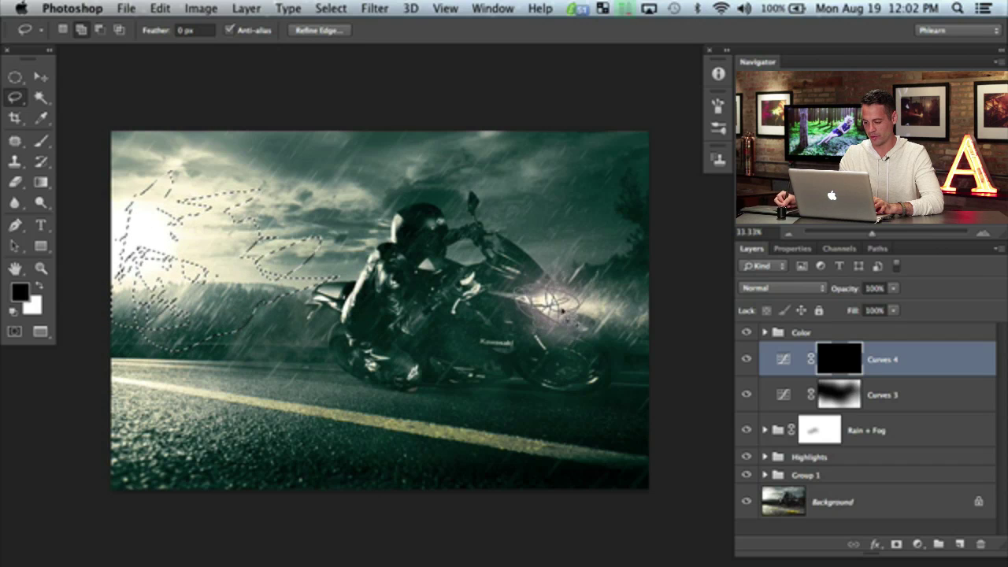
pyautogui.moveTo(644, 333); pyautogui.dragTo(647, 329)
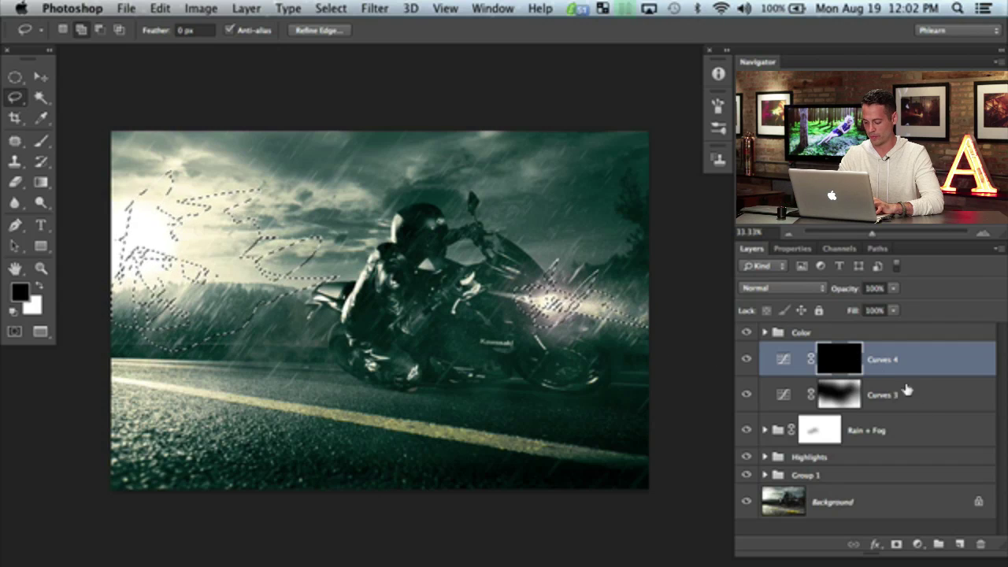
pyautogui.press('super+BackSpace')
pyautogui.press('super+d')
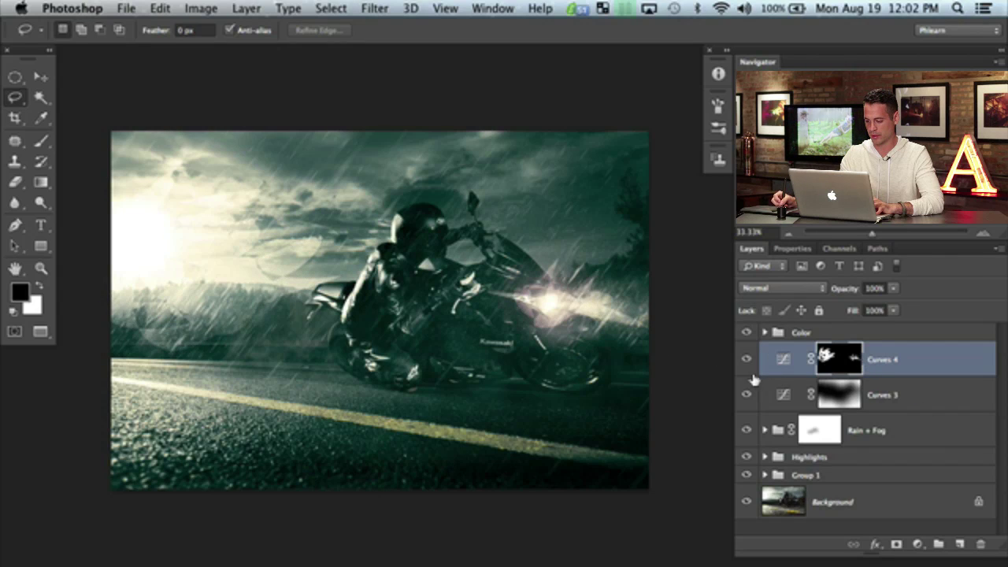
# Step: Check the Curves 4 brightening, then soften its mask with a Gaussian Blur of 97.2 pixels
pyautogui.click(745, 359)
pyautogui.click(745, 359)
pyautogui.click(745, 359)
pyautogui.click(746, 359)
pyautogui.press('super+alt+f')
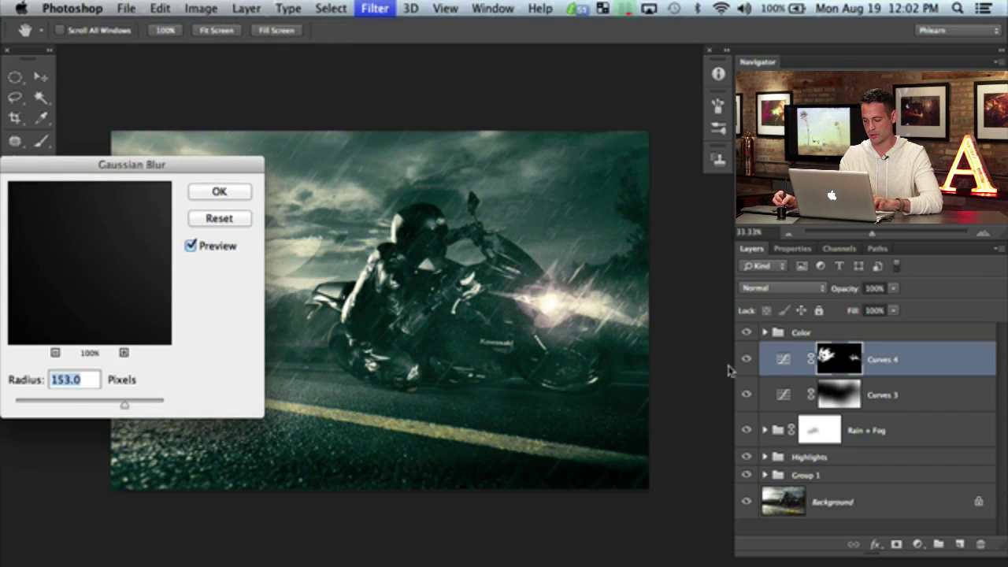
pyautogui.moveTo(91, 405); pyautogui.dragTo(113, 406)
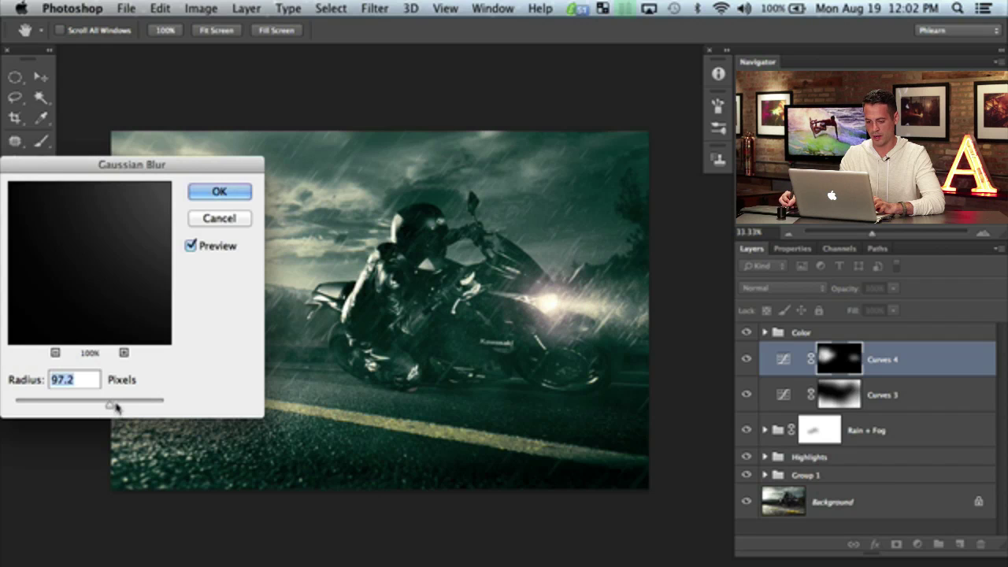
pyautogui.click(219, 192)
# Step: Compare the image with and without the blurred Curves 4 brightening
pyautogui.click(746, 361)
pyautogui.click(746, 360)
pyautogui.click(746, 361)
pyautogui.click(746, 360)
pyautogui.click(747, 360)
pyautogui.click(746, 360)
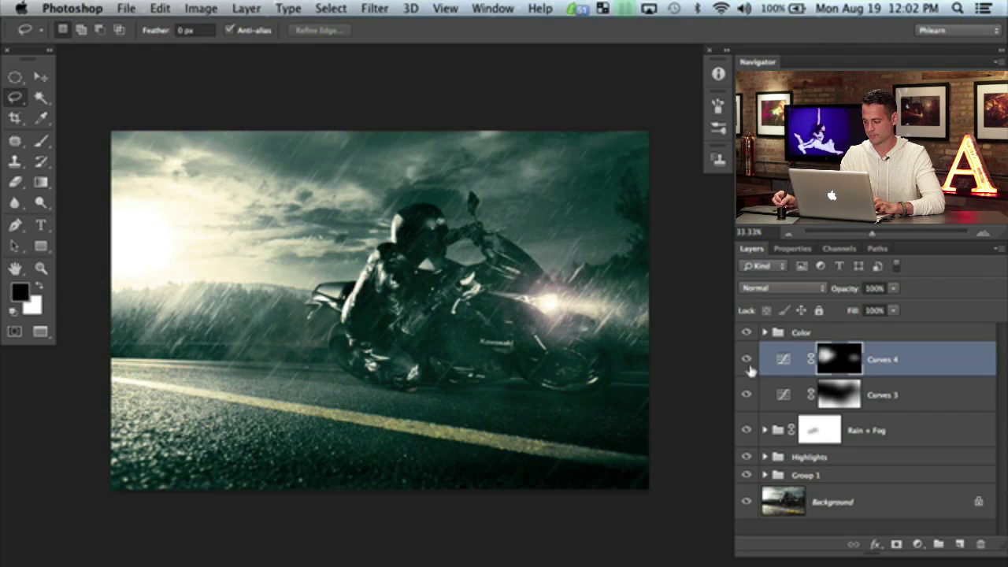
# Step: Group the Curves 3 and Curves 4 layers and check the group's combined effect on the image
pyautogui.keyDown('shift'); pyautogui.click(892, 401); pyautogui.keyUp('shift')
pyautogui.press('super+g')
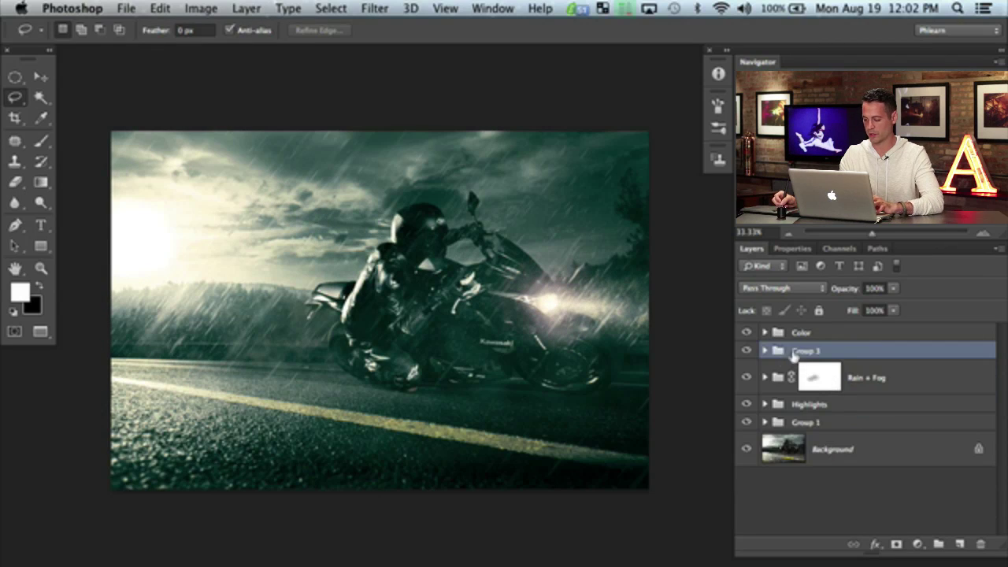
pyautogui.click(746, 352)
pyautogui.click(746, 352)
pyautogui.click(746, 353)
pyautogui.click(746, 352)
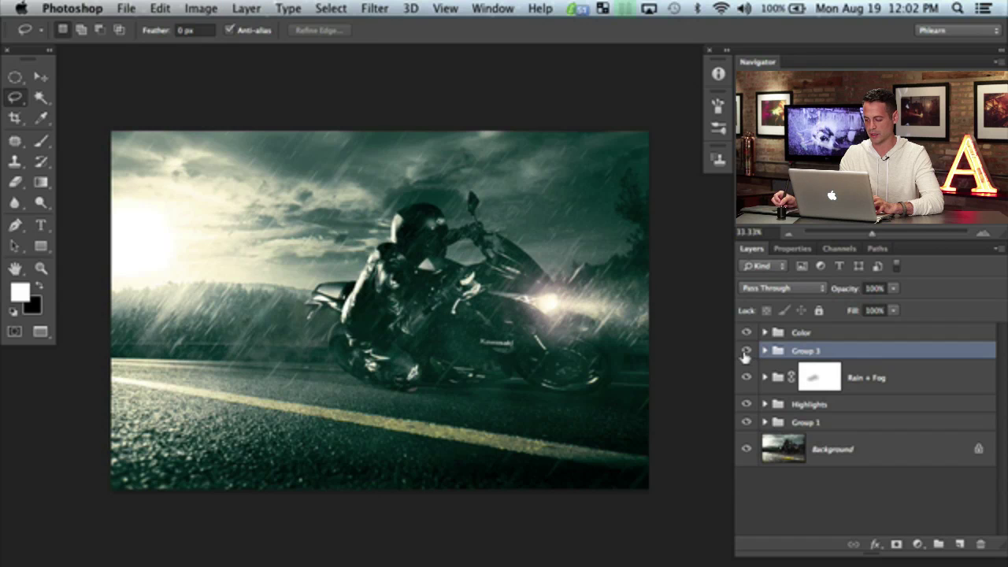
# Step: Set the new Curves group's opacity to 75% and compare the image with and without it
pyautogui.write('75')
pyautogui.press('Return')
pyautogui.click(747, 351)
pyautogui.click(747, 351)
pyautogui.click(746, 351)
pyautogui.click(747, 351)
# Step: Rename the Curves group as Vignette
pyautogui.doubleClick(806, 350)
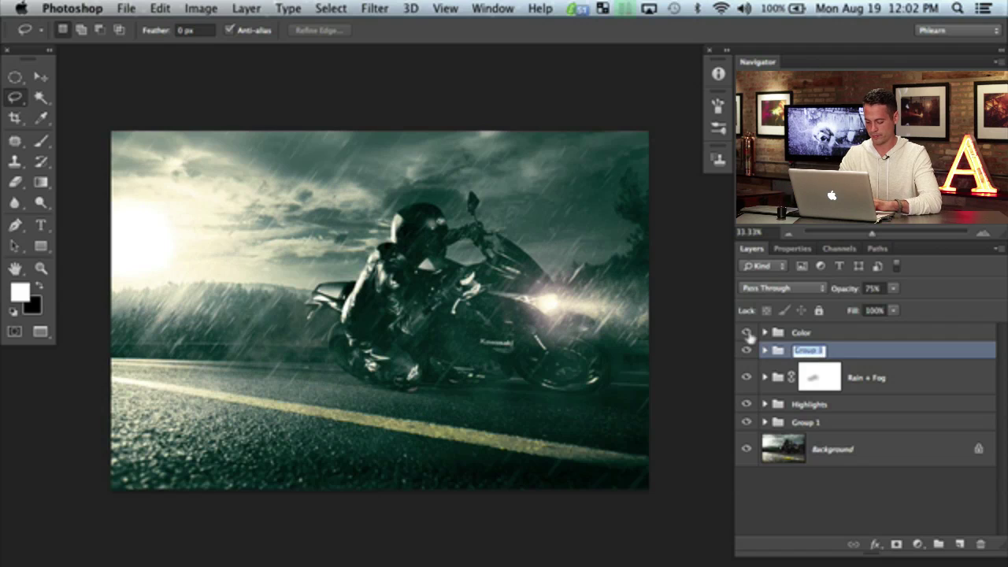
pyautogui.write('Vignette')
pyautogui.press('Return')
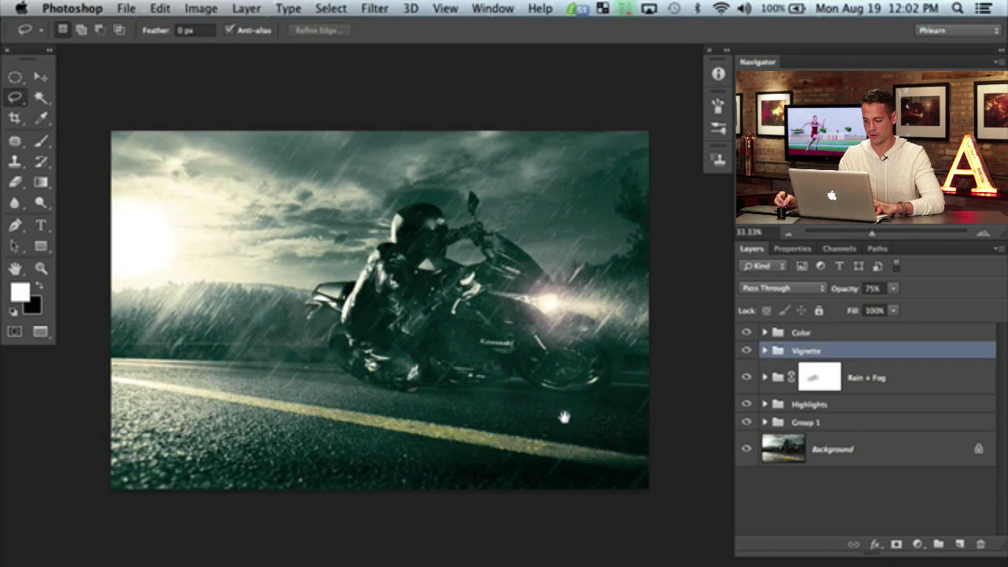
pyautogui.moveTo(558, 415); pyautogui.dragTo(551, 400)
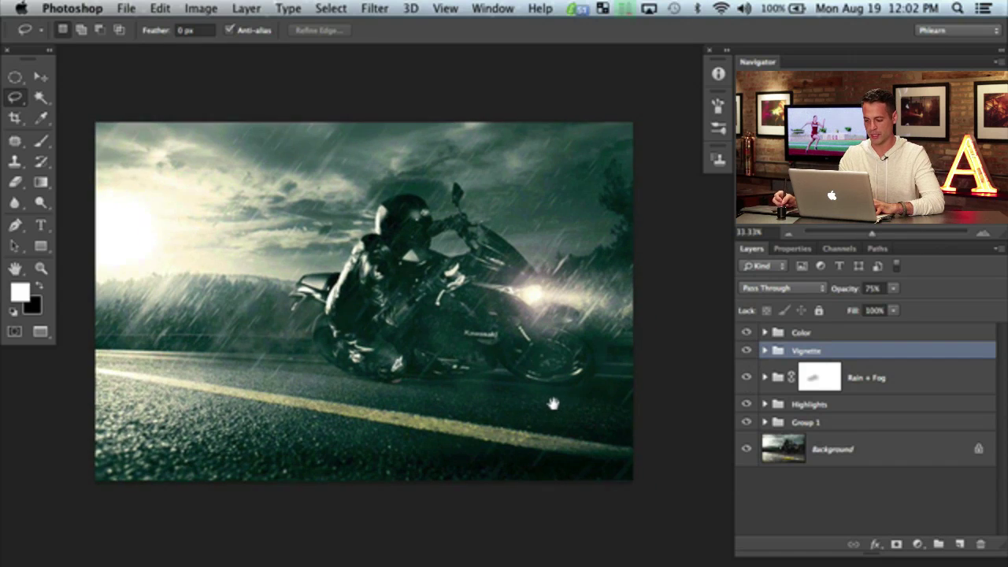
# Step: Add a Levels adjustment above Hue/Saturation 1 in the Color group and set the Blue channel's output levels to 10 and 236
pyautogui.click(764, 332)
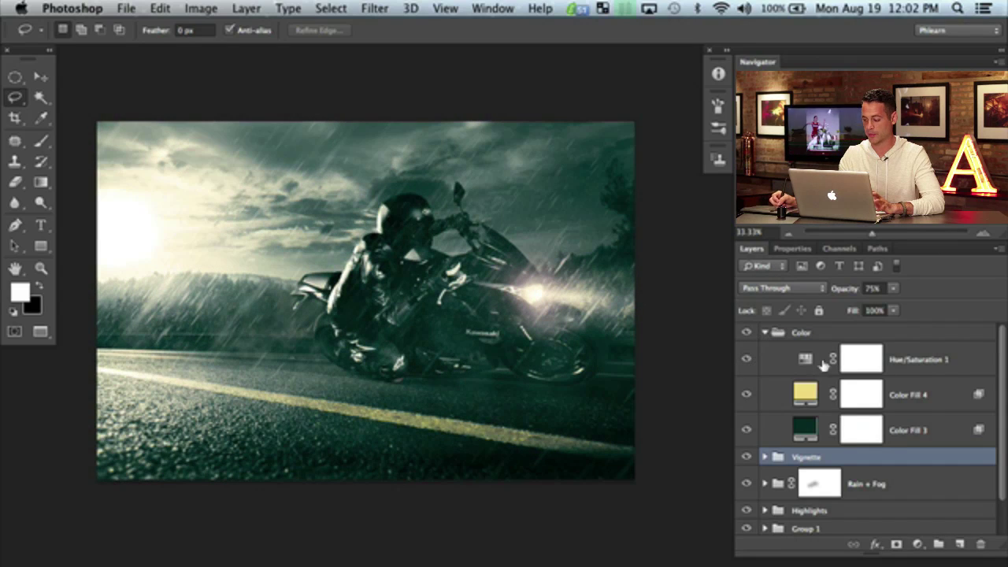
pyautogui.click(945, 363)
pyautogui.click(917, 544)
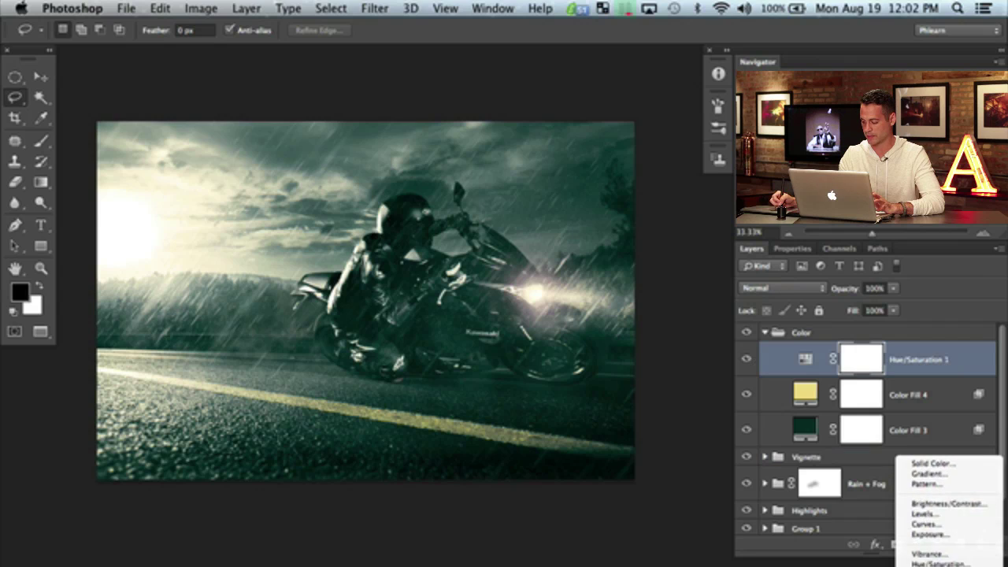
pyautogui.click(923, 513)
pyautogui.click(787, 322)
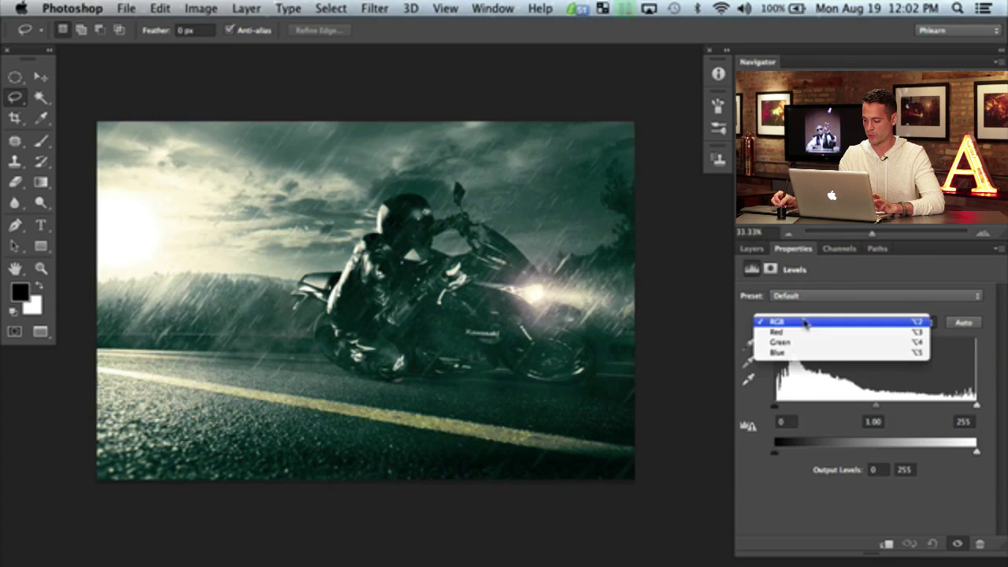
pyautogui.click(778, 352)
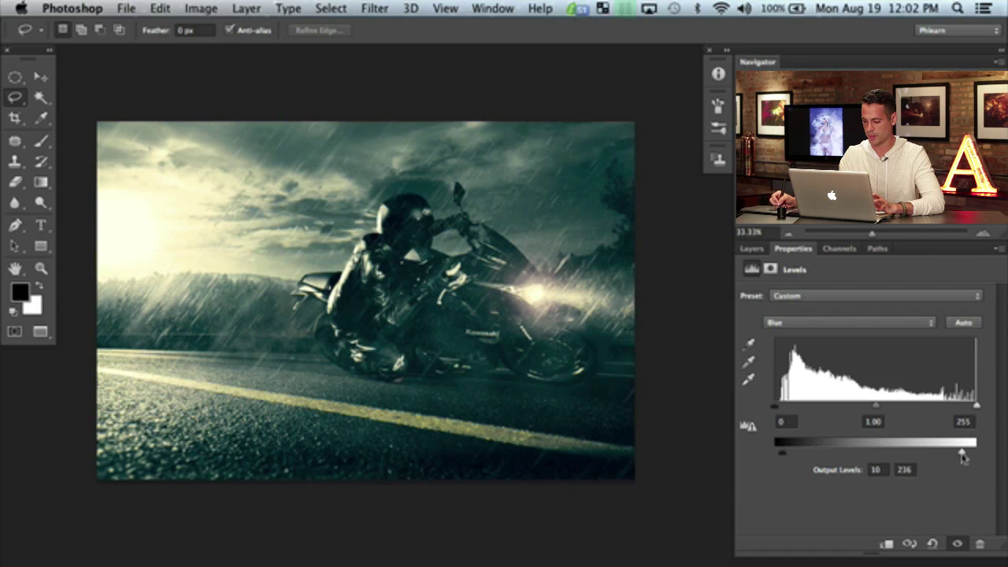
# Step: Set the Green channel's black output level to 2 in the Levels adjustment
pyautogui.click(777, 319)
pyautogui.click(778, 311)
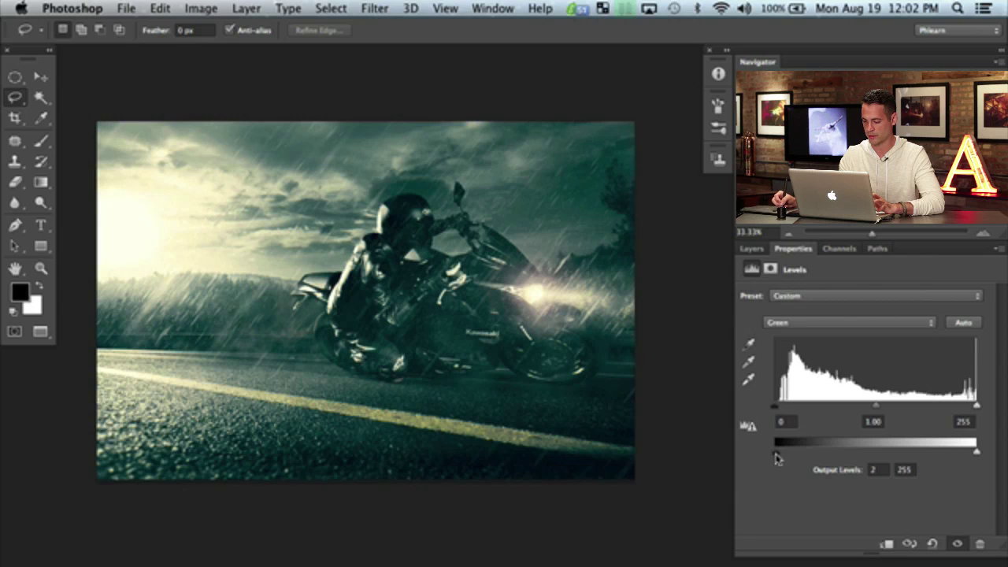
pyautogui.click(752, 249)
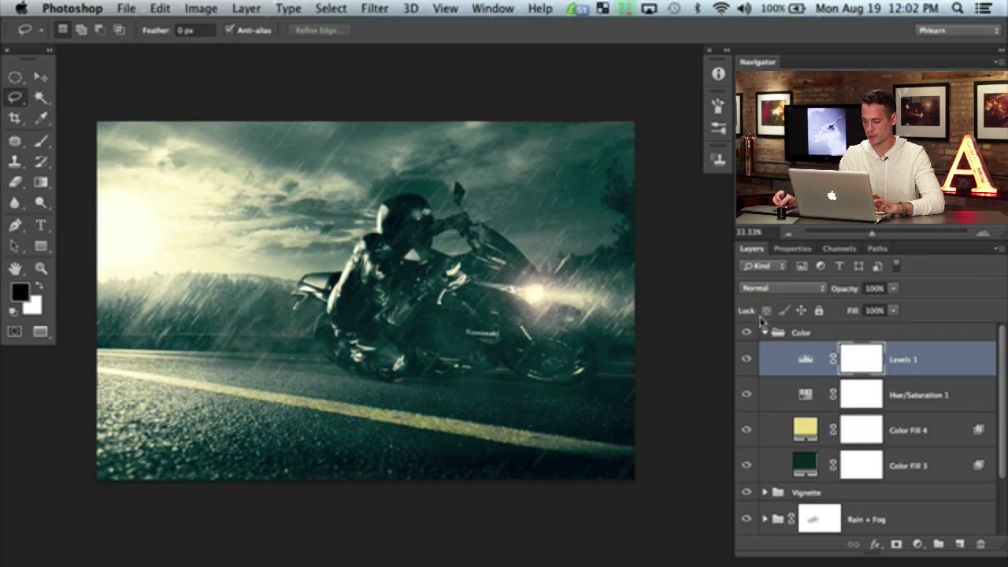
# Step: Compare the image with and without the Levels 1 color shift
pyautogui.click(745, 362)
pyautogui.click(745, 362)
pyautogui.click(746, 362)
pyautogui.click(746, 363)
pyautogui.click(746, 363)
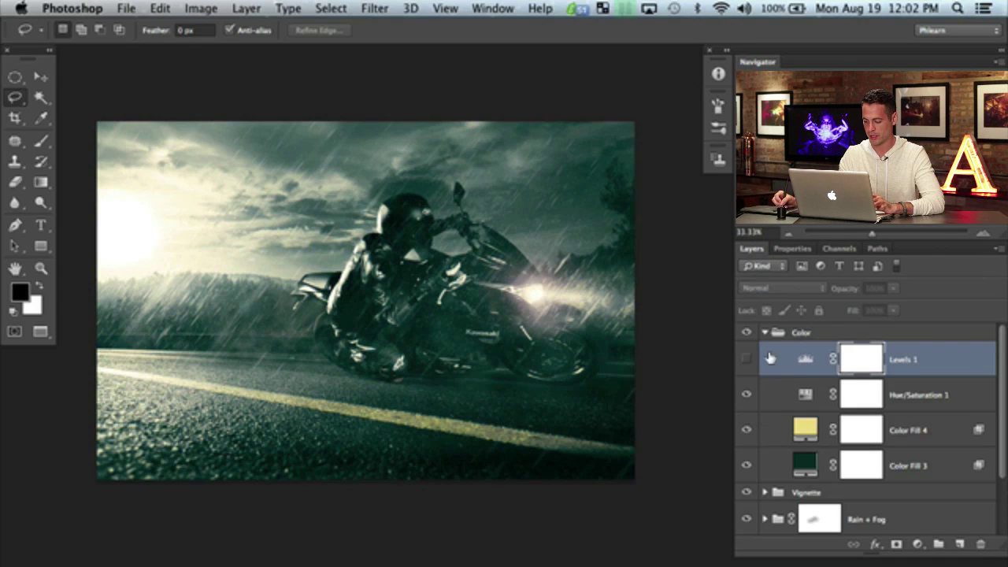
pyautogui.click(745, 359)
pyautogui.click(746, 362)
pyautogui.click(745, 362)
pyautogui.click(745, 362)
pyautogui.click(745, 362)
pyautogui.click(745, 363)
pyautogui.click(745, 362)
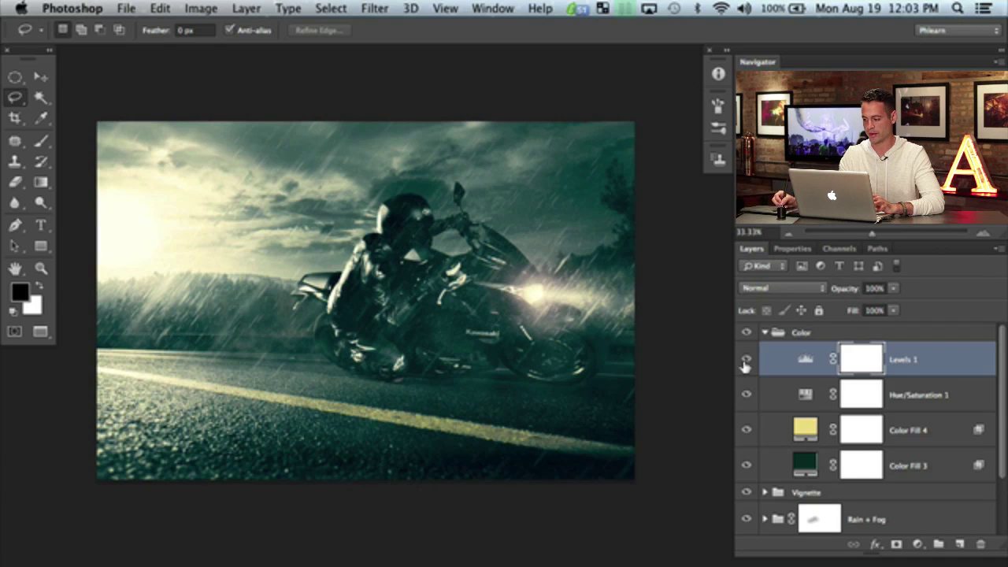
# Step: Collapse the Color group and compare the finished composite with the original Background photo
pyautogui.click(767, 334)
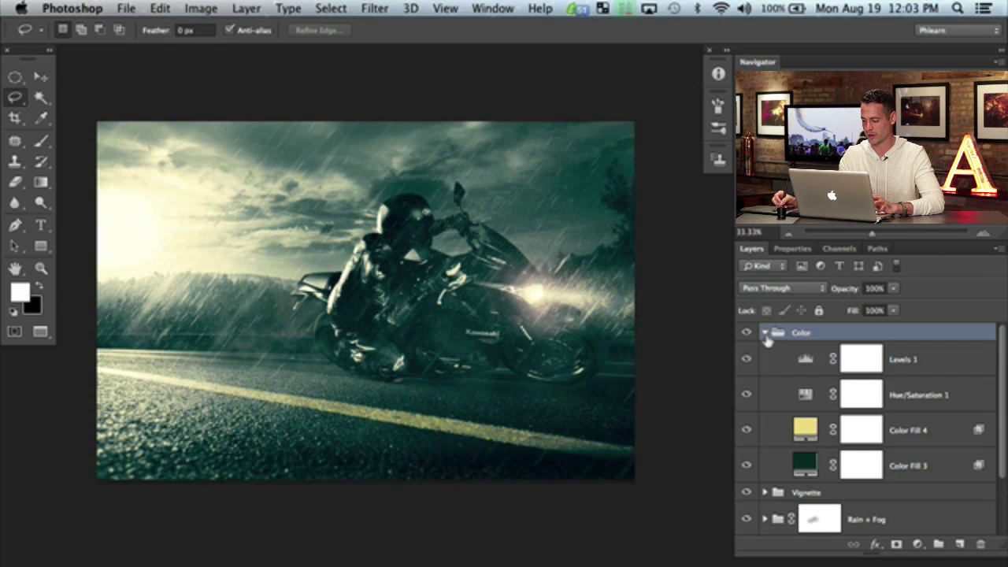
pyautogui.click(765, 334)
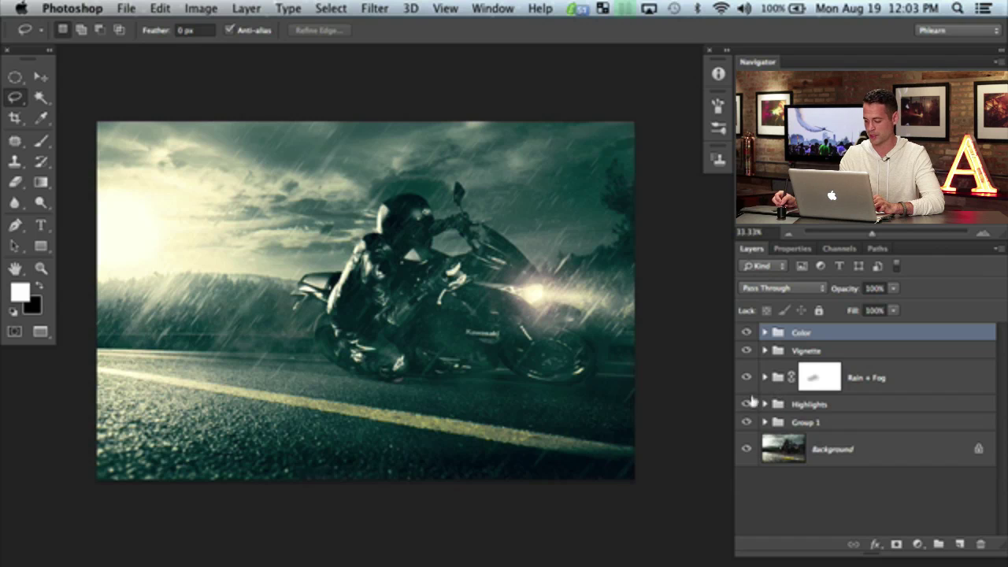
pyautogui.keyDown('alt'); pyautogui.click(747, 449); pyautogui.keyUp('alt')
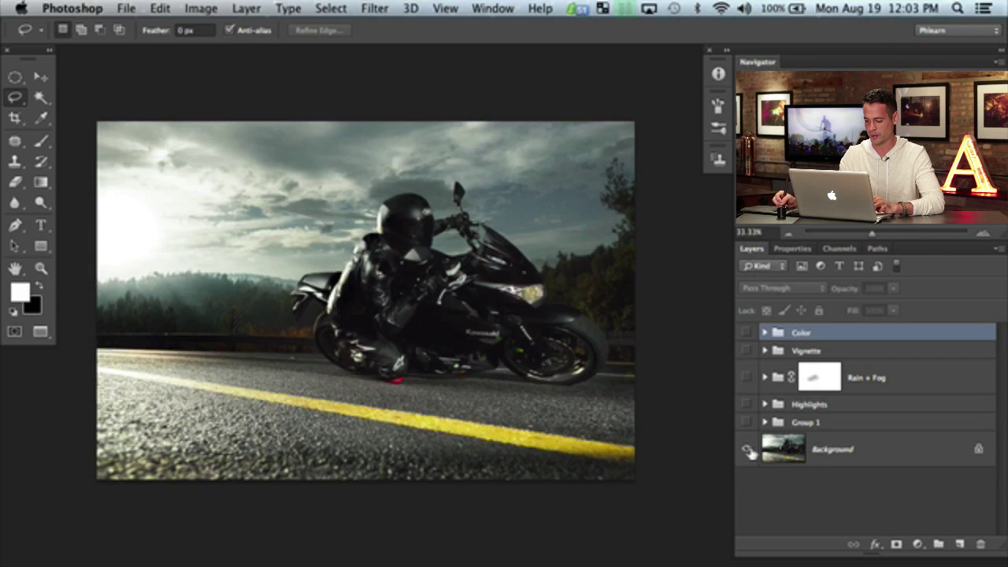
pyautogui.keyDown('alt'); pyautogui.click(745, 450); pyautogui.keyUp('alt')
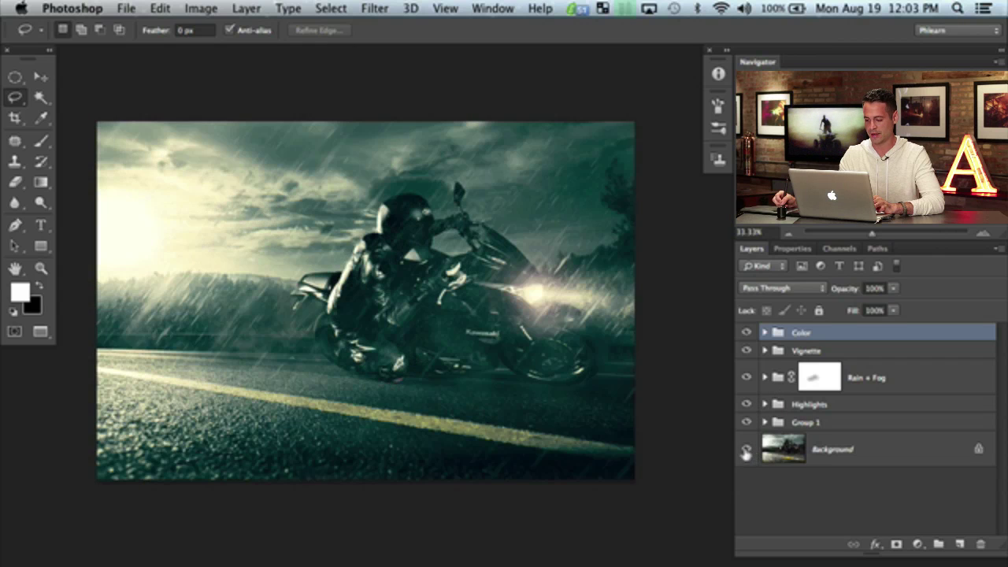
pyautogui.keyDown('alt'); pyautogui.click(746, 450); pyautogui.keyUp('alt')
pyautogui.keyDown('alt'); pyautogui.click(746, 449); pyautogui.keyUp('alt')
pyautogui.keyDown('alt'); pyautogui.click(746, 449); pyautogui.keyUp('alt')
pyautogui.keyDown('alt'); pyautogui.click(746, 449); pyautogui.keyUp('alt')
pyautogui.keyDown('alt'); pyautogui.click(747, 449); pyautogui.keyUp('alt')
pyautogui.keyDown('alt'); pyautogui.click(747, 449); pyautogui.keyUp('alt')
pyautogui.keyDown('alt'); pyautogui.click(747, 450); pyautogui.keyUp('alt')
pyautogui.keyDown('alt'); pyautogui.click(747, 450); pyautogui.keyUp('alt')
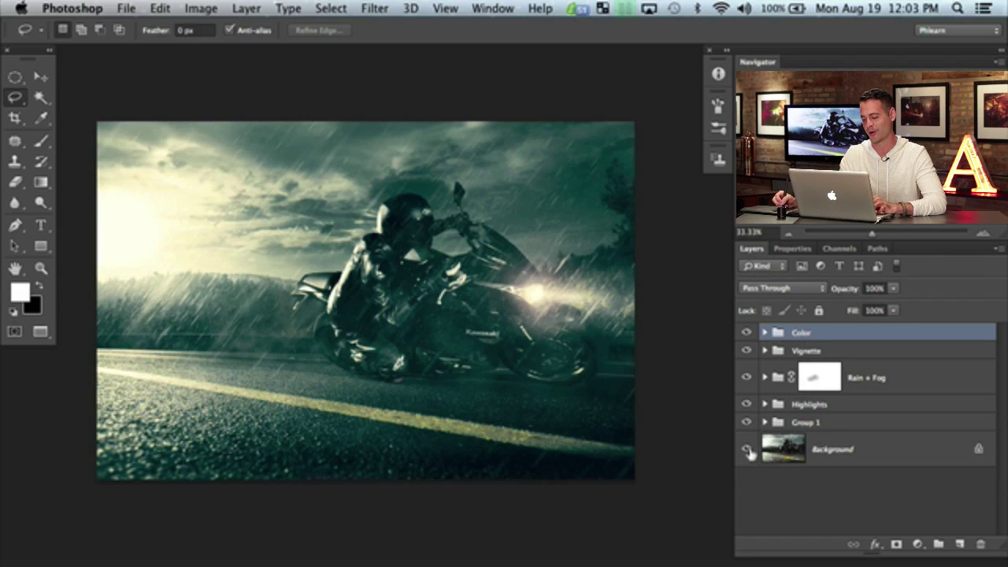
pyautogui.keyDown('alt'); pyautogui.click(747, 449); pyautogui.keyUp('alt')
pyautogui.keyDown('alt'); pyautogui.click(747, 450); pyautogui.keyUp('alt')
pyautogui.keyDown('alt'); pyautogui.click(747, 449); pyautogui.keyUp('alt')
pyautogui.keyDown('alt'); pyautogui.click(747, 449); pyautogui.keyUp('alt')
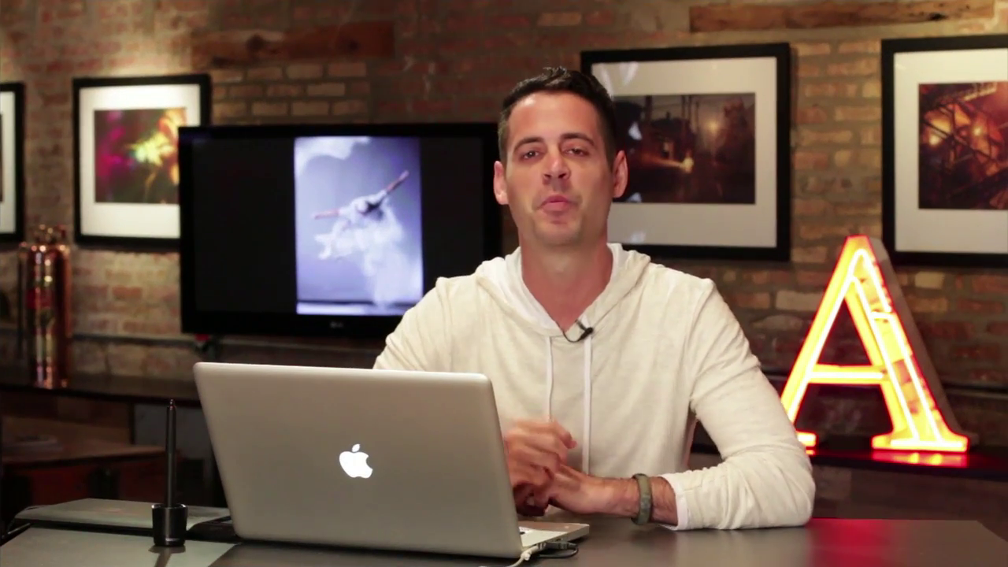